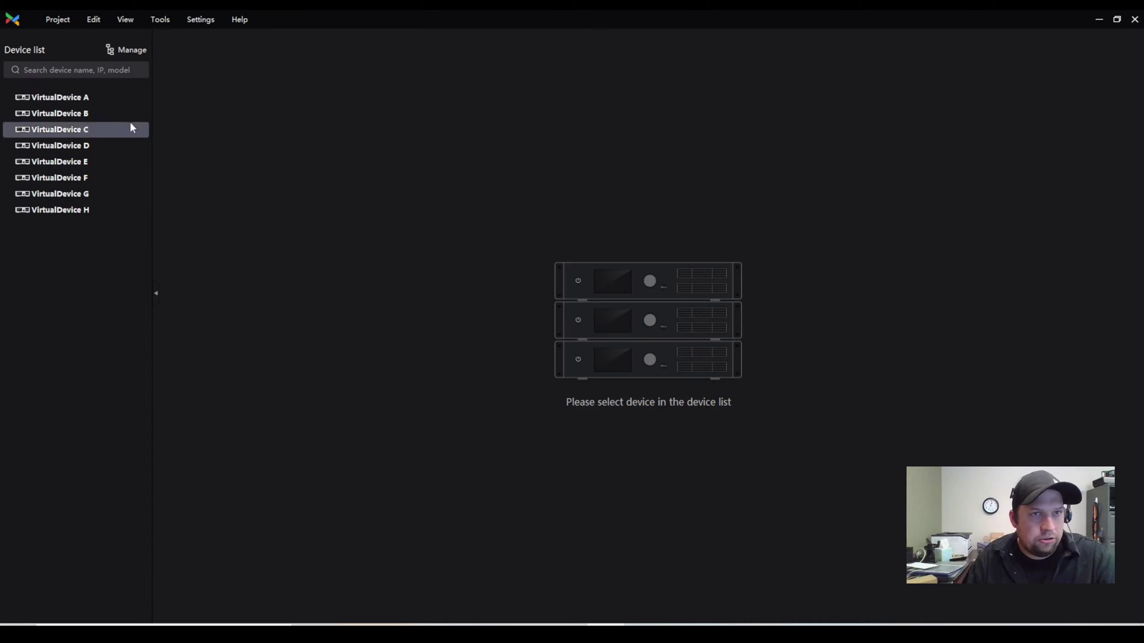
Stop the running virtual devices, then start them again
left_click(159, 19)
mouse_move(194, 67)
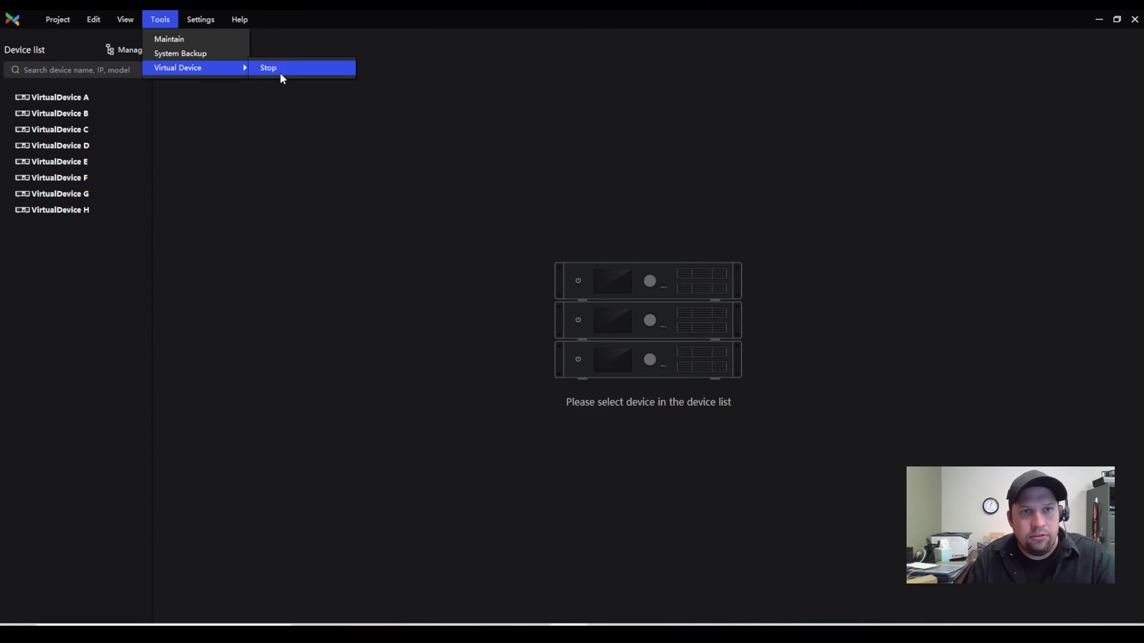
left_click(283, 70)
left_click(160, 19)
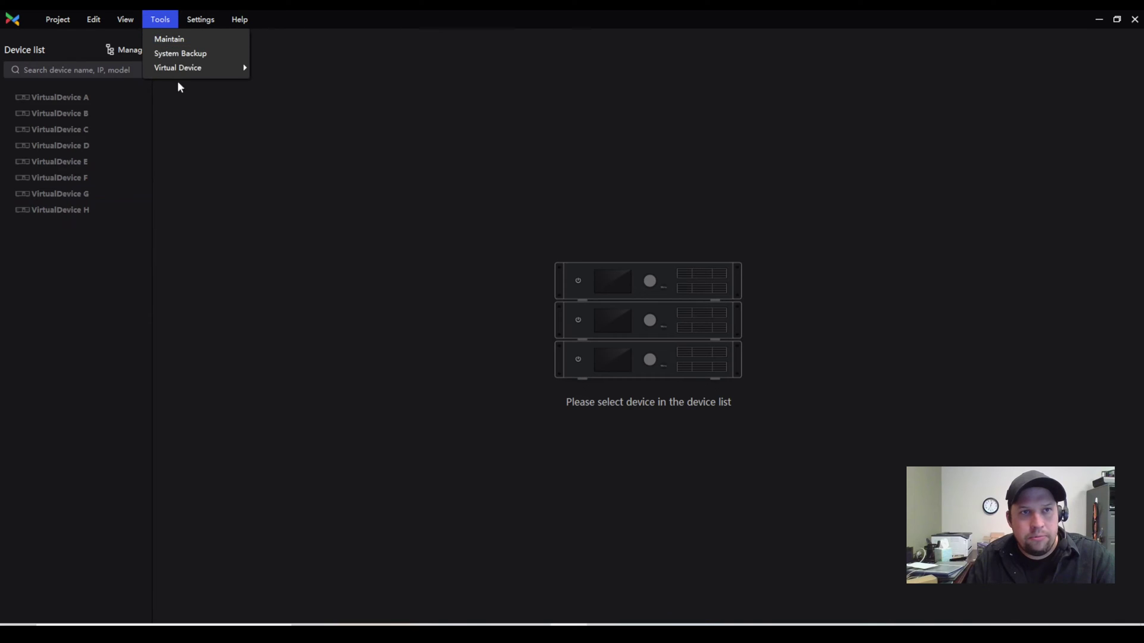
left_click(288, 69)
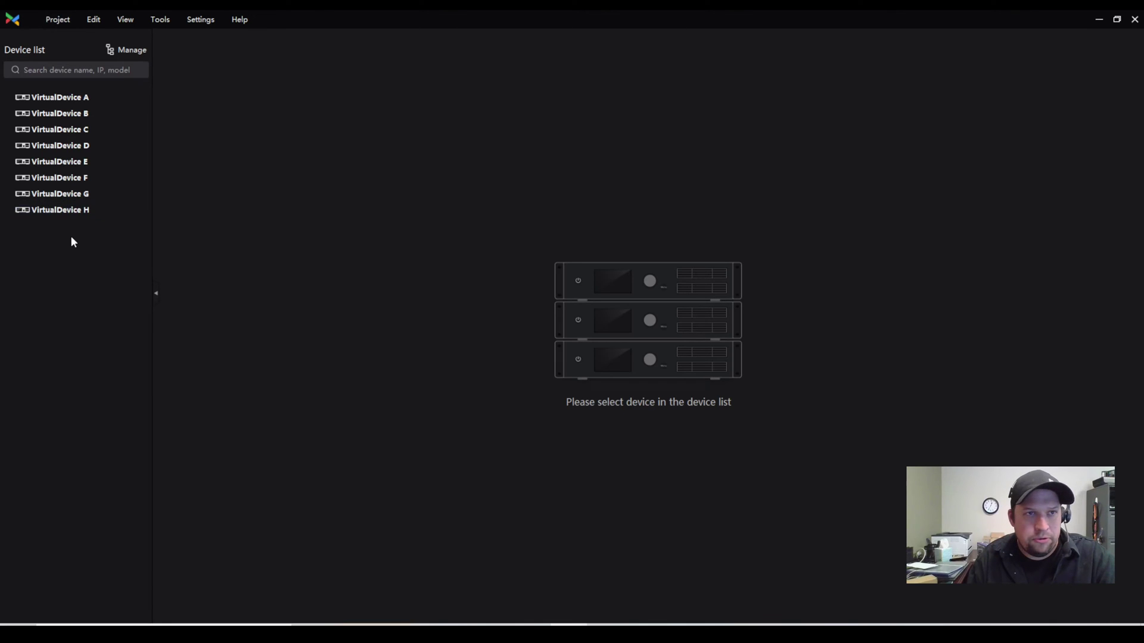
Load VirtualDevice A, view its Controller/Cabinet maintenance page, then switch to VirtualDevice E
left_click(62, 98)
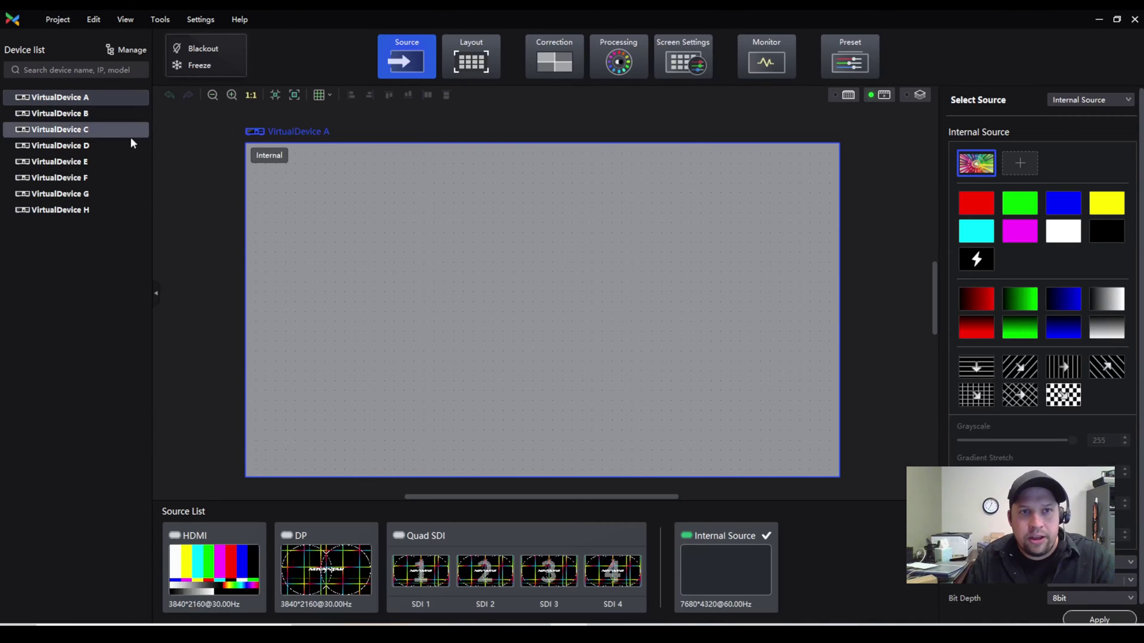
left_click(160, 19)
left_click(174, 53)
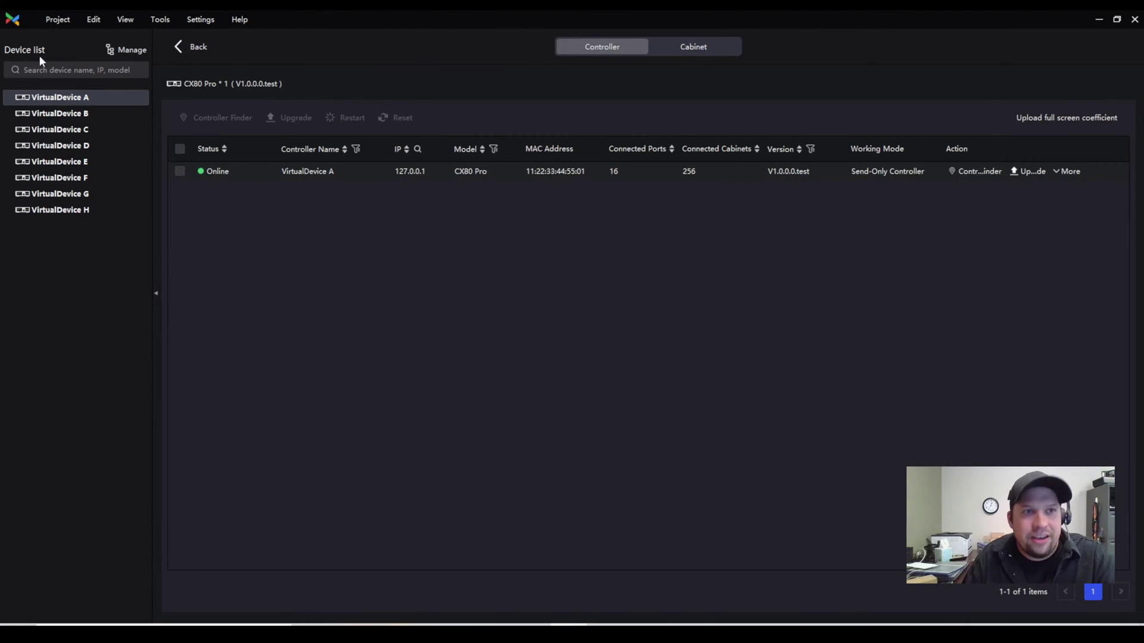
left_click(195, 48)
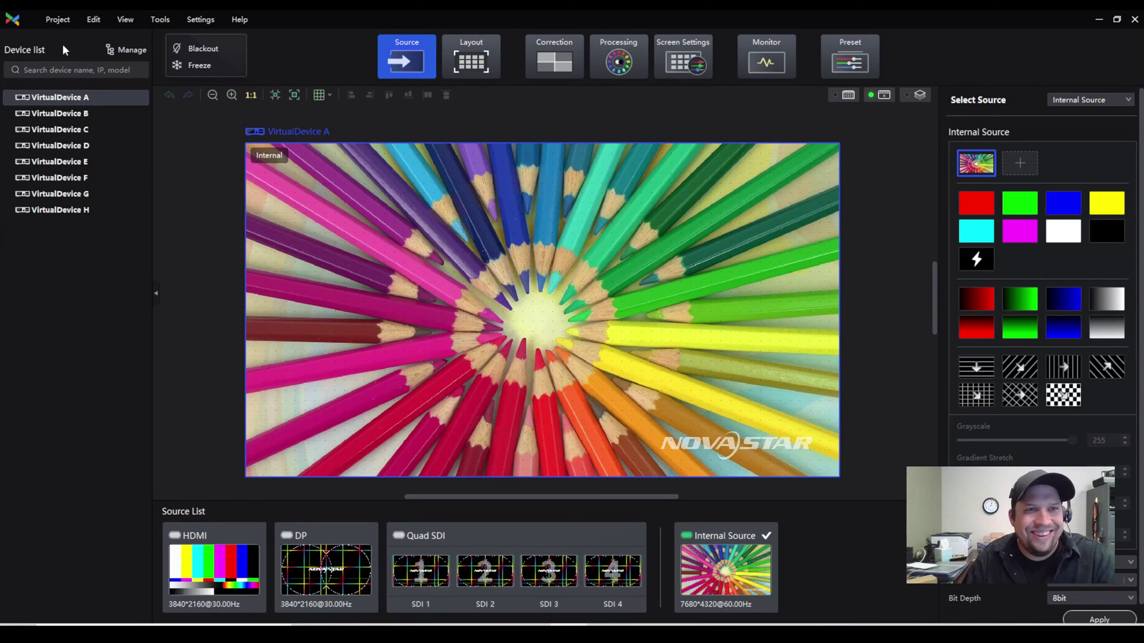
left_click(75, 162)
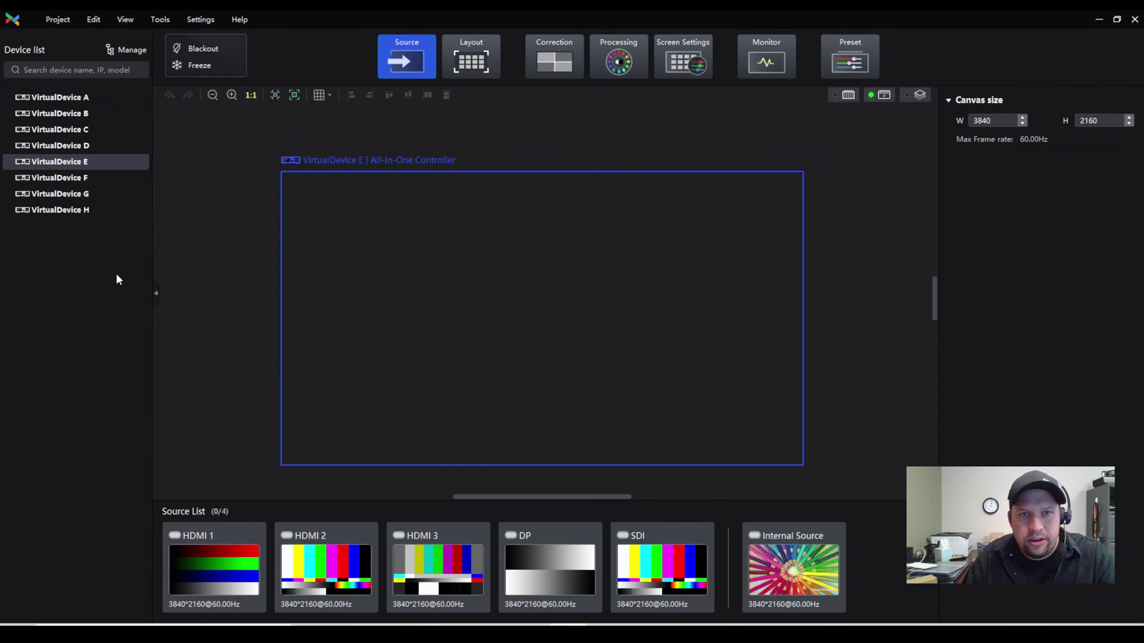
Switch to VirtualDevice F and bring its Source List into view
left_click(78, 178)
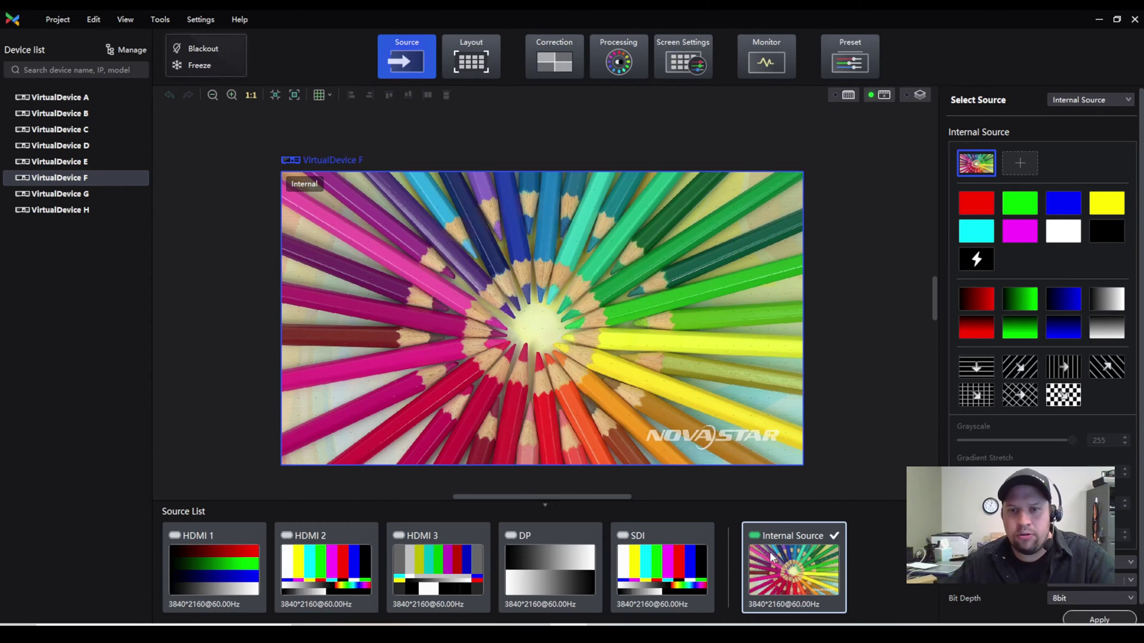
scroll(778, 335, "down", 1)
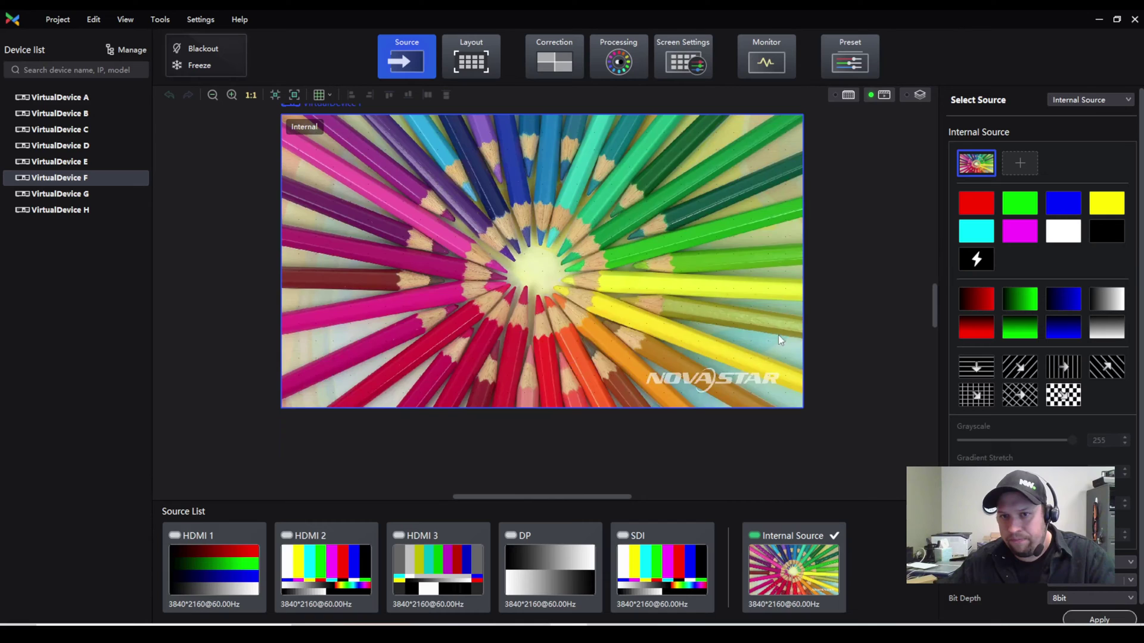
scroll(771, 360, "up", 2)
scroll(770, 360, "down", 2)
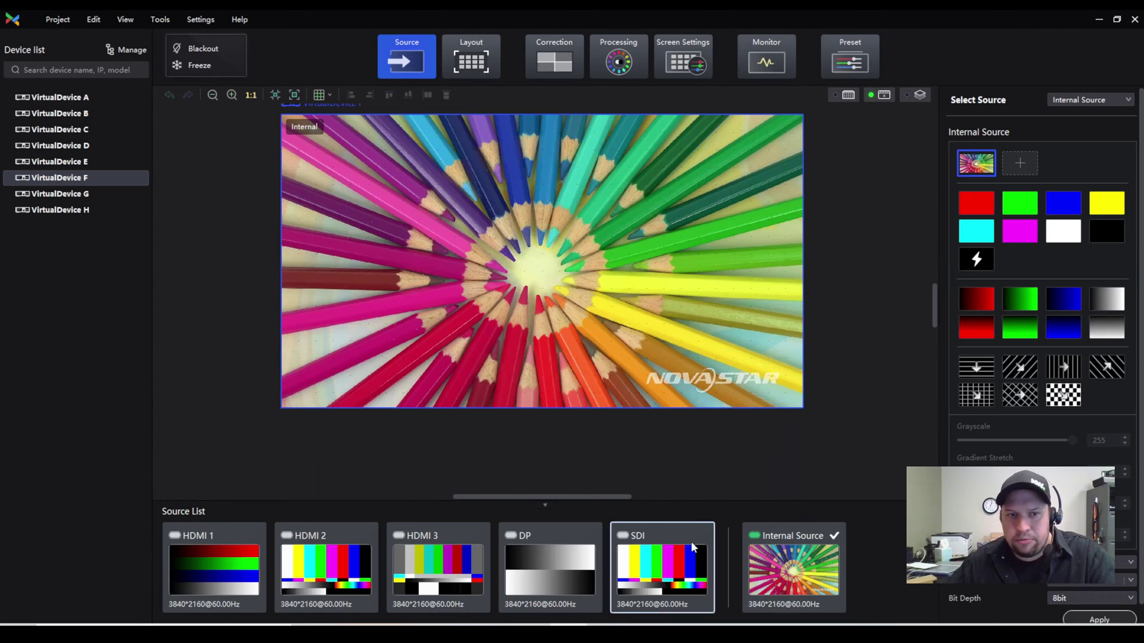
Preview HDMI 1, HDMI 2, HDMI 3, DP and SDI in turn, then return to Internal Source
left_click(178, 542)
left_click(288, 542)
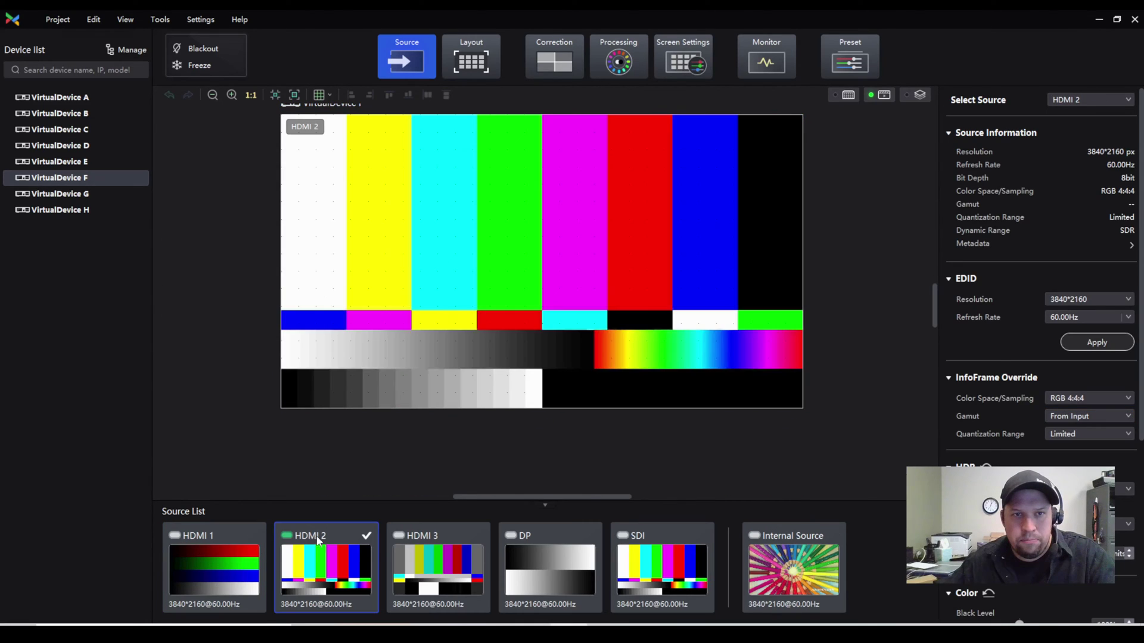
left_click(402, 539)
left_click(513, 538)
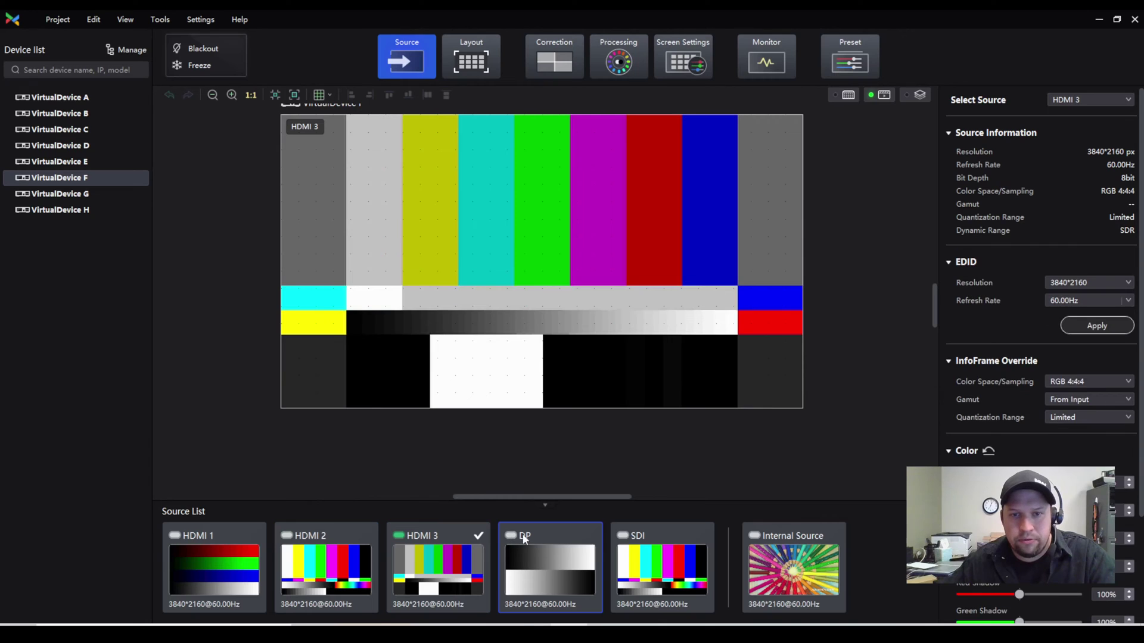
left_click(633, 545)
left_click(759, 532)
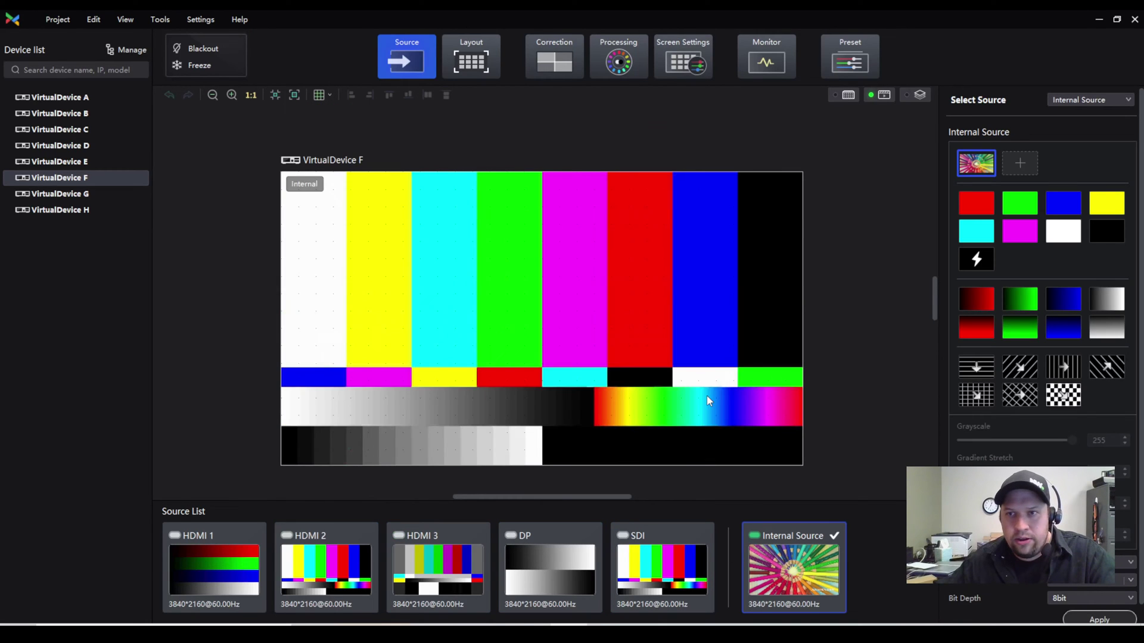
left_click(977, 204)
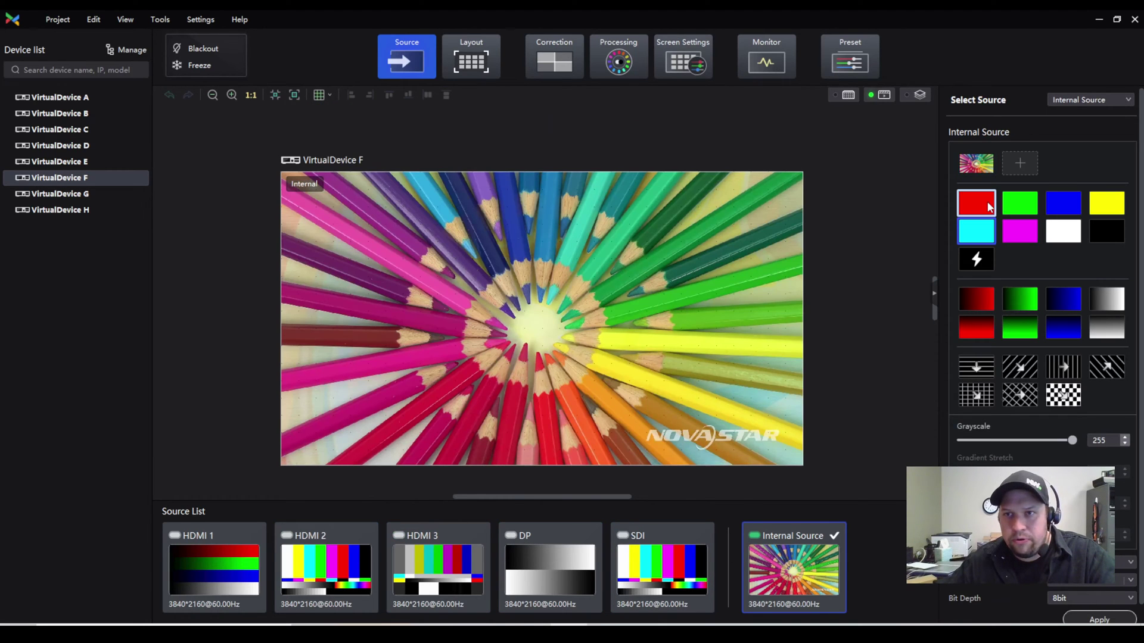
left_click(1012, 209)
left_click(1051, 213)
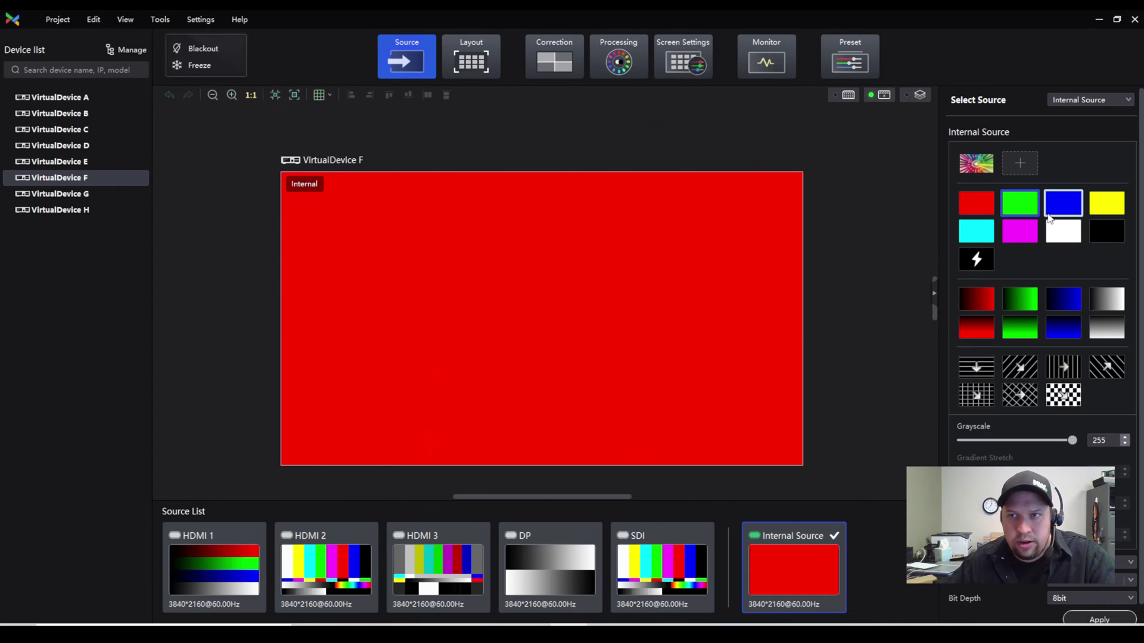
left_click(1056, 236)
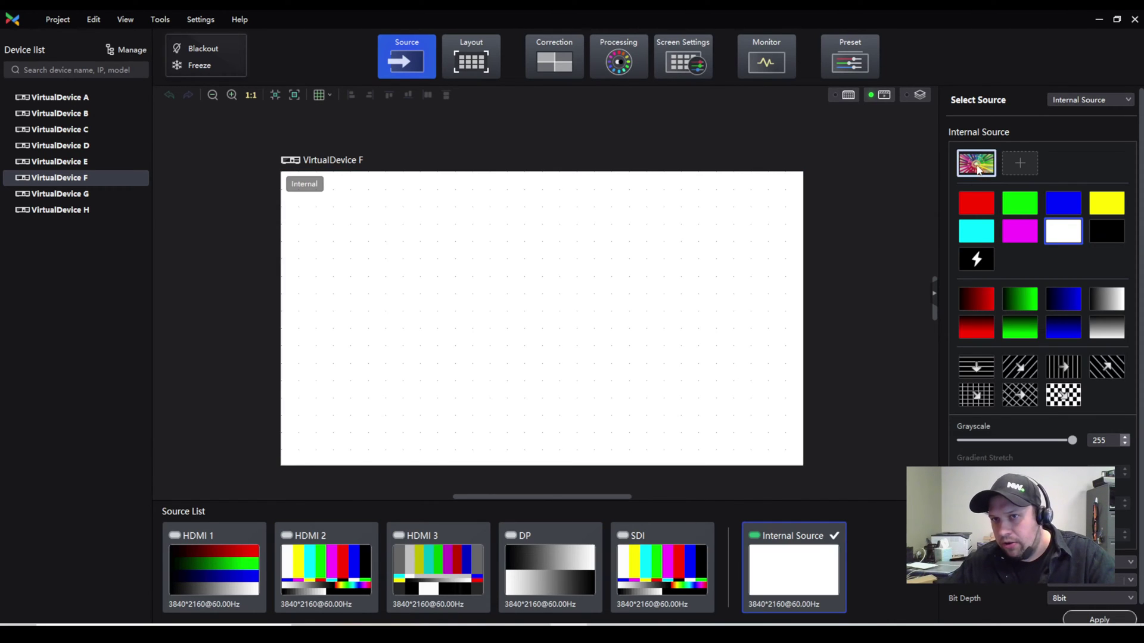
left_click(975, 163)
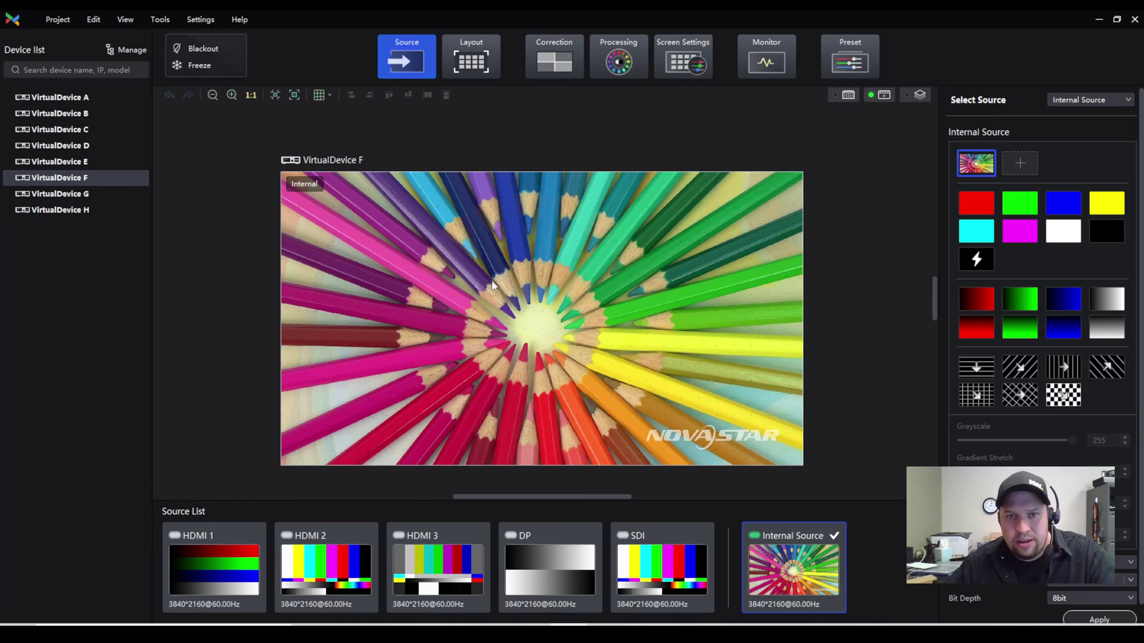
left_click(1020, 163)
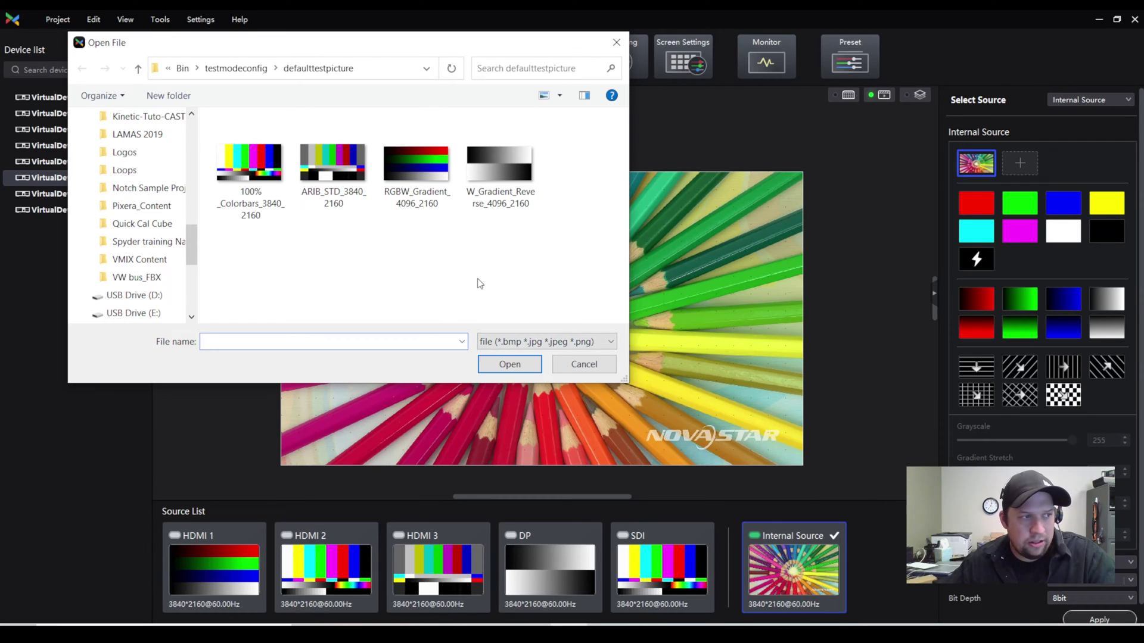
left_click(616, 42)
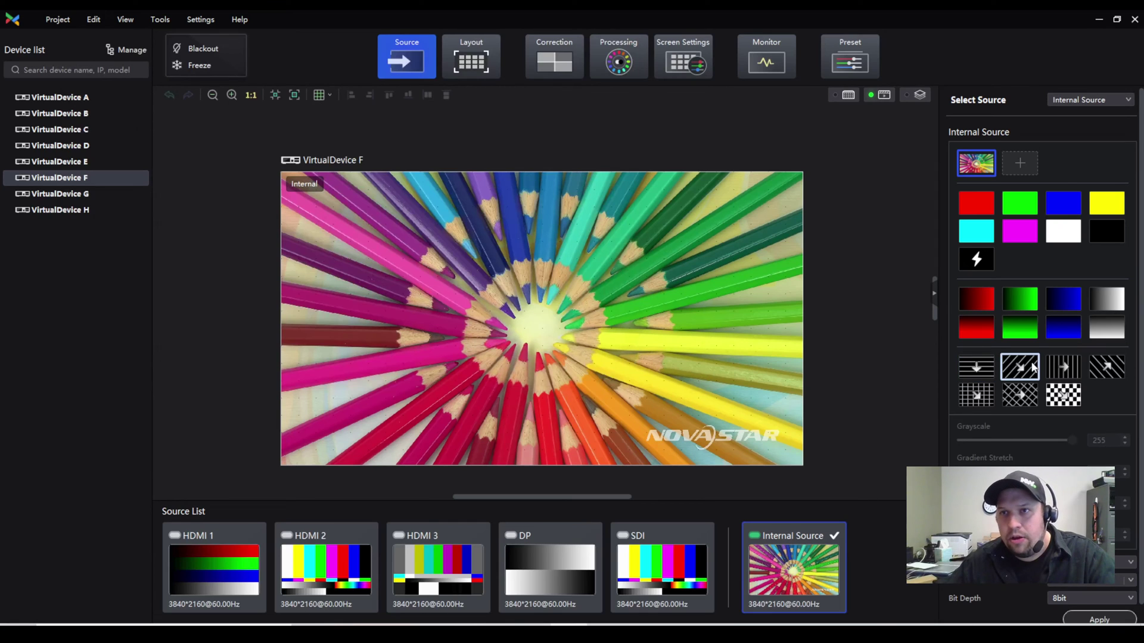
Set SDI as VirtualDevice F's input, leaving gamut at From Input, after briefly trying DP
left_click(655, 587)
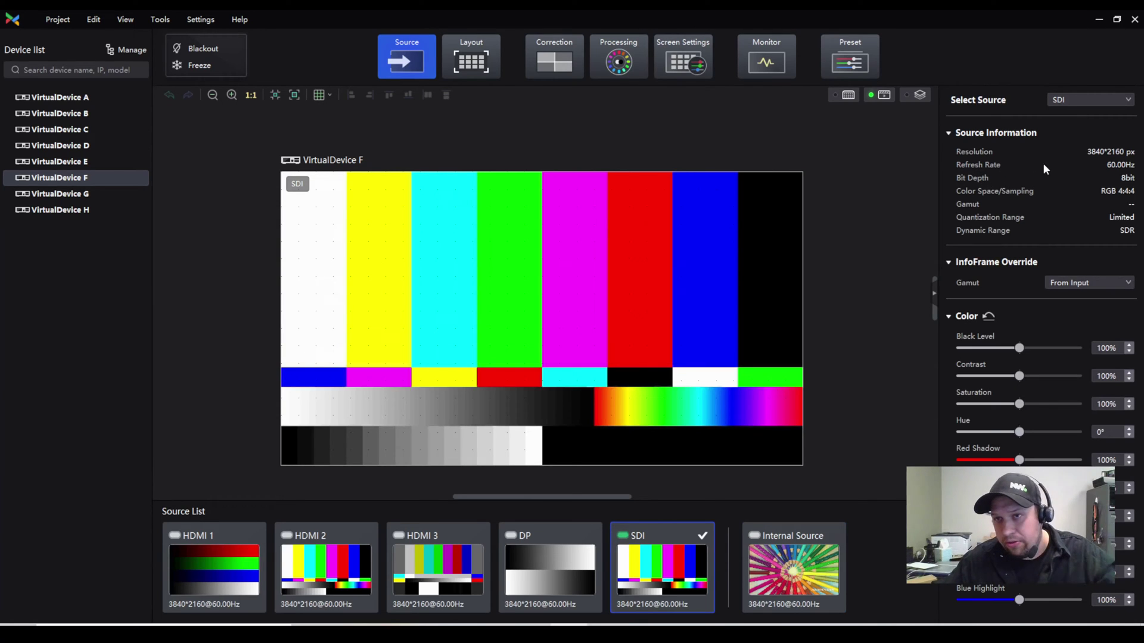
left_click(1067, 282)
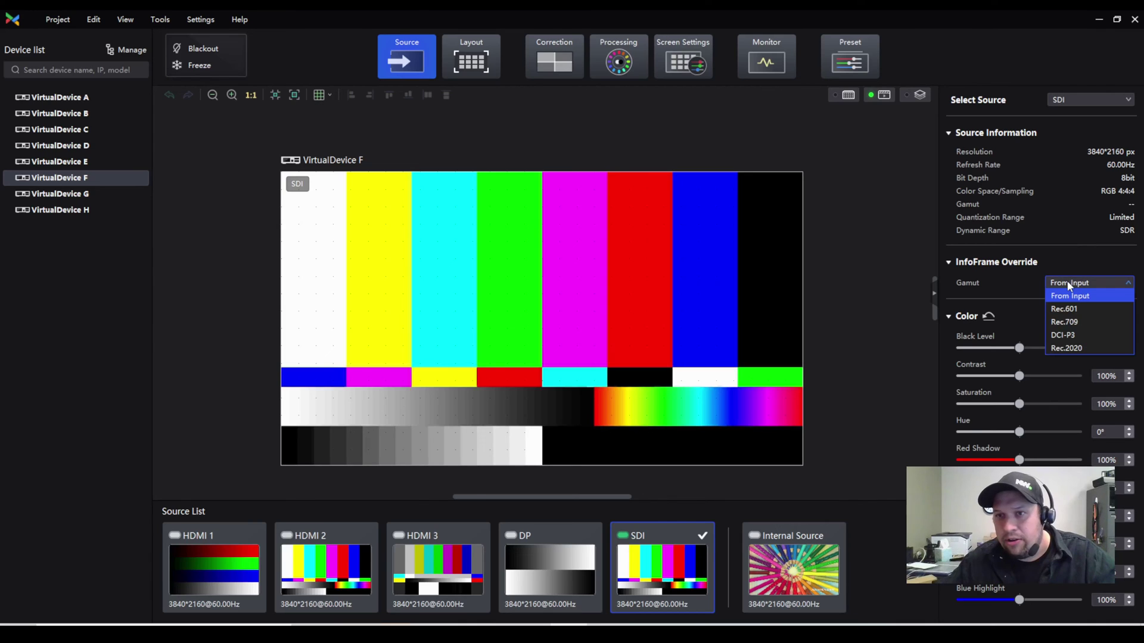
left_click(1068, 248)
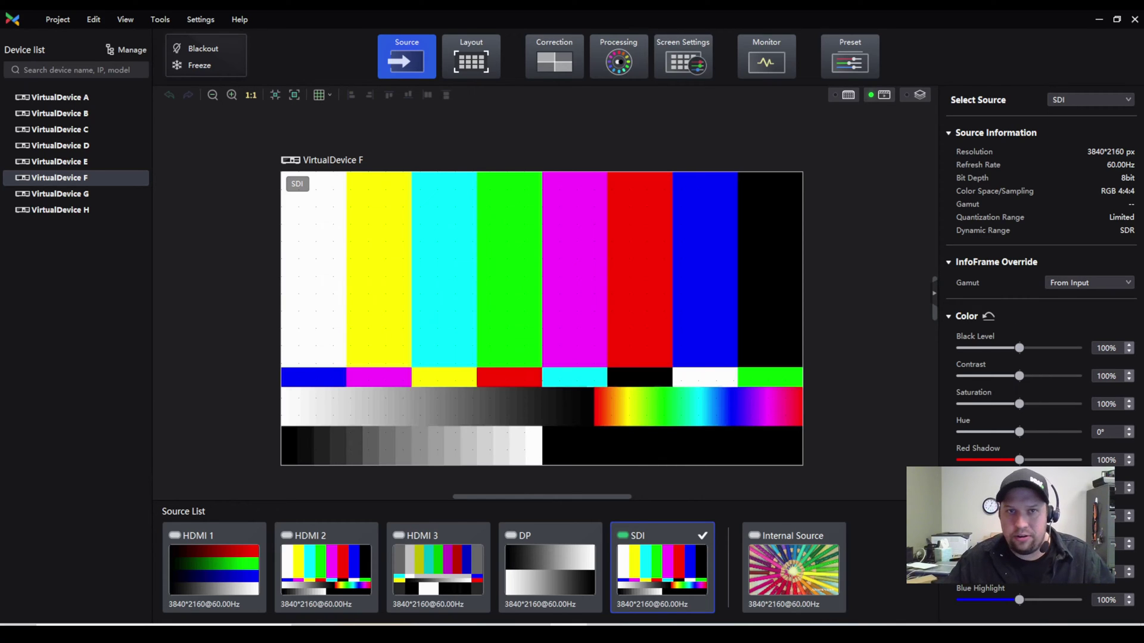
left_click(539, 560)
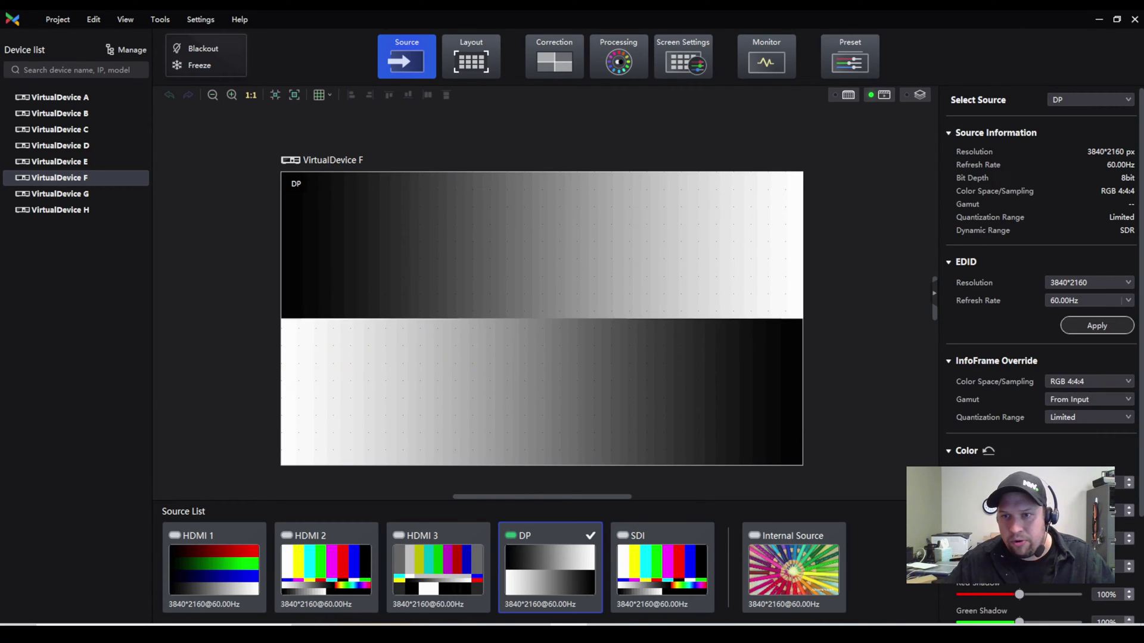
left_click(624, 543)
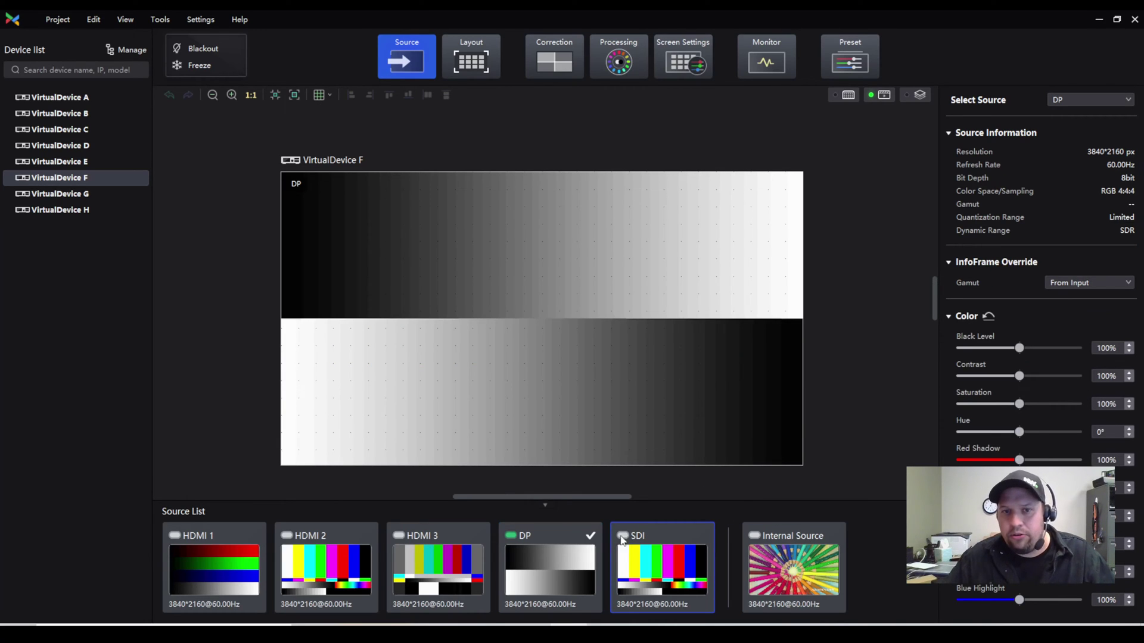
left_click(635, 542)
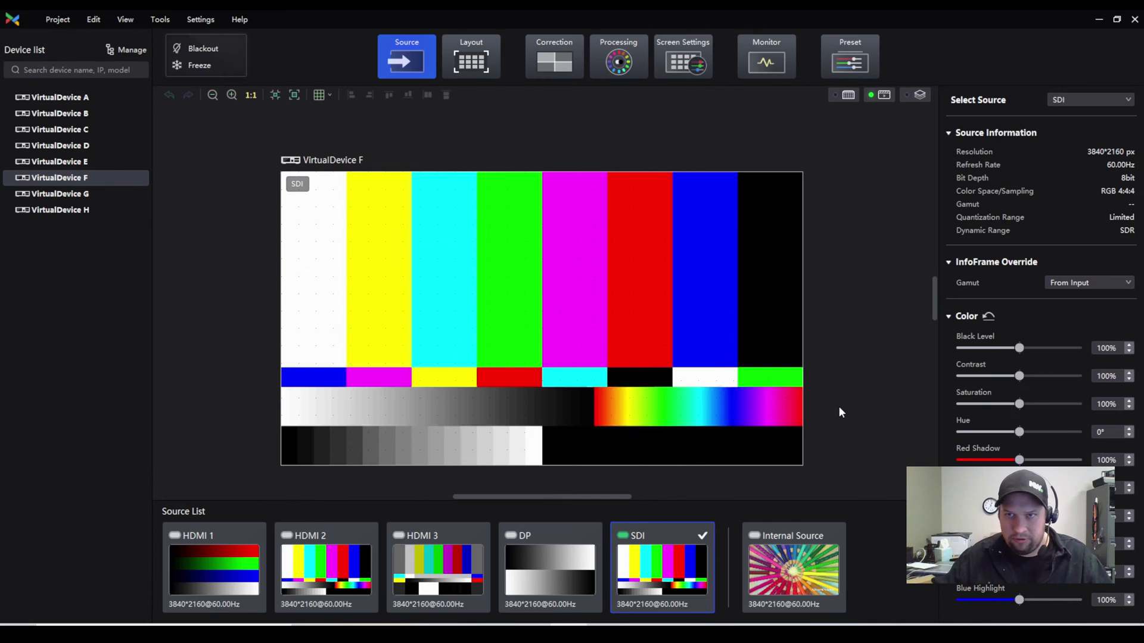
Switch to DP and set its EDID to 3840*2160 at 60.00Hz after trying 800×600
left_click(515, 539)
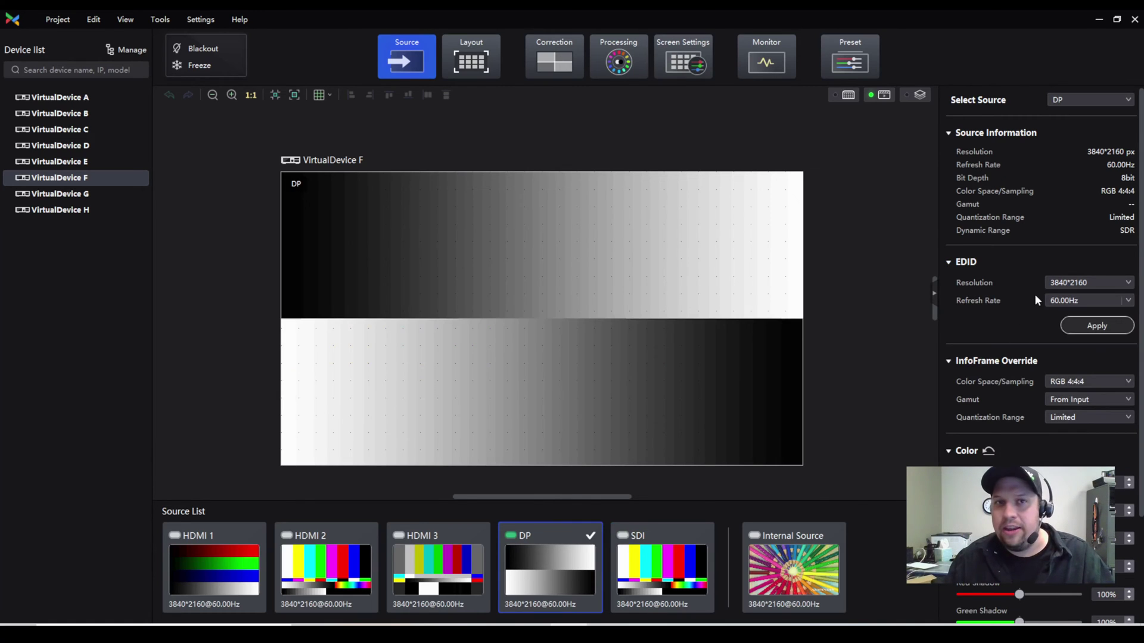
left_click(1096, 282)
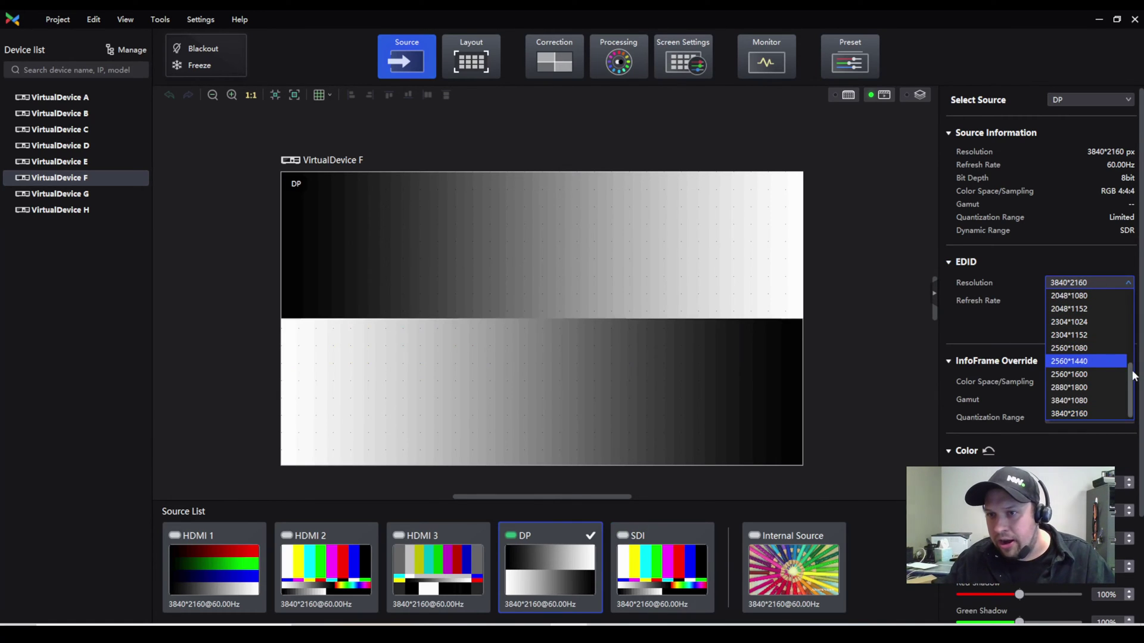
left_click_drag(1134, 381, 1131, 289)
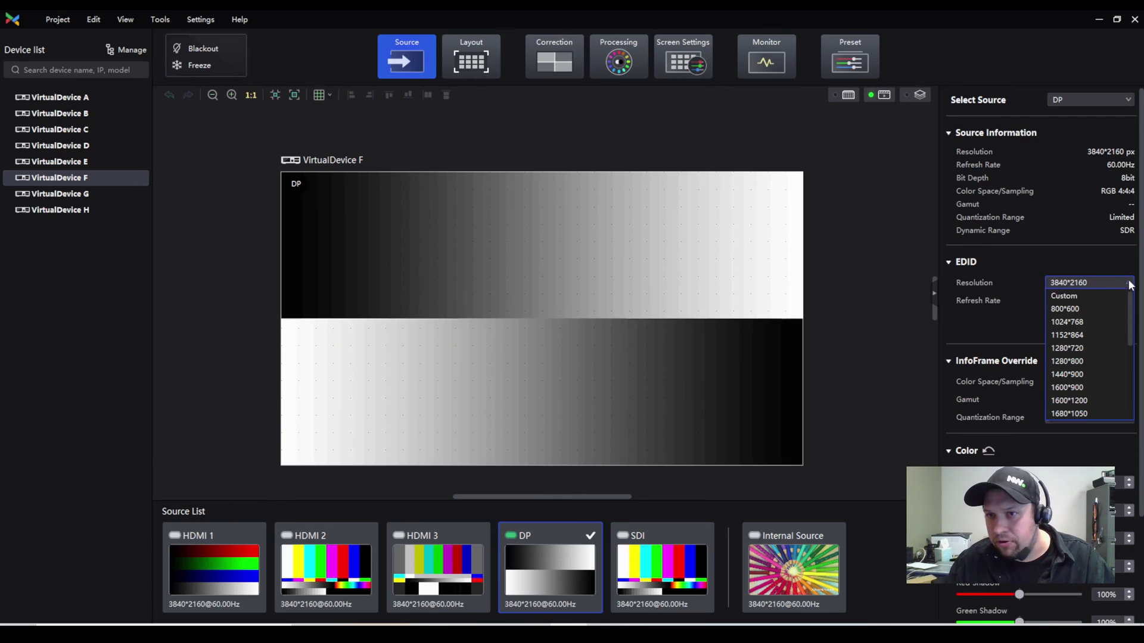
left_click(1094, 307)
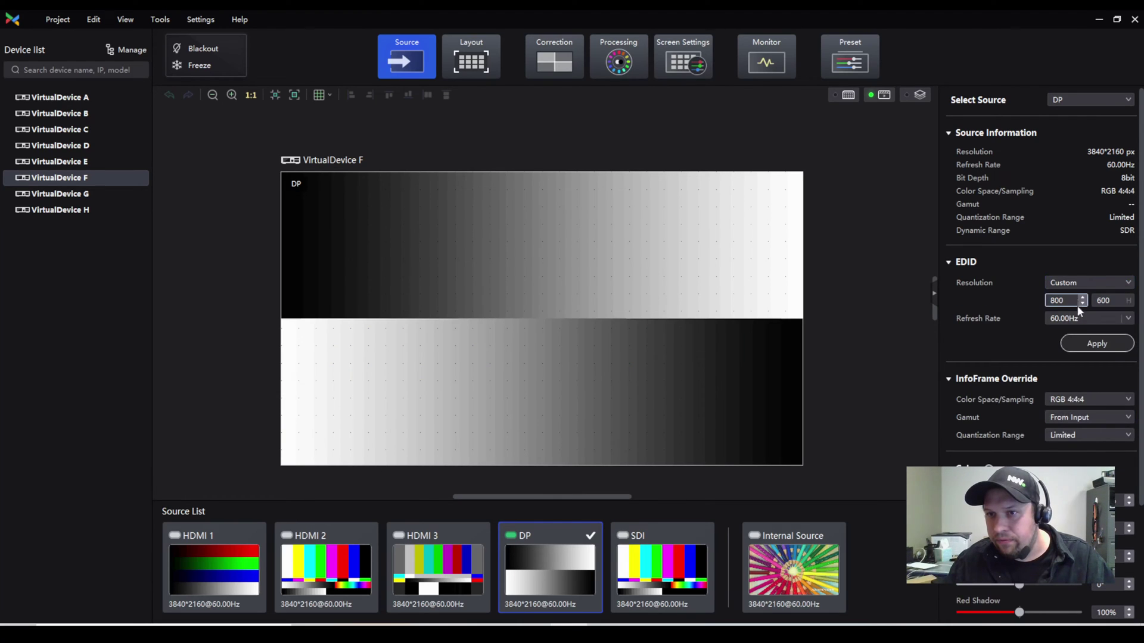
left_click(1126, 288)
scroll(1087, 410, "down", 5)
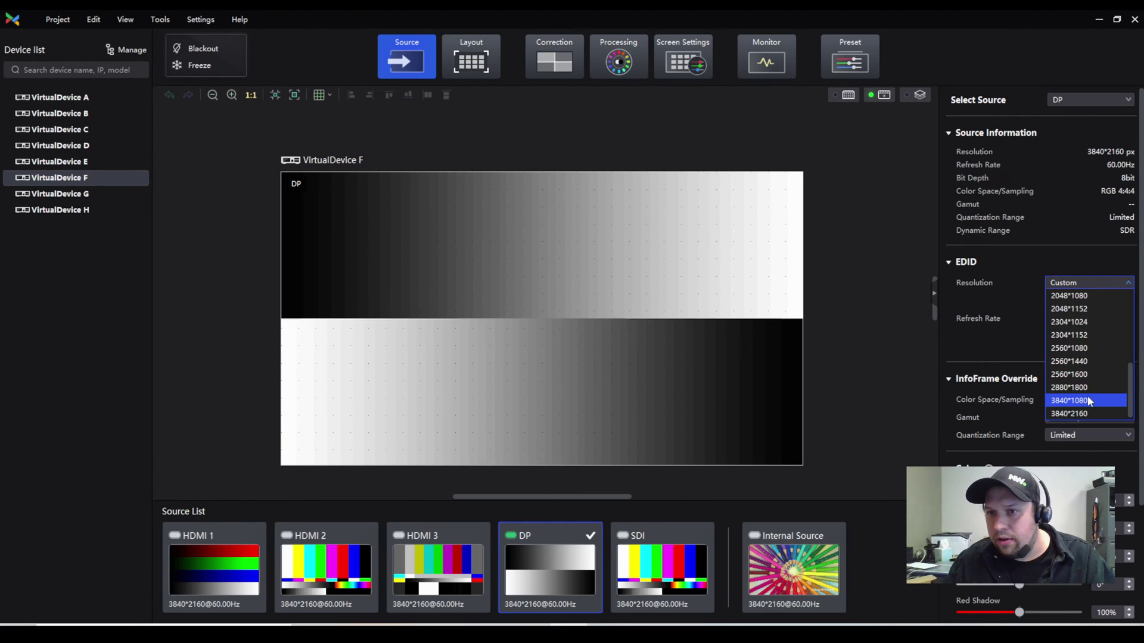
left_click(1086, 414)
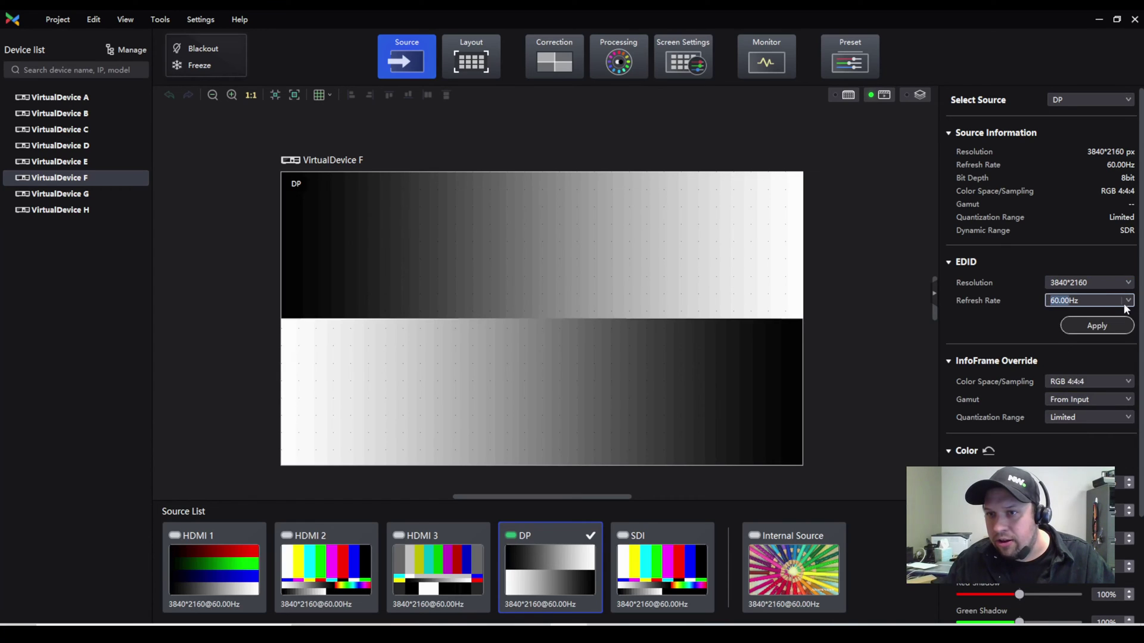
left_click(1127, 302)
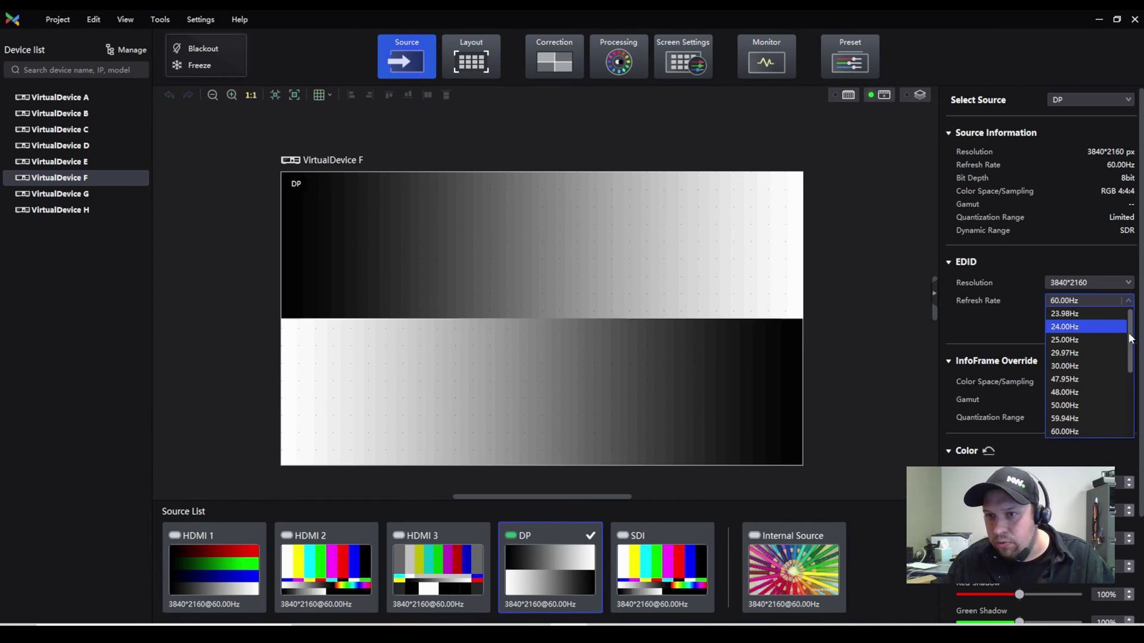
scroll(1116, 438, "down", 3)
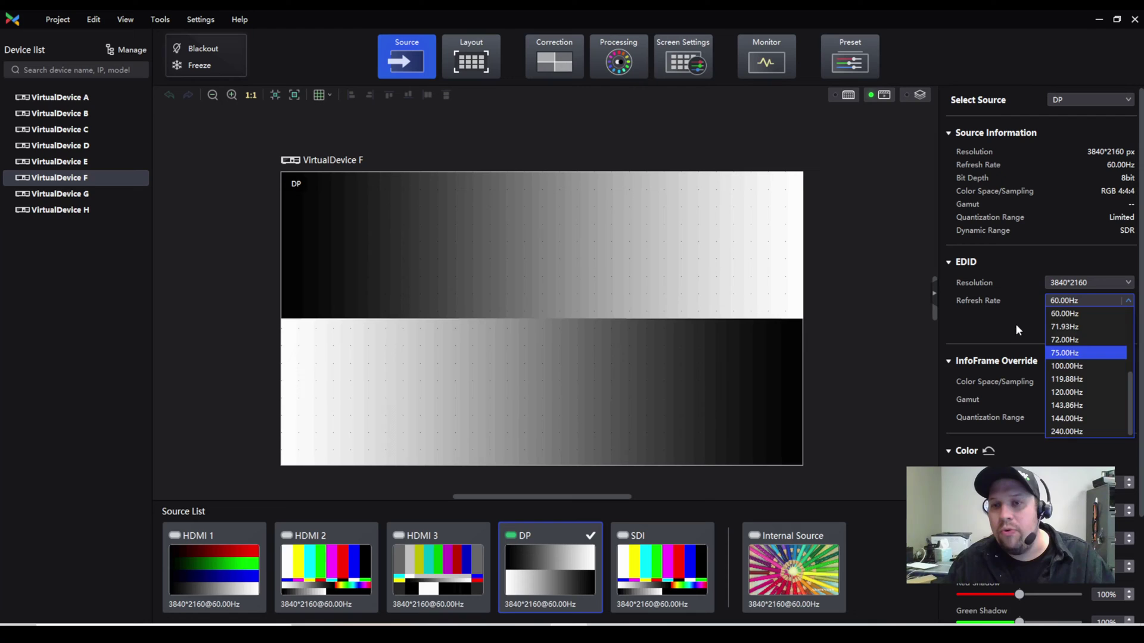
left_click(979, 321)
Keep InfoFrame at RGB 4:4:4, From Input gamut and Limited range, then select Internal Source
scroll(980, 321, "down", 2)
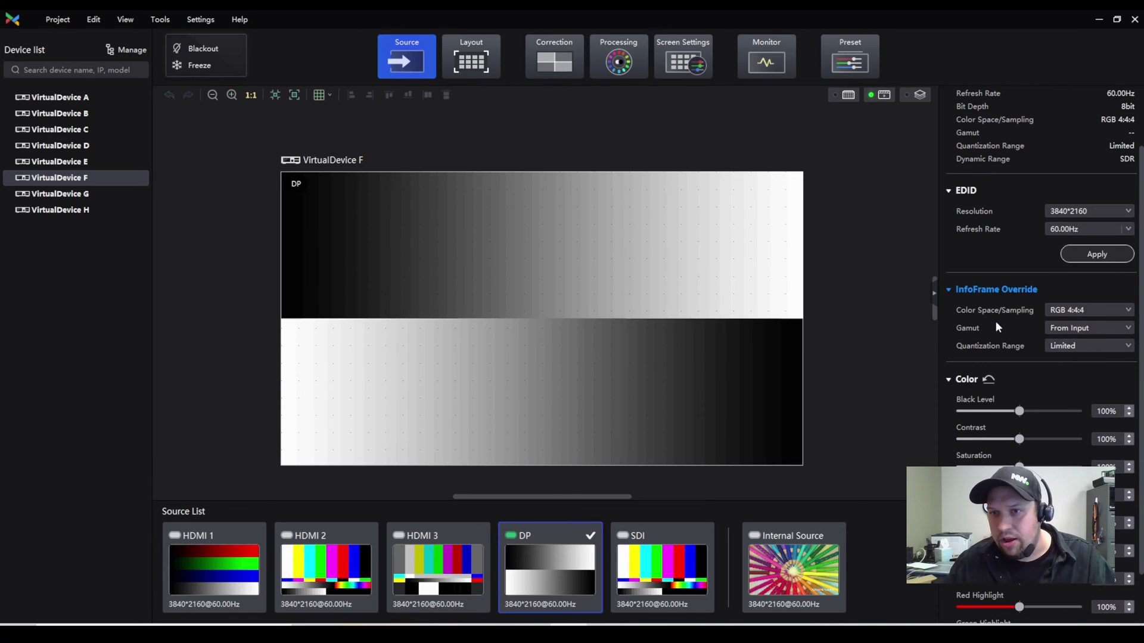
left_click(1112, 314)
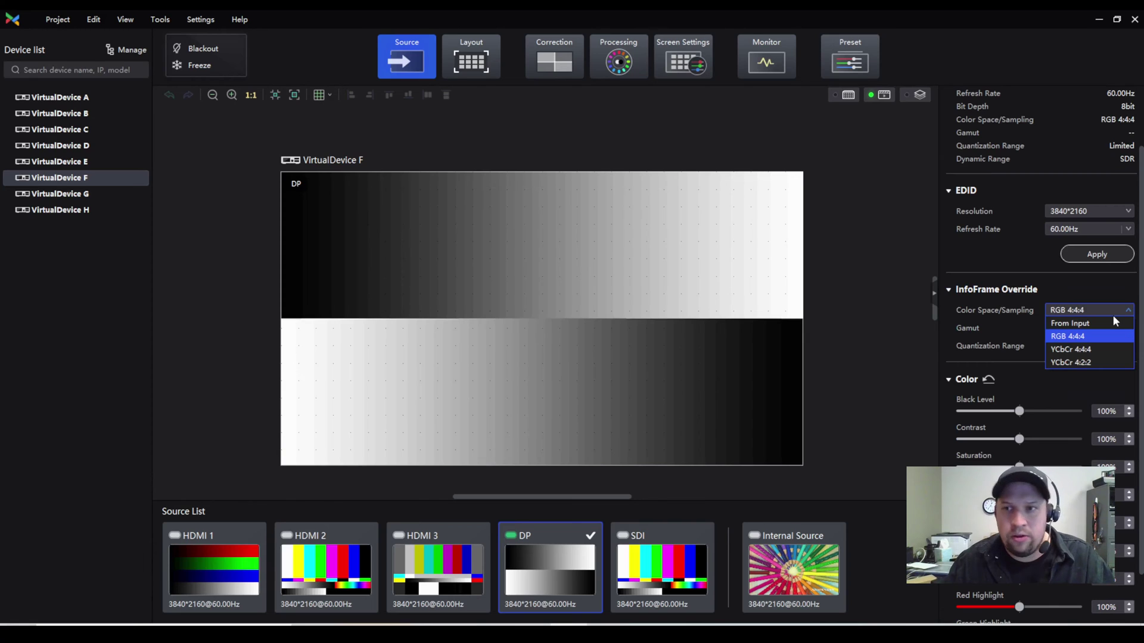
left_click(1104, 306)
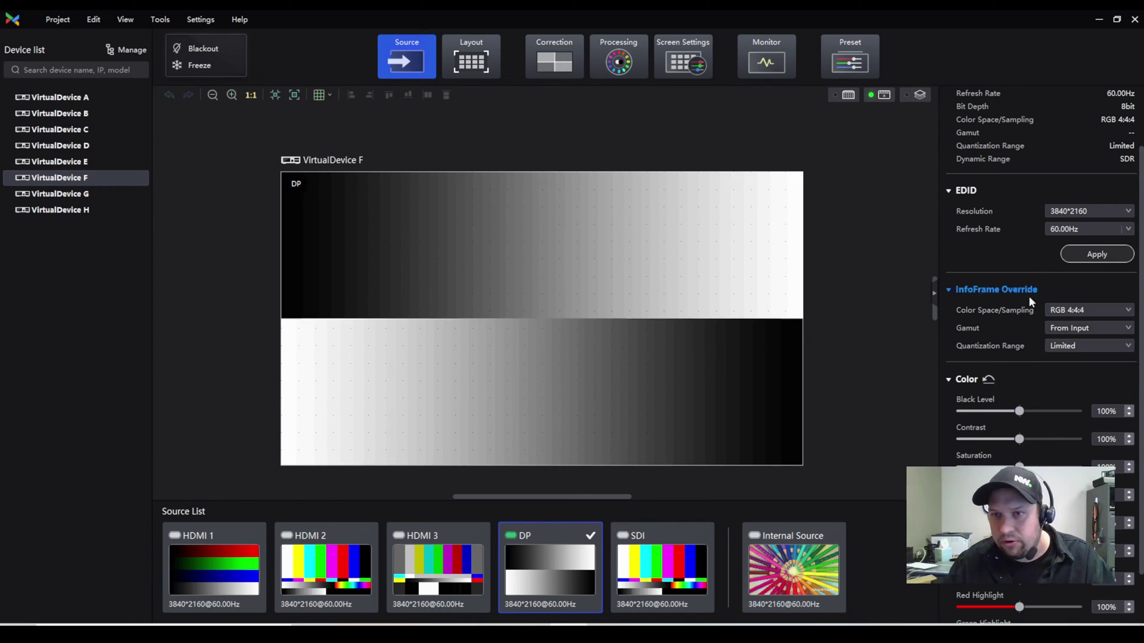
left_click(1112, 325)
left_click(1072, 339)
left_click(1084, 345)
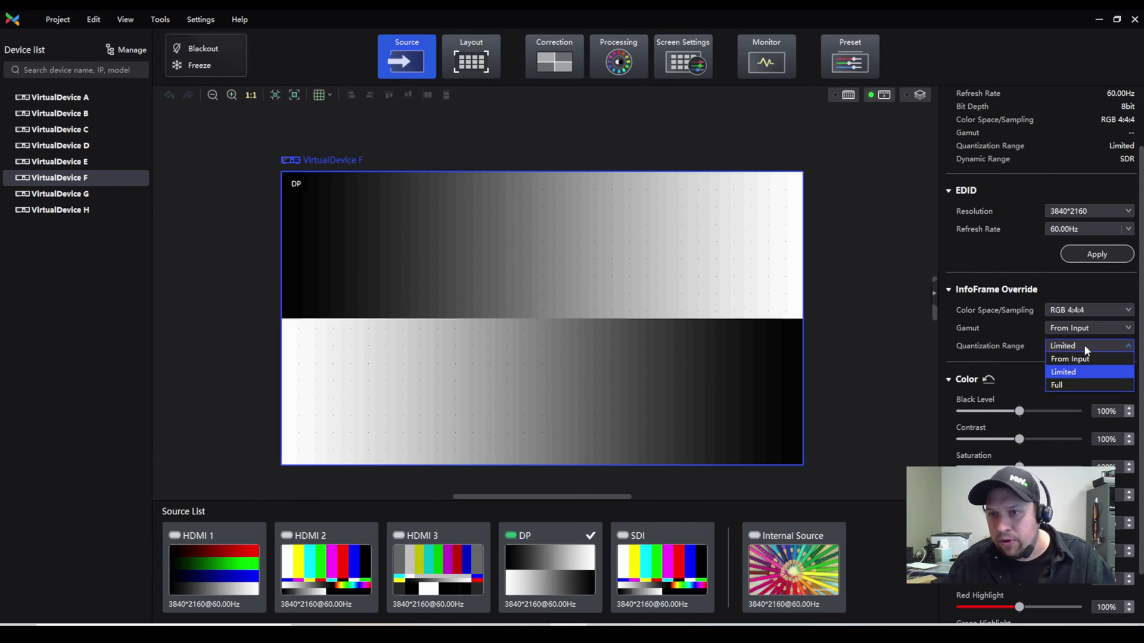
left_click(985, 251)
scroll(1048, 387, "down", 1)
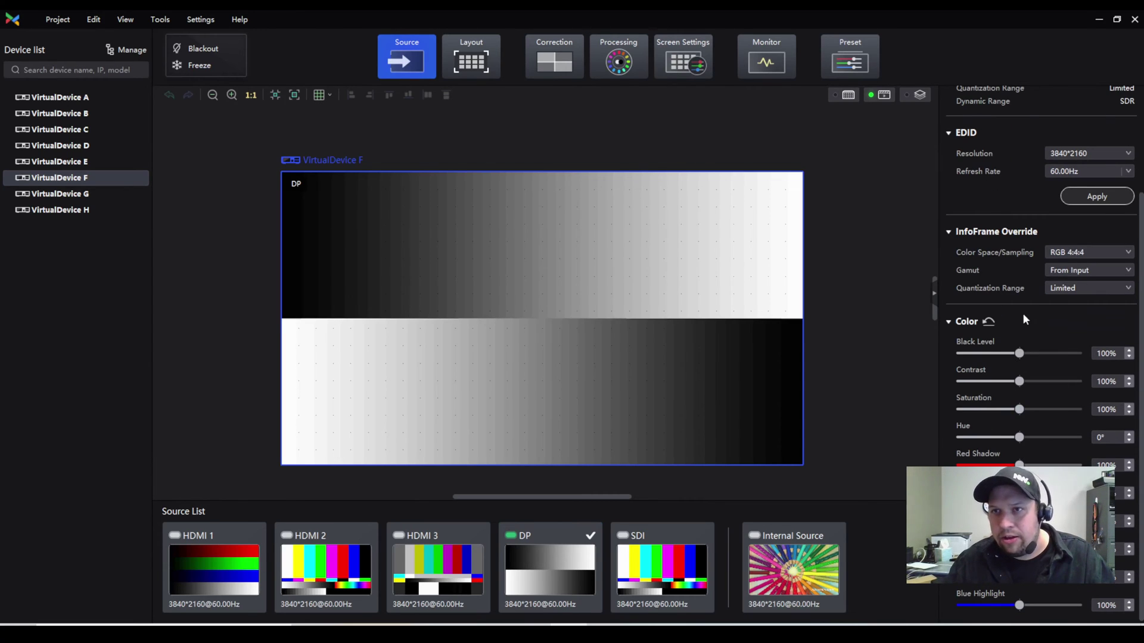
scroll(1029, 320, "up", 3)
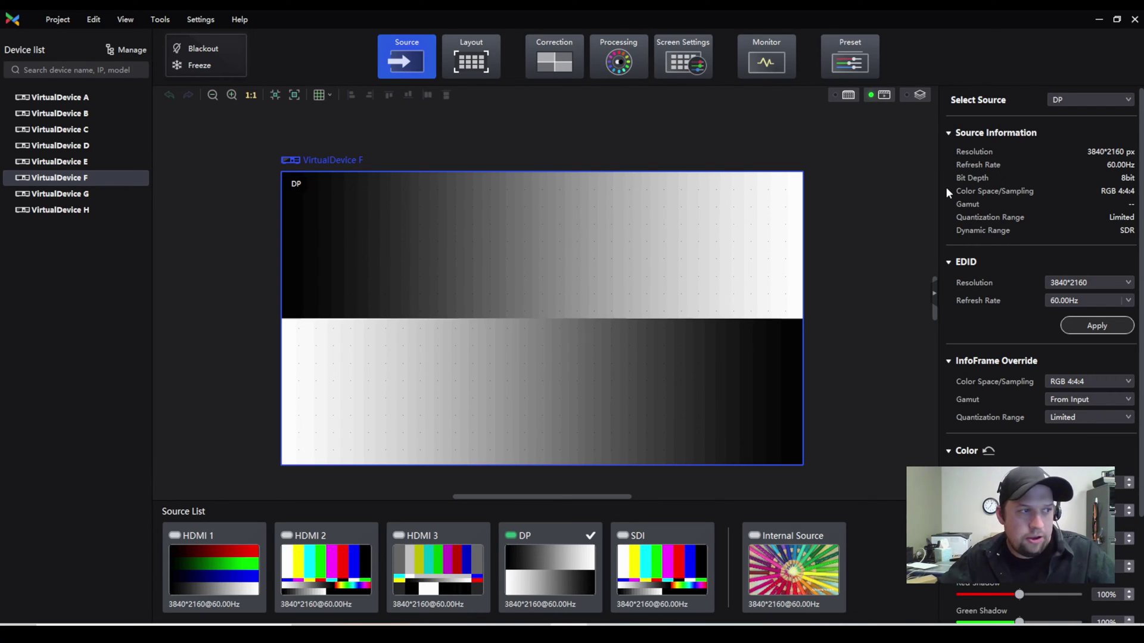
left_click(291, 538)
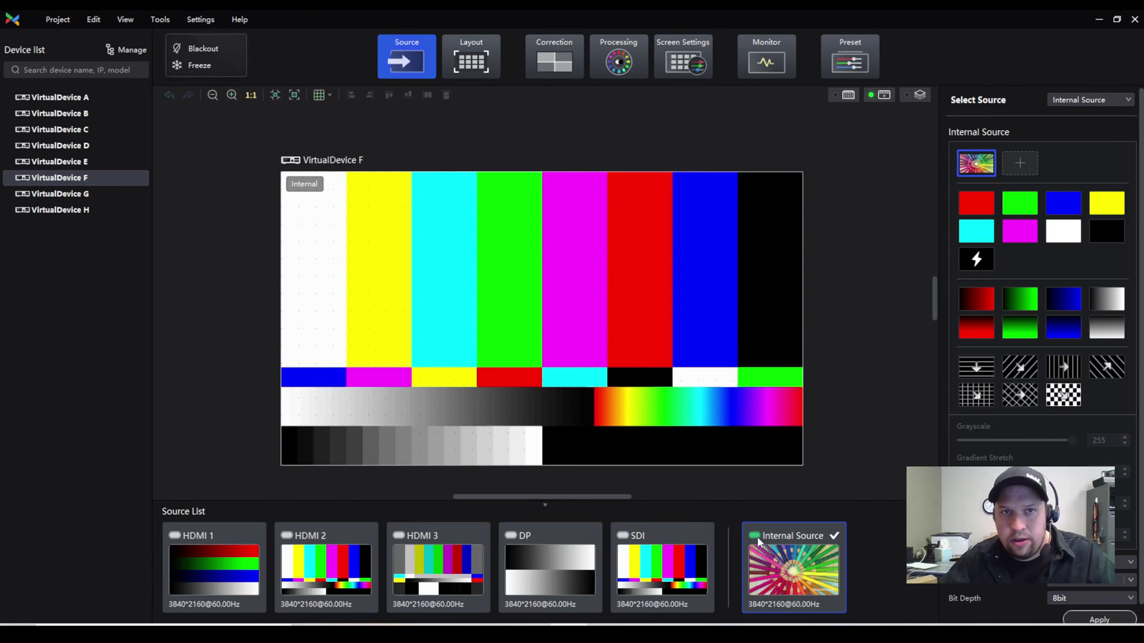
Open the Layout view showing VirtualDevice F's ports and empty cabinet canvas
left_click(471, 52)
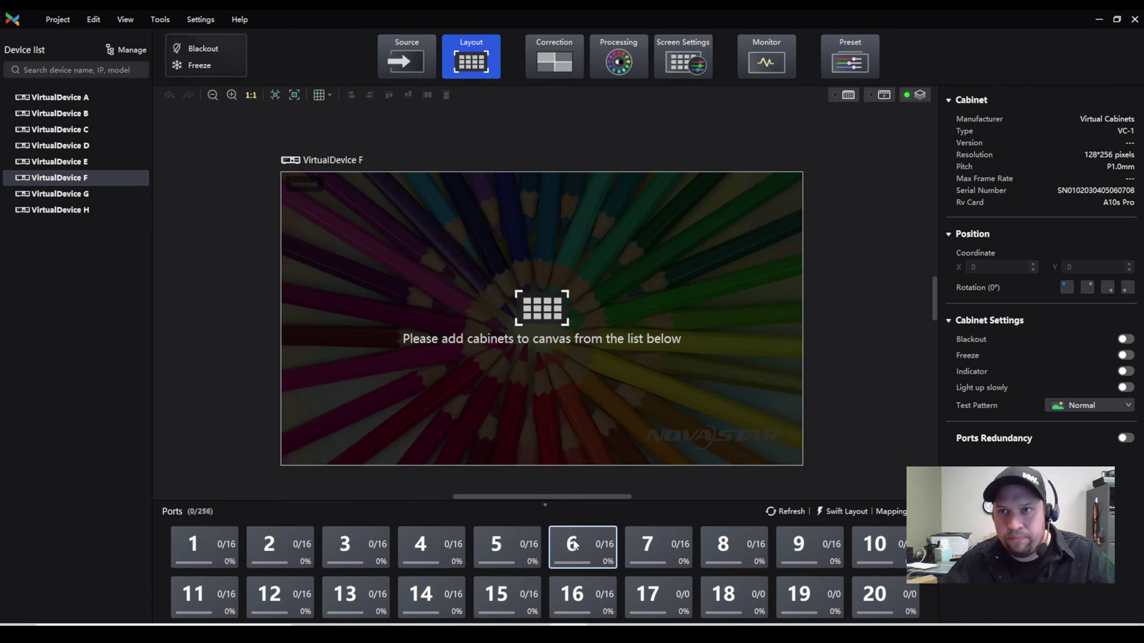
Drag port 1's cabinets onto the top-left of the canvas
left_click(213, 546)
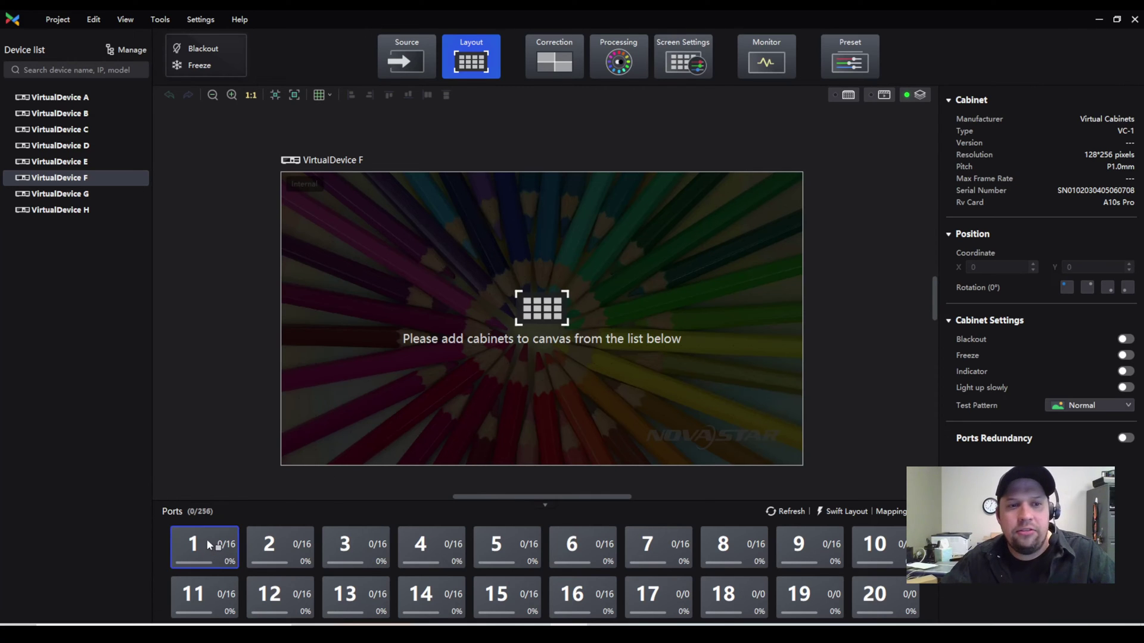
left_click_drag(206, 538, 428, 191)
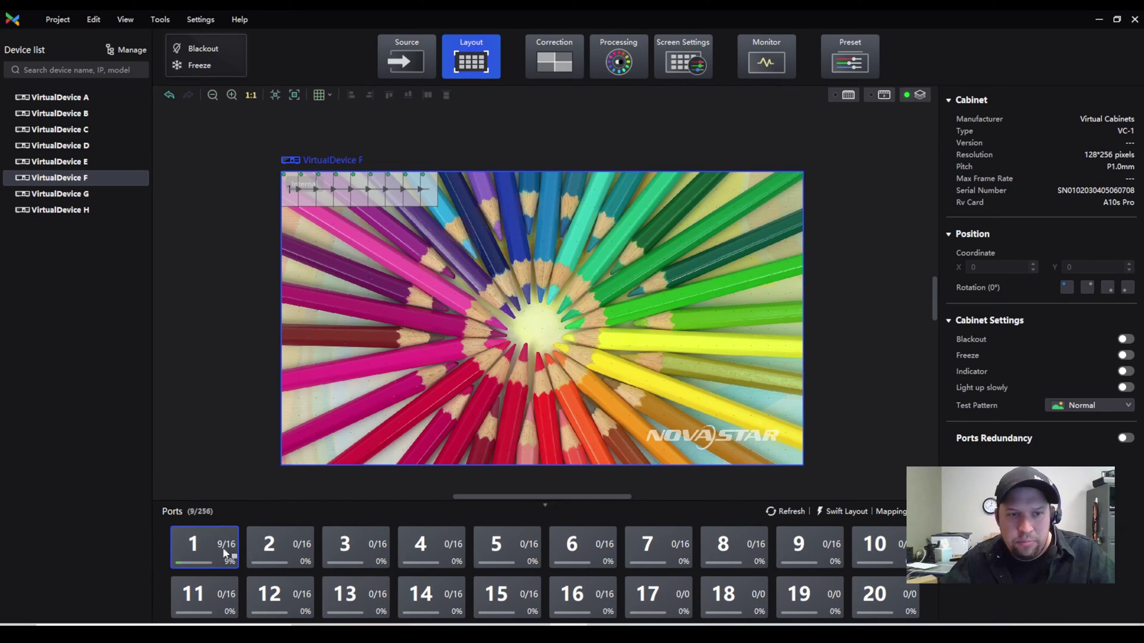
left_click_drag(234, 552, 666, 128)
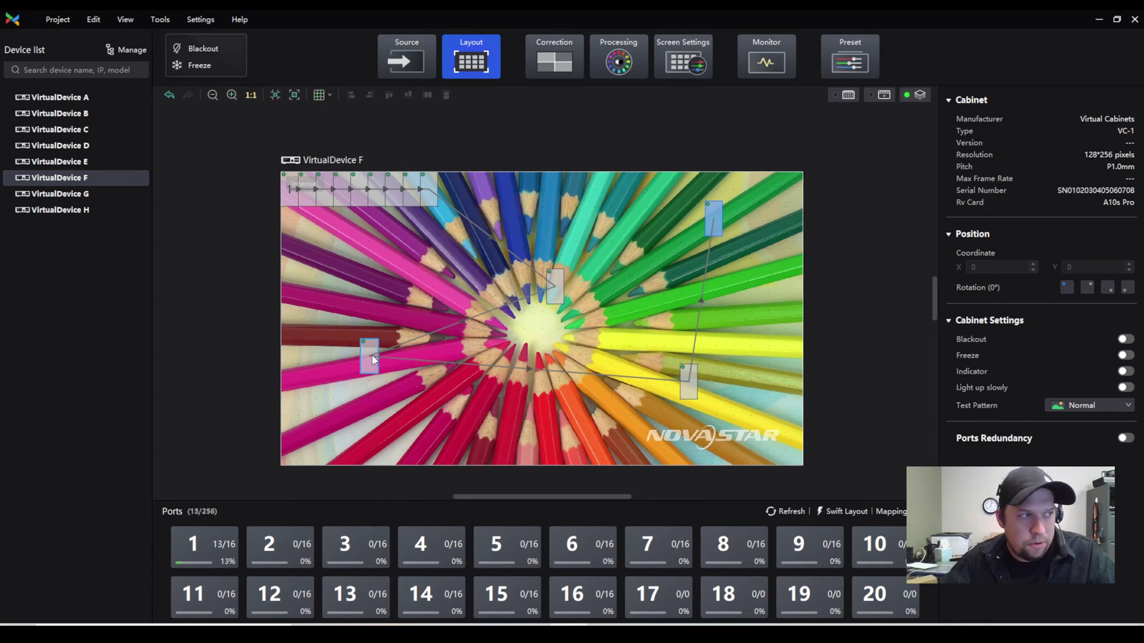
Delete the stray lower-left, centre, lower-right and upper-right cabinets
left_click(371, 355)
key("Delete")
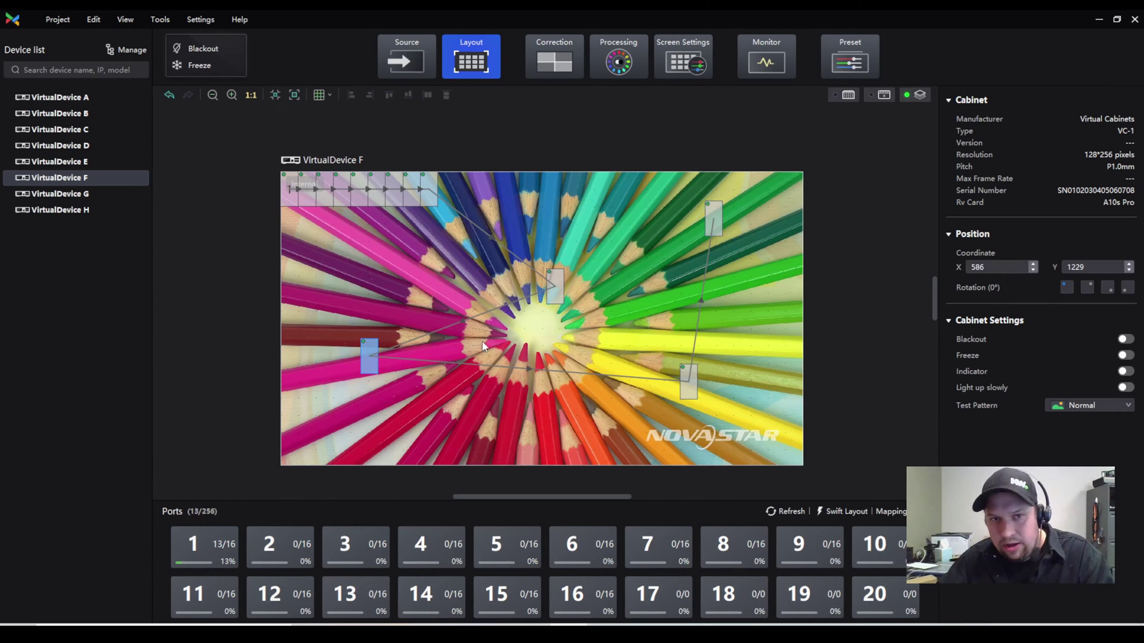
left_click(551, 289)
key("Delete")
left_click(690, 387)
key("Delete")
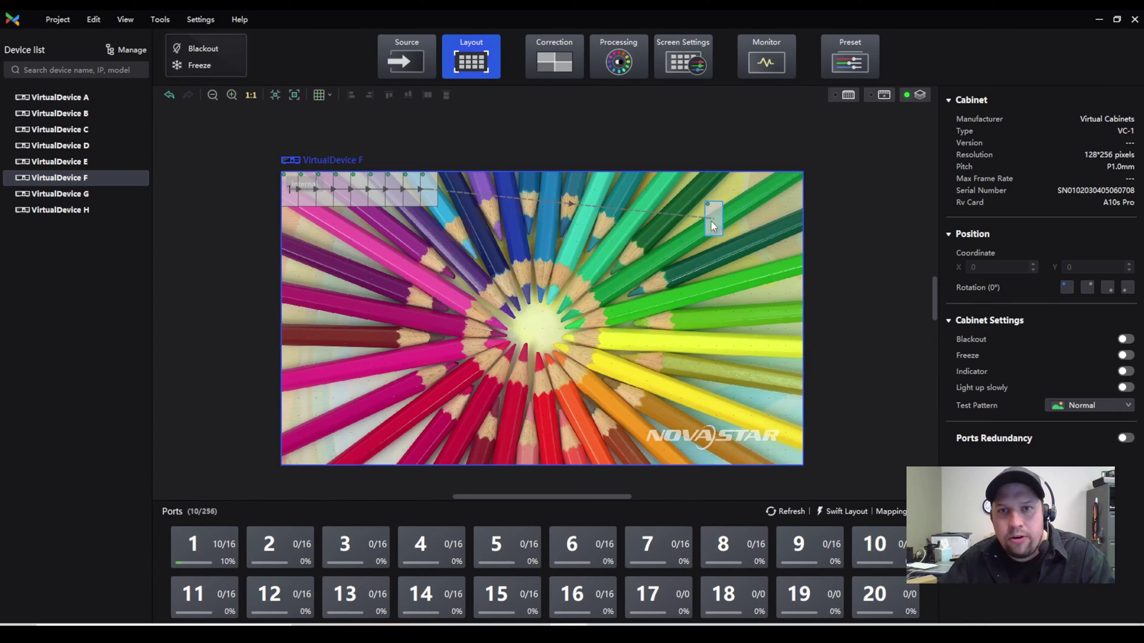
key("Delete")
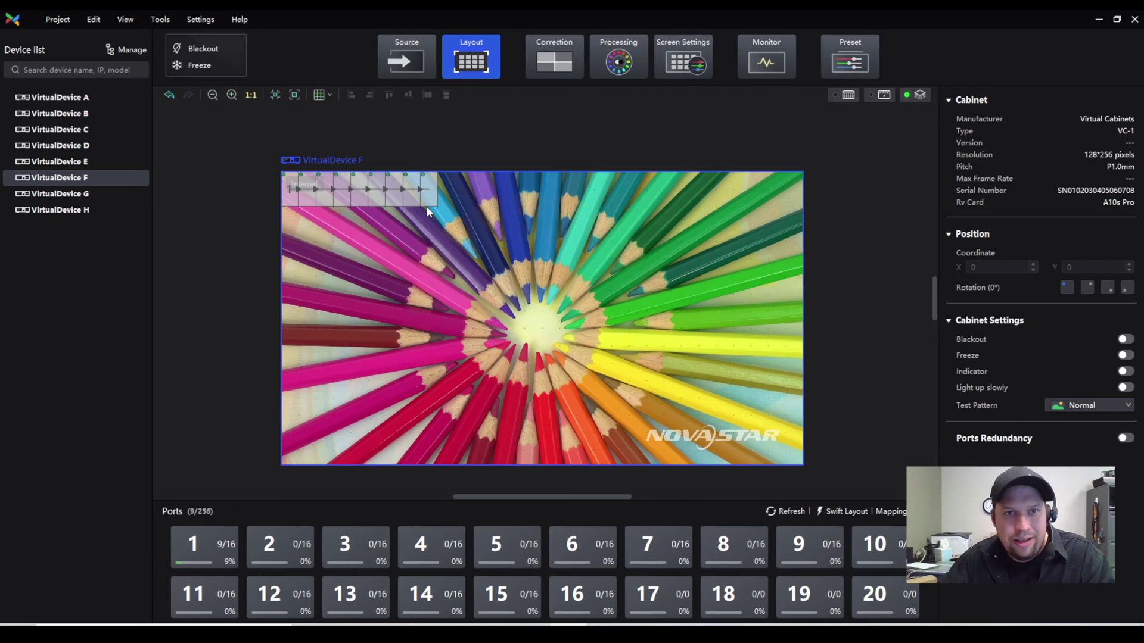
Realign the end cabinet into the top row at coordinate 1024, 0
left_click_drag(426, 205, 542, 172)
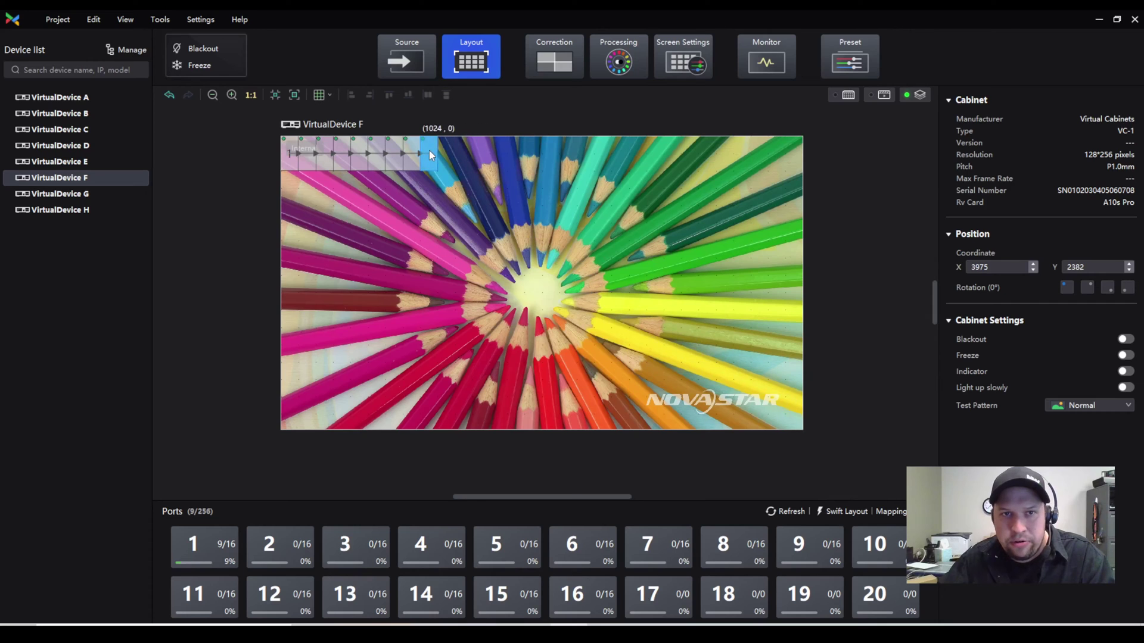
left_click_drag(429, 150, 429, 151)
scroll(328, 402, "up", 2)
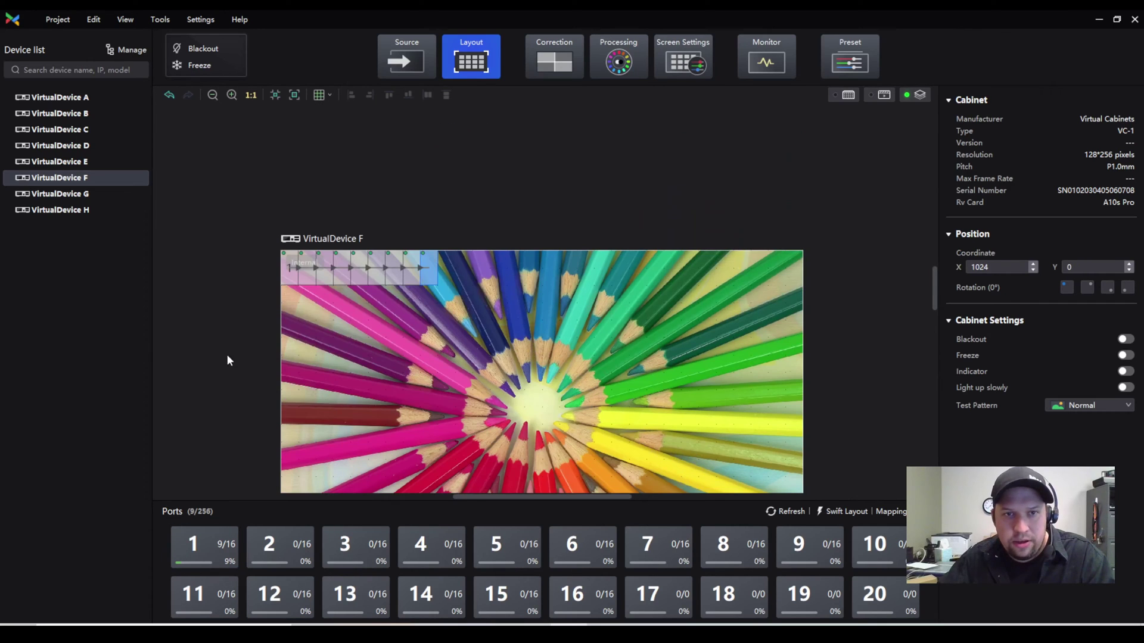
scroll(244, 387, "down", 1)
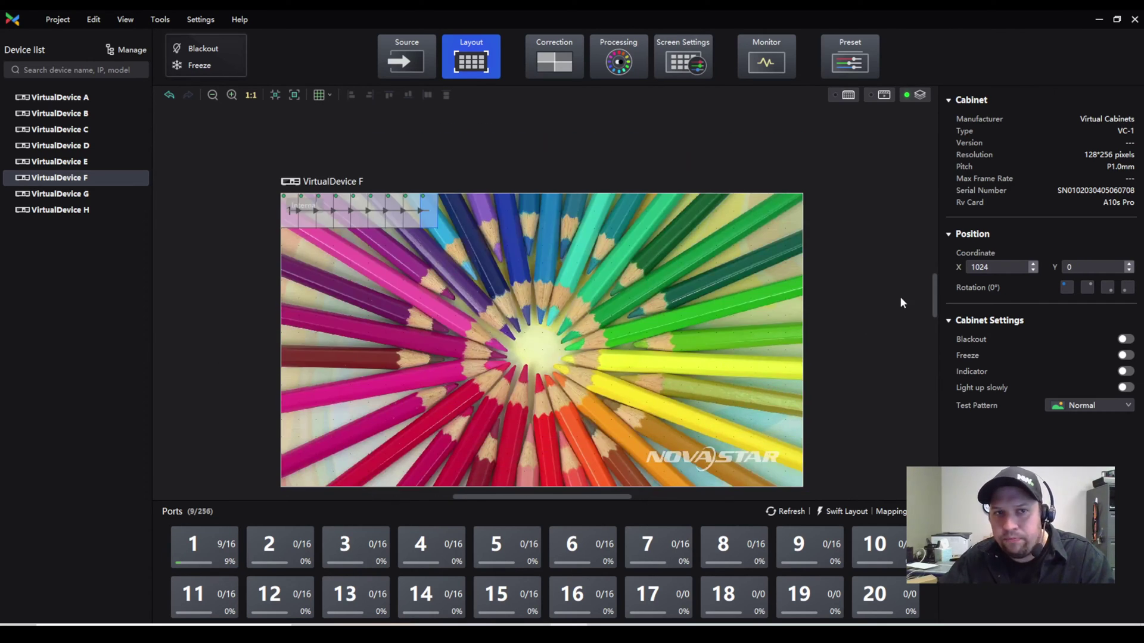
Select the nine-cabinet row, set its position to X 120, Y 120, and adjust its rotation
left_click_drag(245, 166, 475, 303)
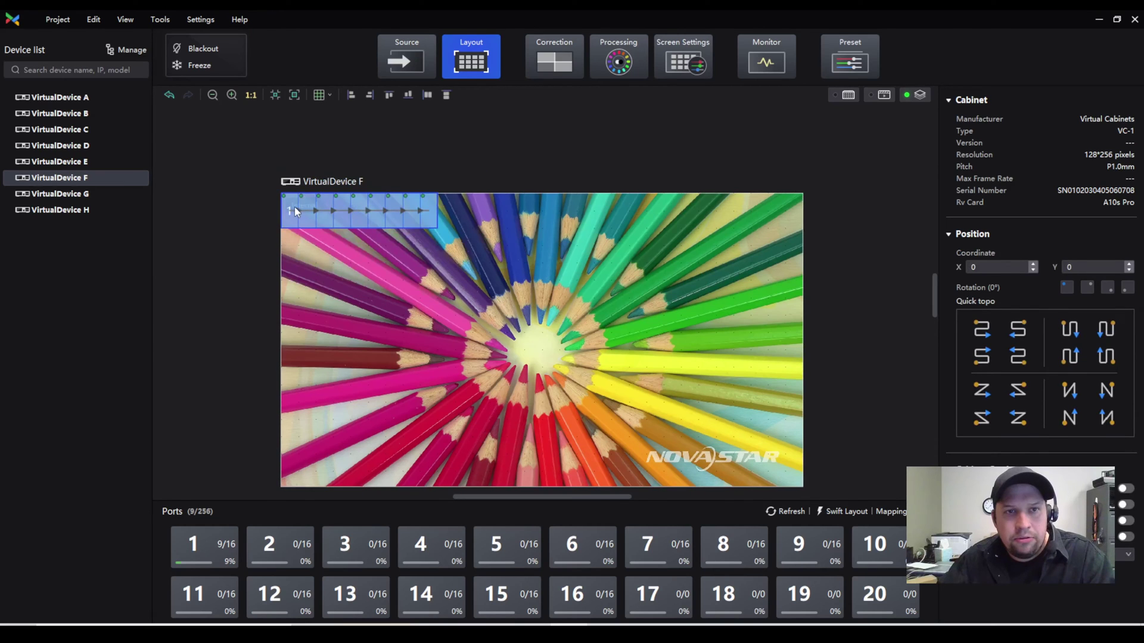
left_click_drag(294, 209, 365, 263)
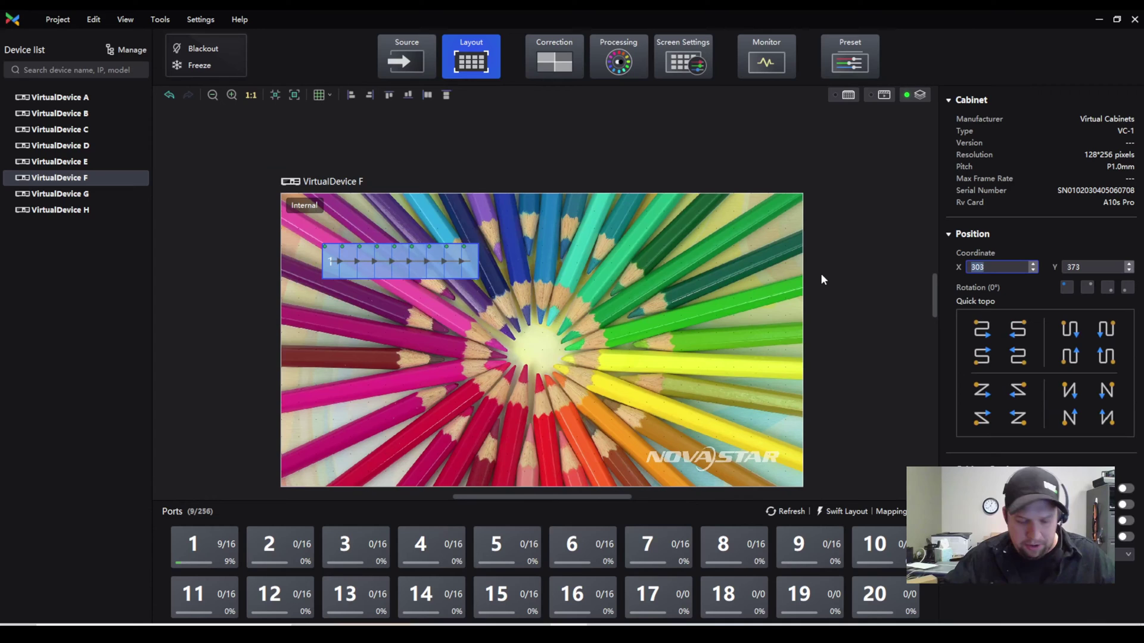
type("120")
key("Tab")
type("1")
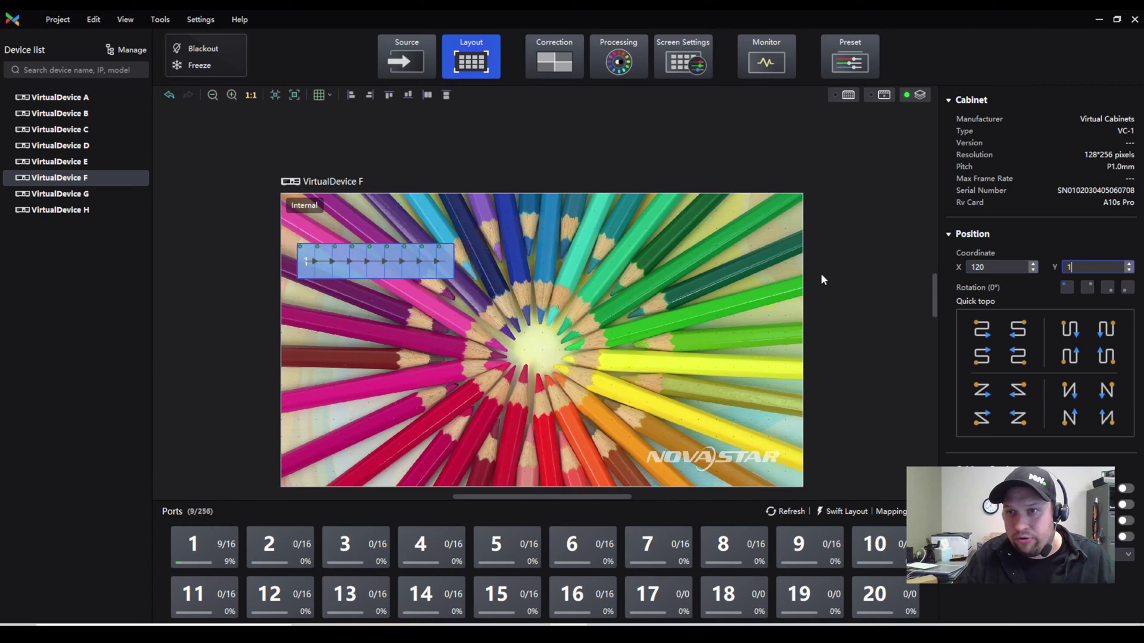
key("Return")
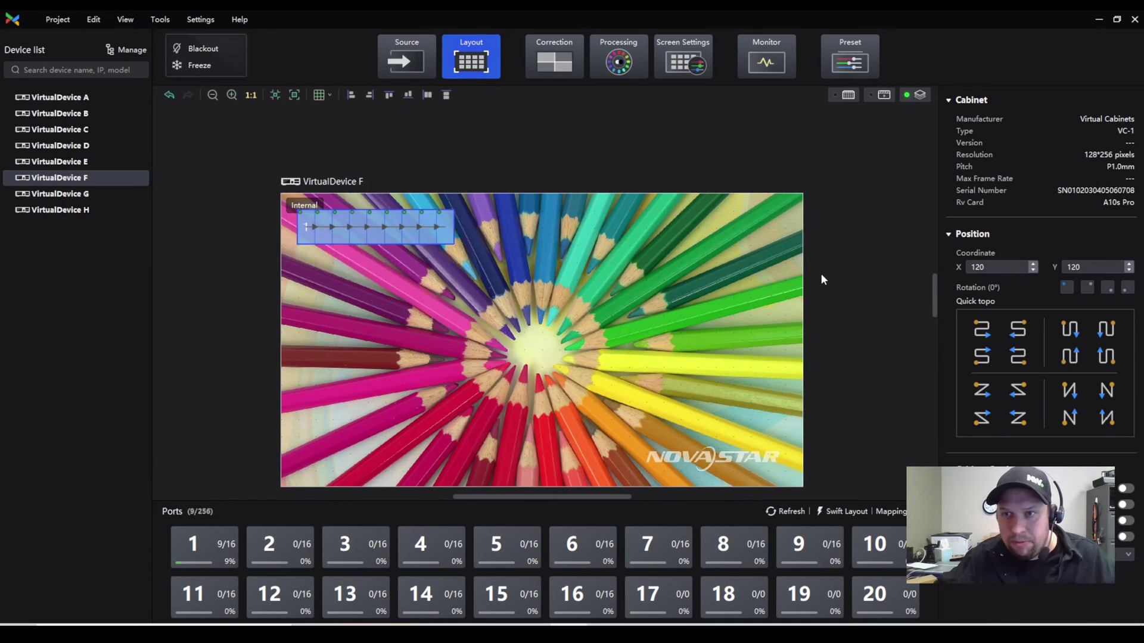
left_click(1085, 289)
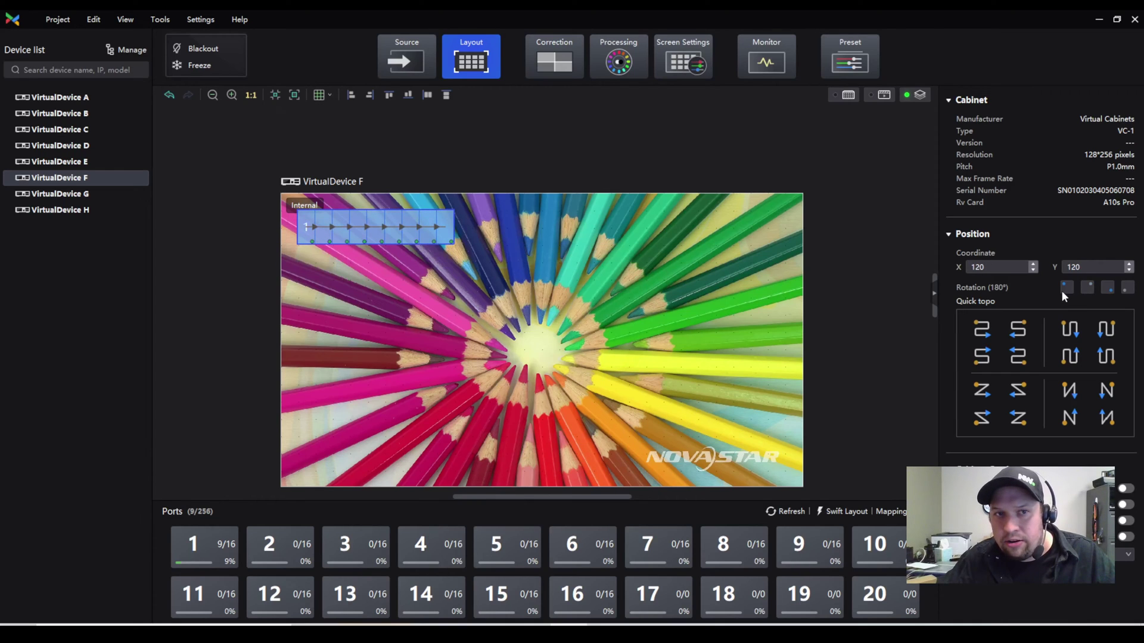
left_click(1127, 288)
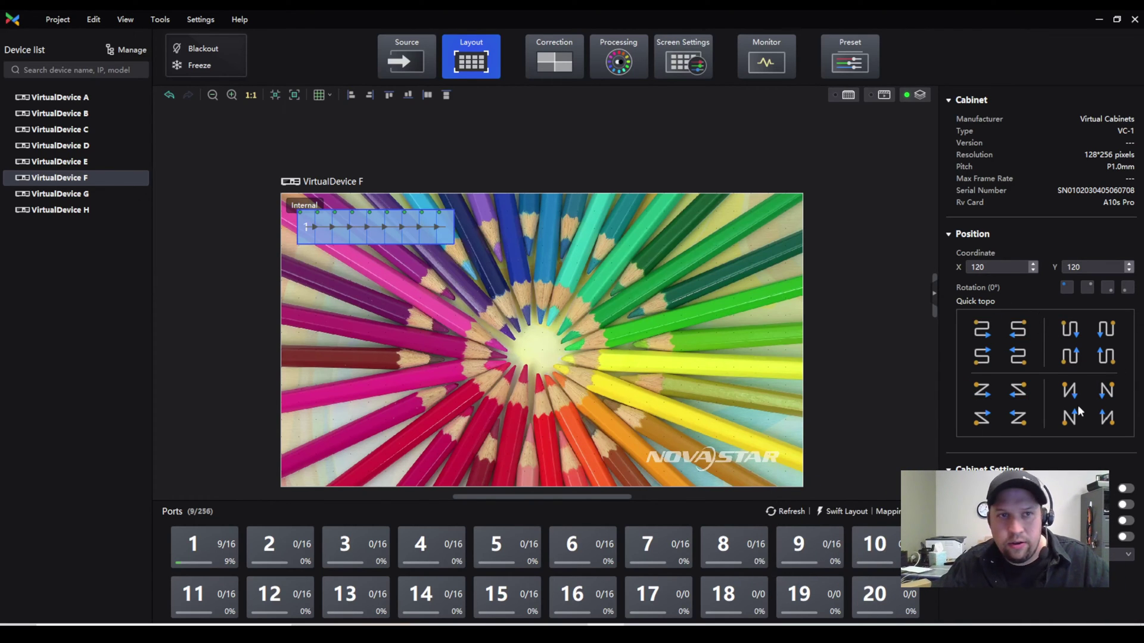
Raise the brightness of seam 1–2, enable Seam Correction, check Modules, then head to Processing
left_click(457, 129)
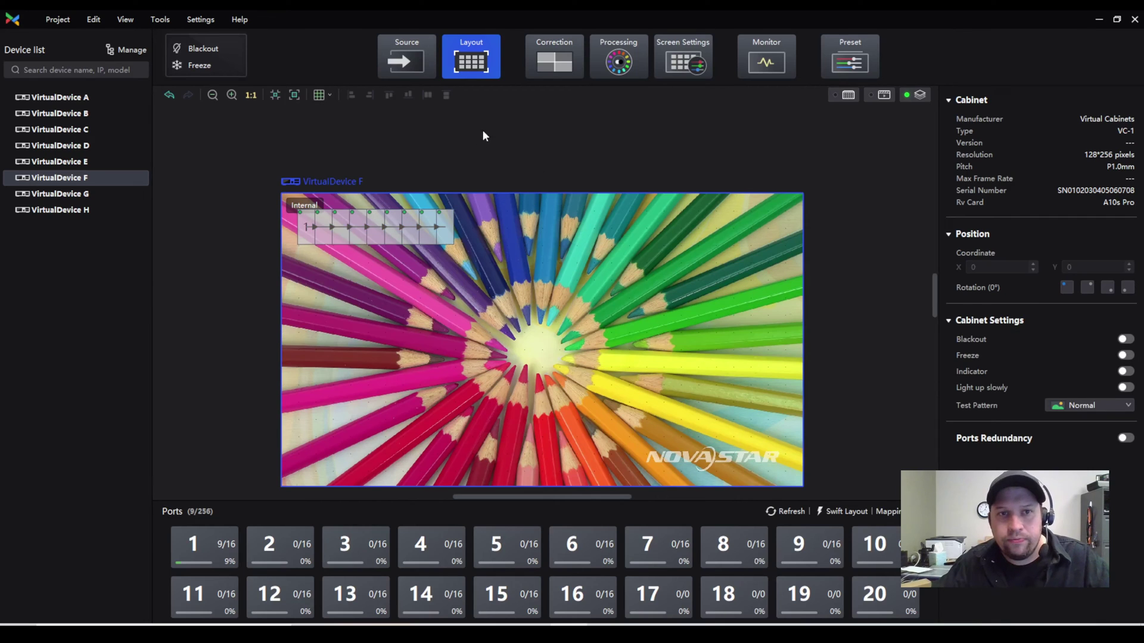
left_click(554, 56)
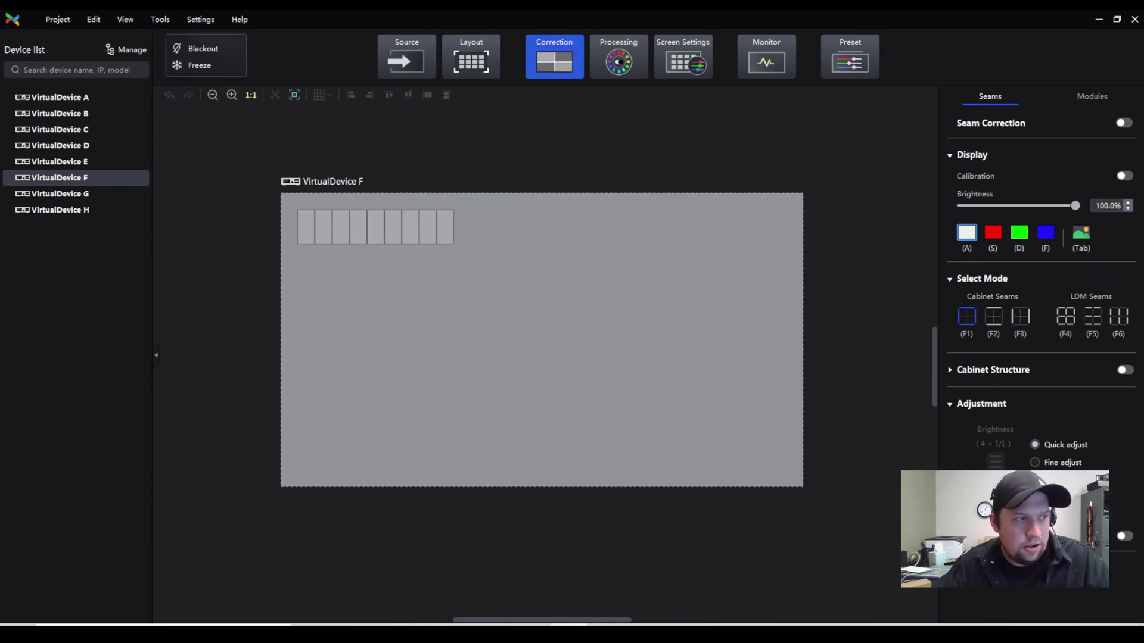
left_click(314, 223)
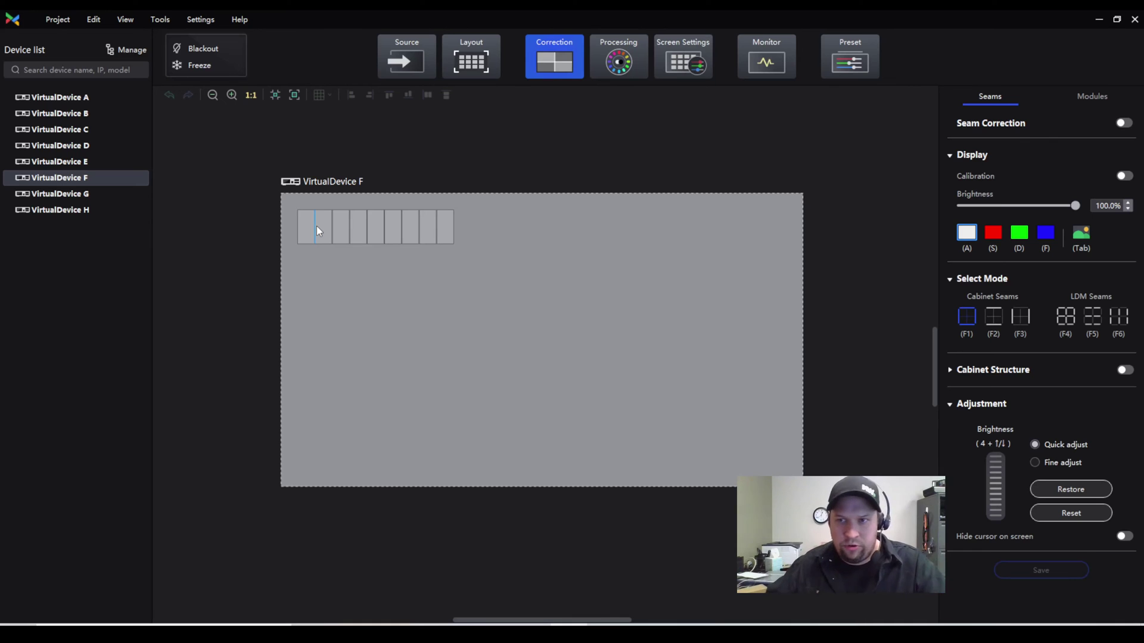
left_click_drag(1001, 475, 1001, 494)
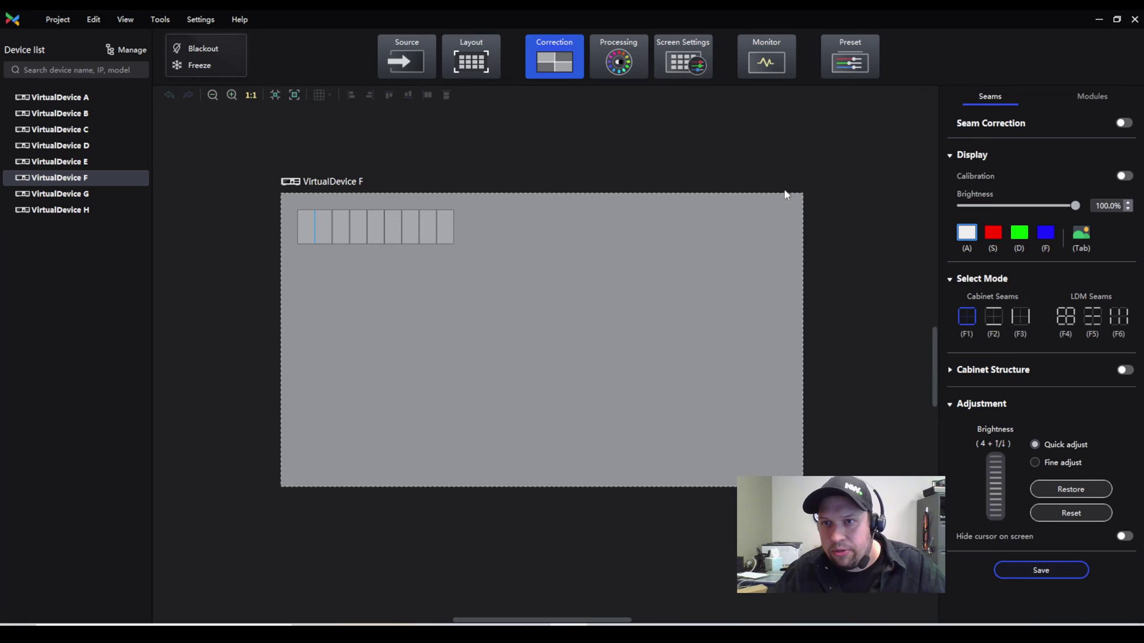
left_click(1124, 125)
left_click(1103, 99)
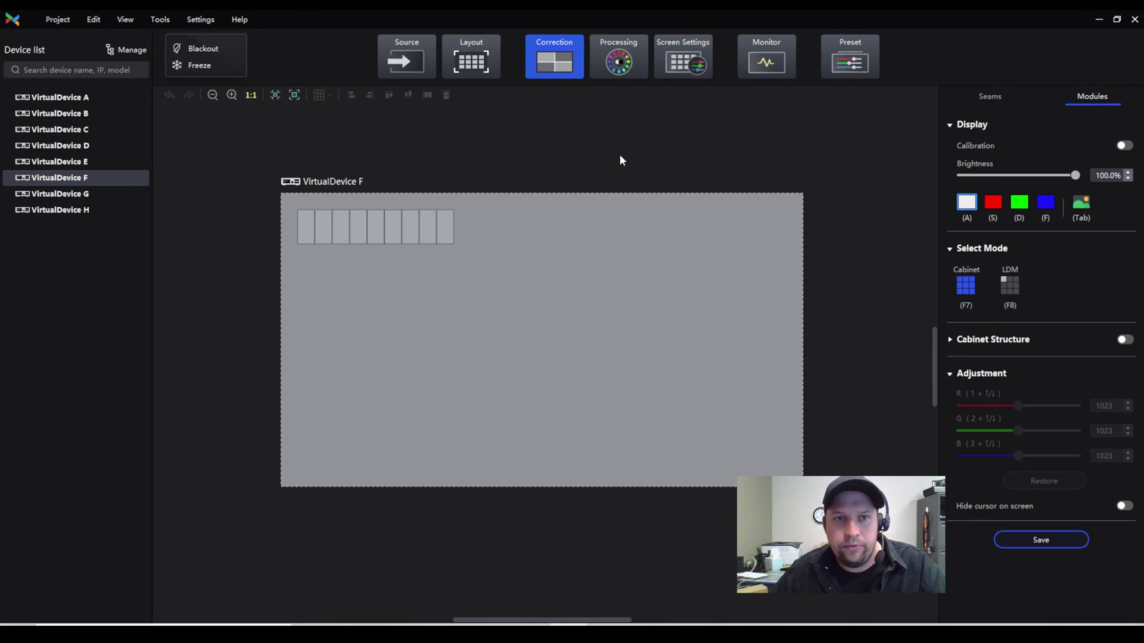
left_click(615, 64)
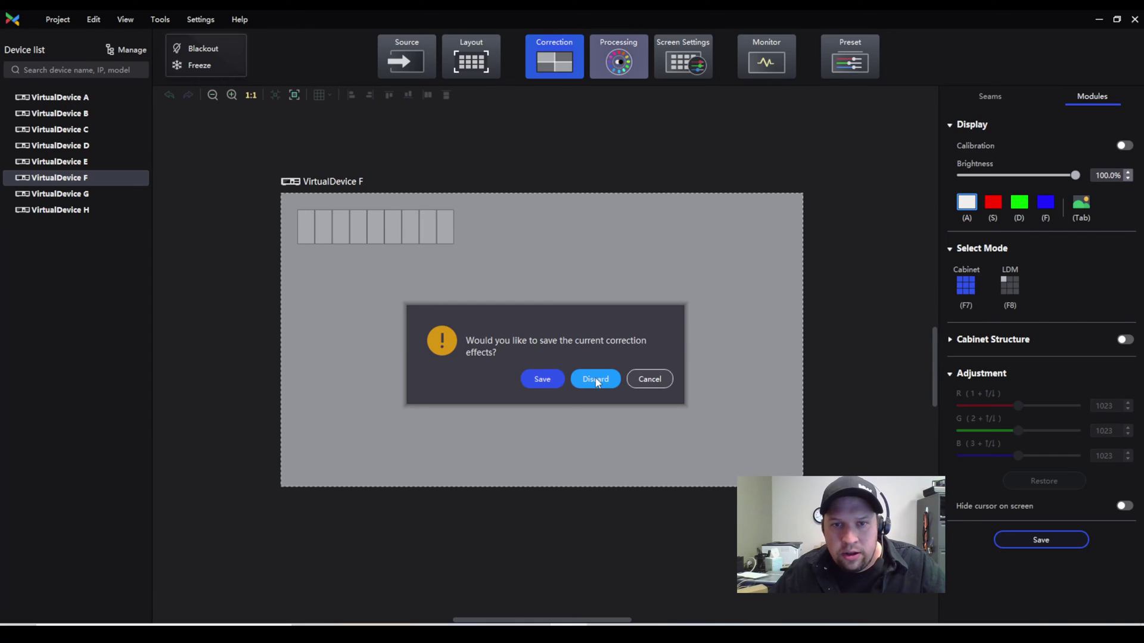
Discard the unsaved correction, review the Maintain page's Cabinet and Controller lists, then return to Processing
left_click(595, 386)
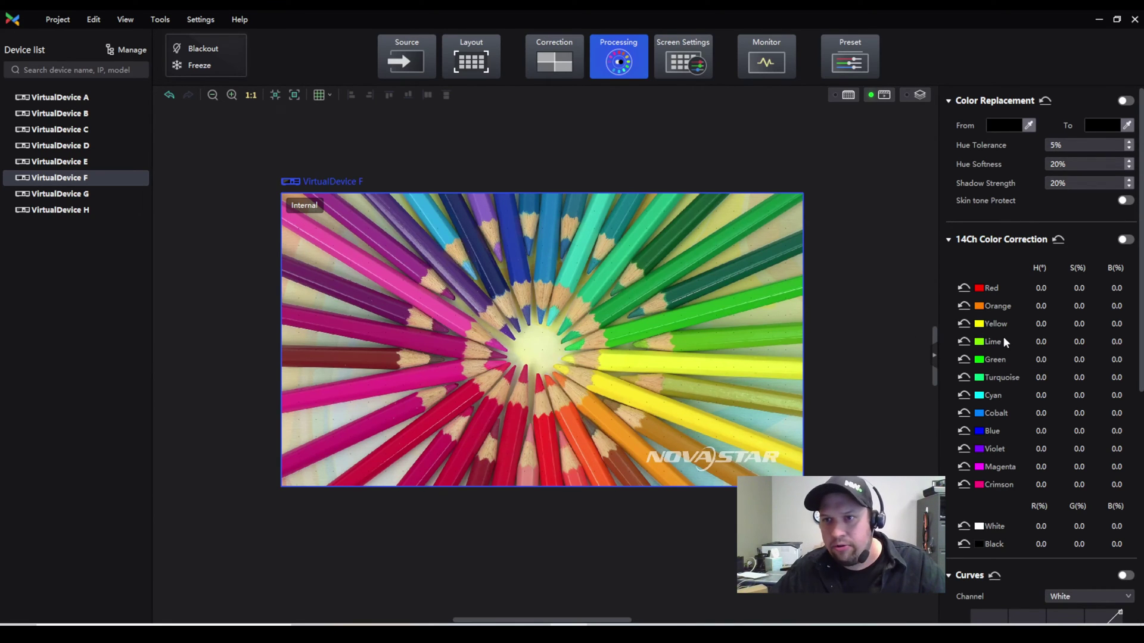
scroll(1033, 340, "down", 2)
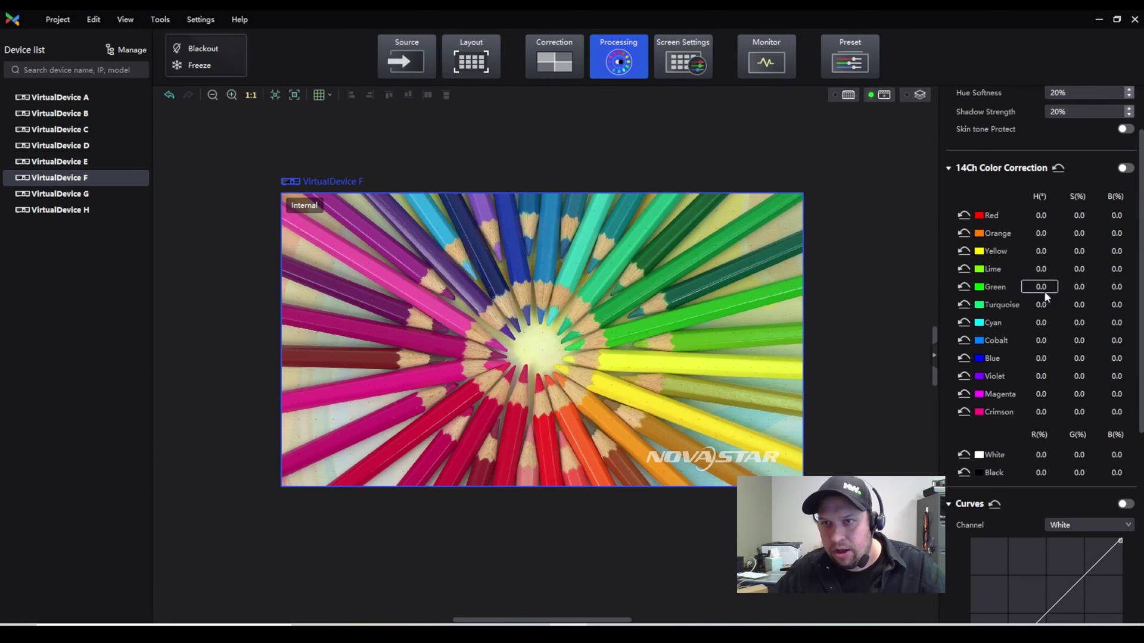
left_click(159, 19)
left_click(174, 41)
left_click(685, 52)
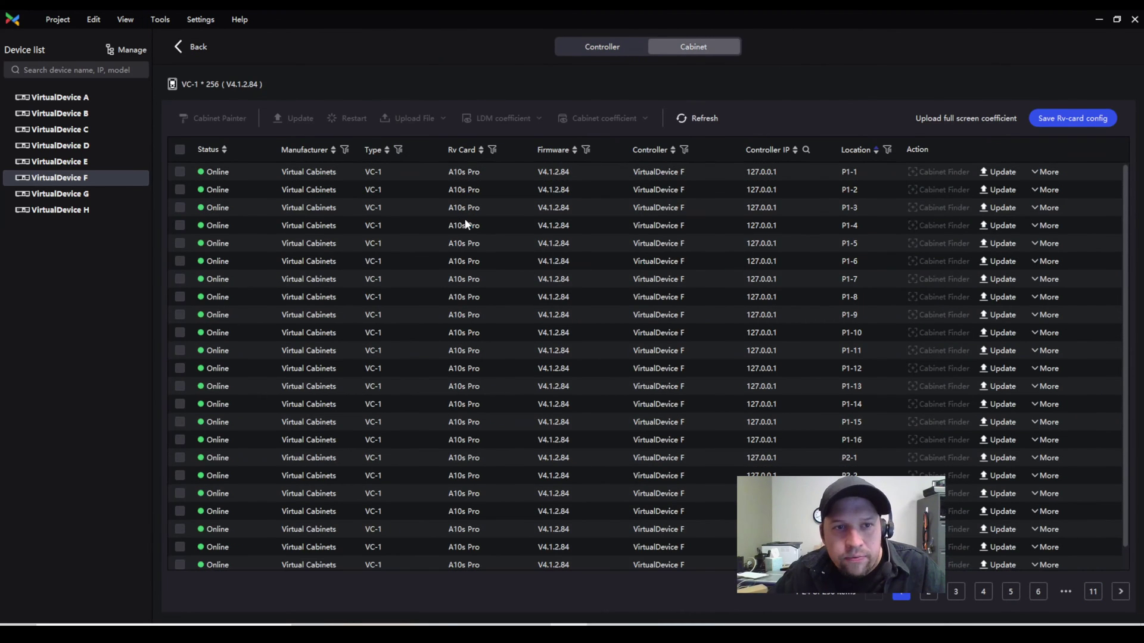
left_click(599, 47)
left_click(184, 47)
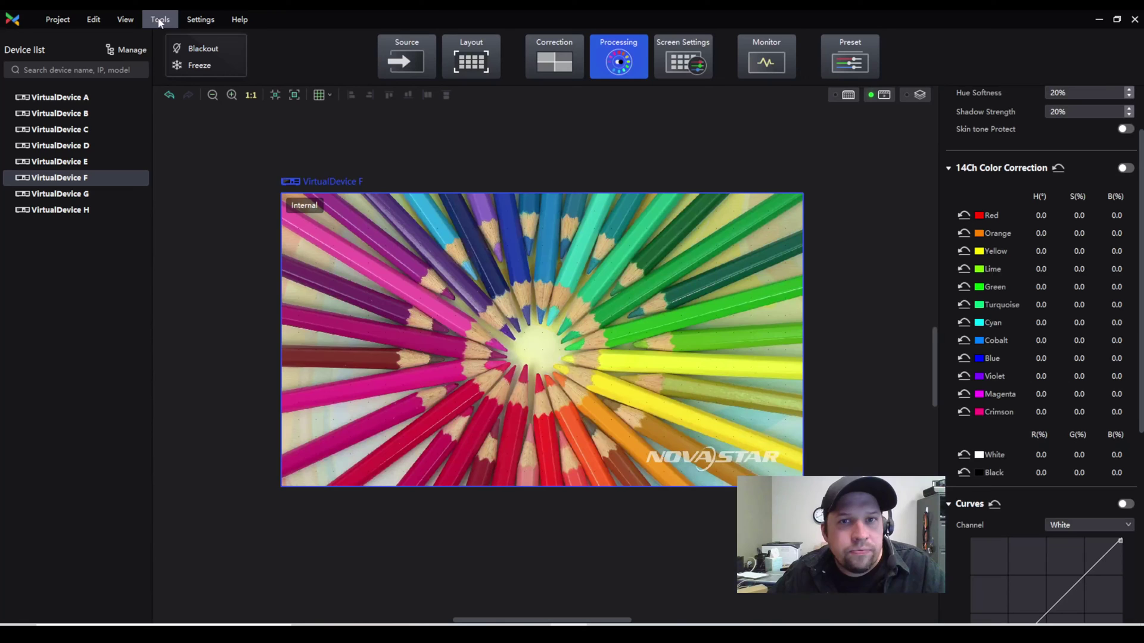
scroll(1028, 310, "down", 1)
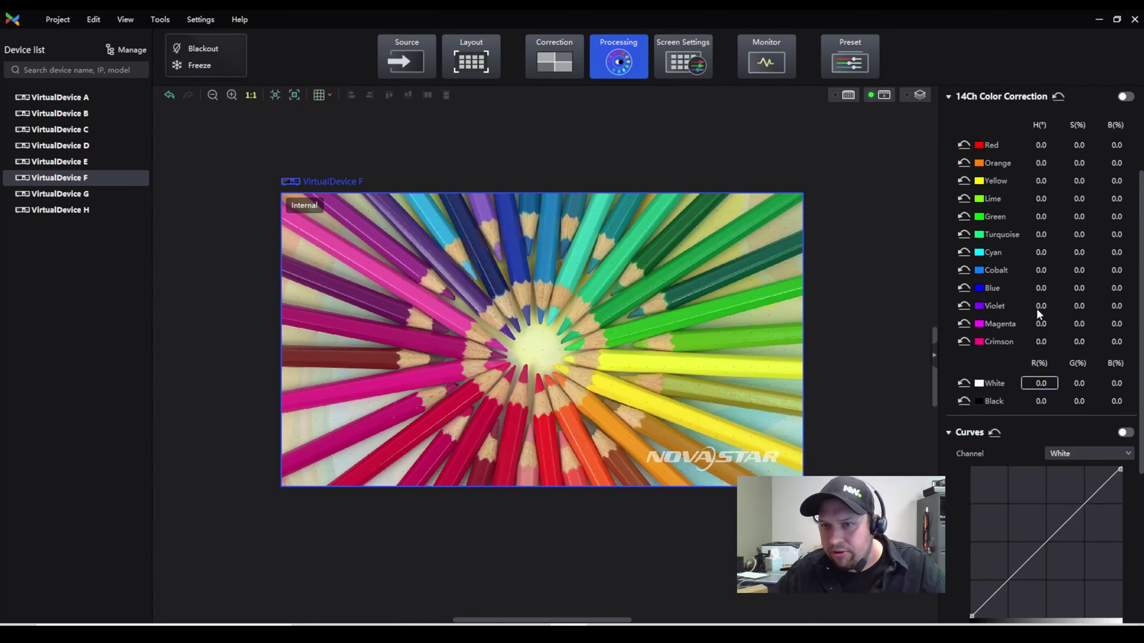
scroll(1040, 309, "up", 2)
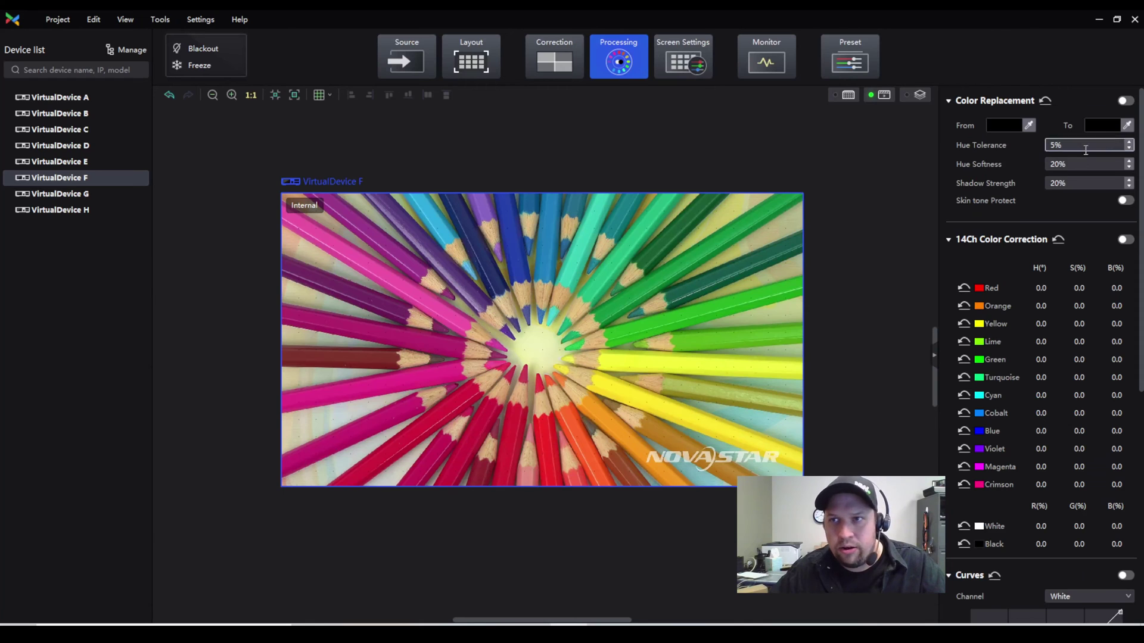
Set colour replacement from the purple pencil to the green pencil, toggling it on then off
left_click(1029, 125)
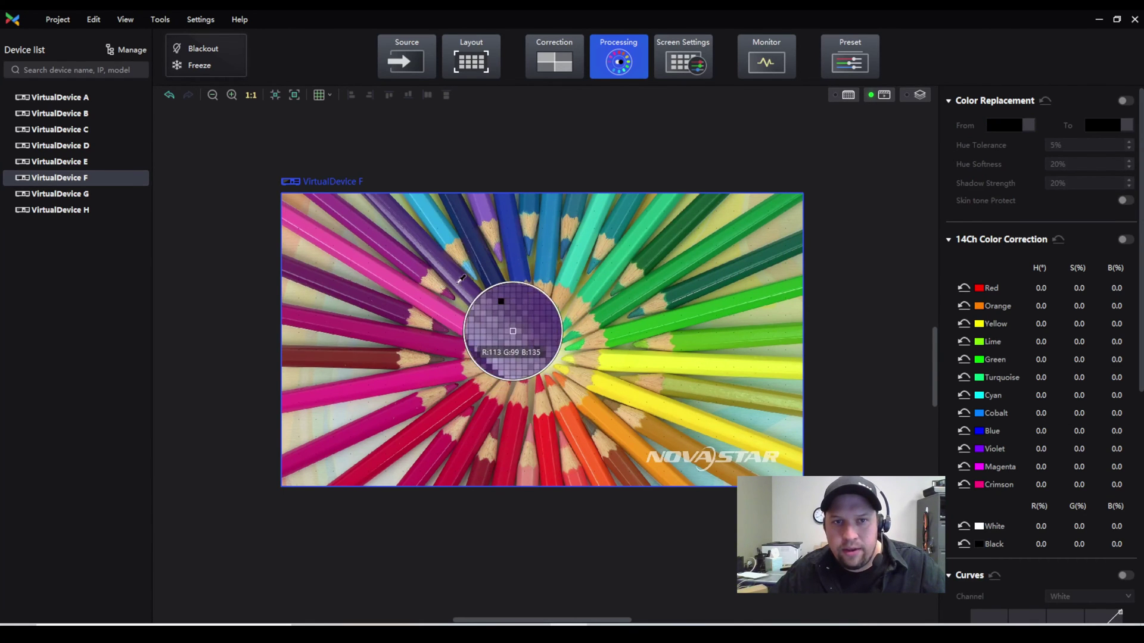
left_click(464, 284)
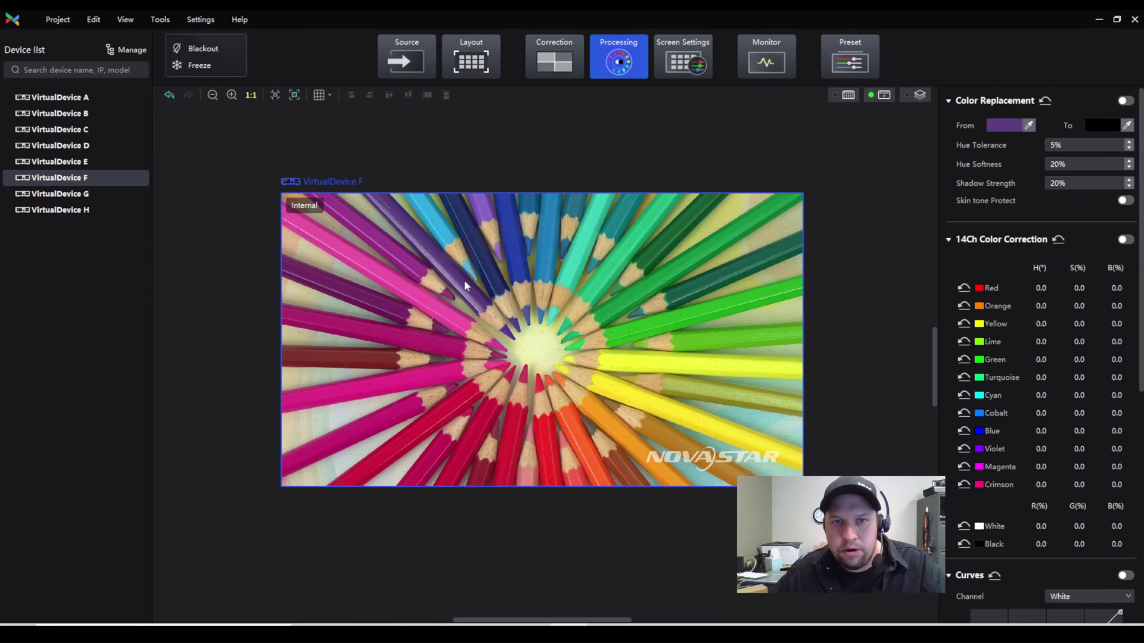
left_click(1126, 124)
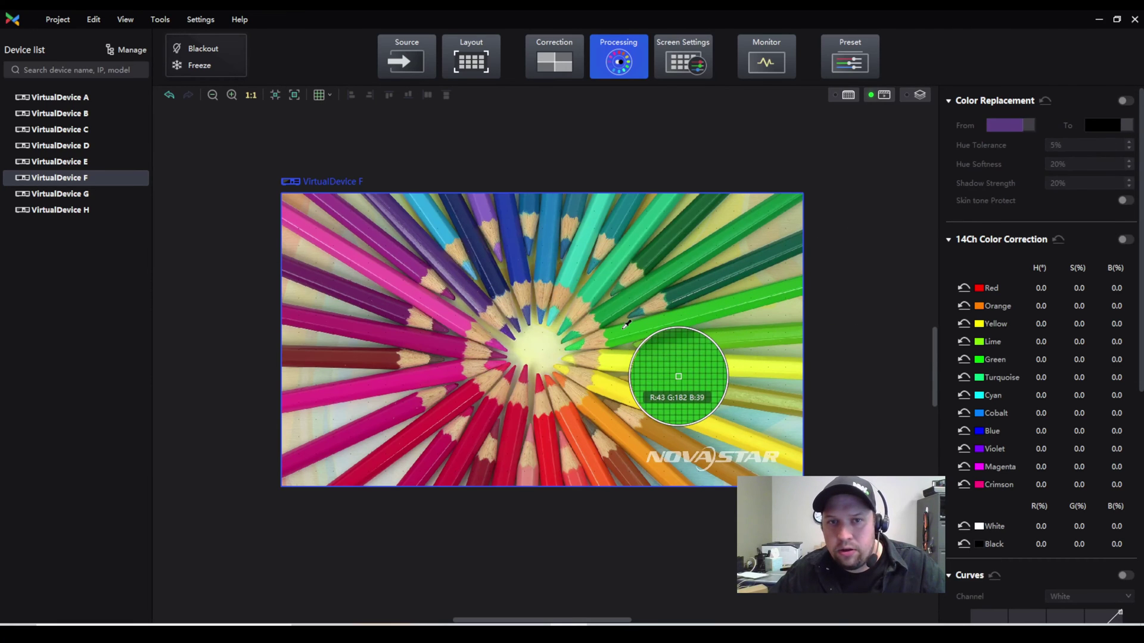
left_click(634, 320)
left_click(1125, 102)
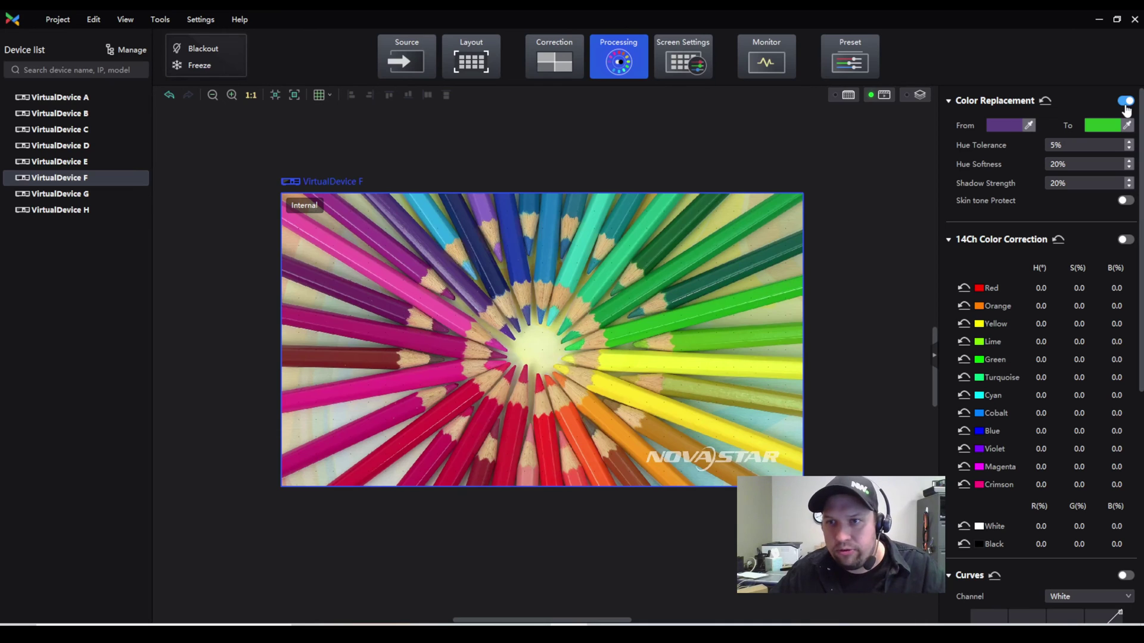
left_click(1125, 102)
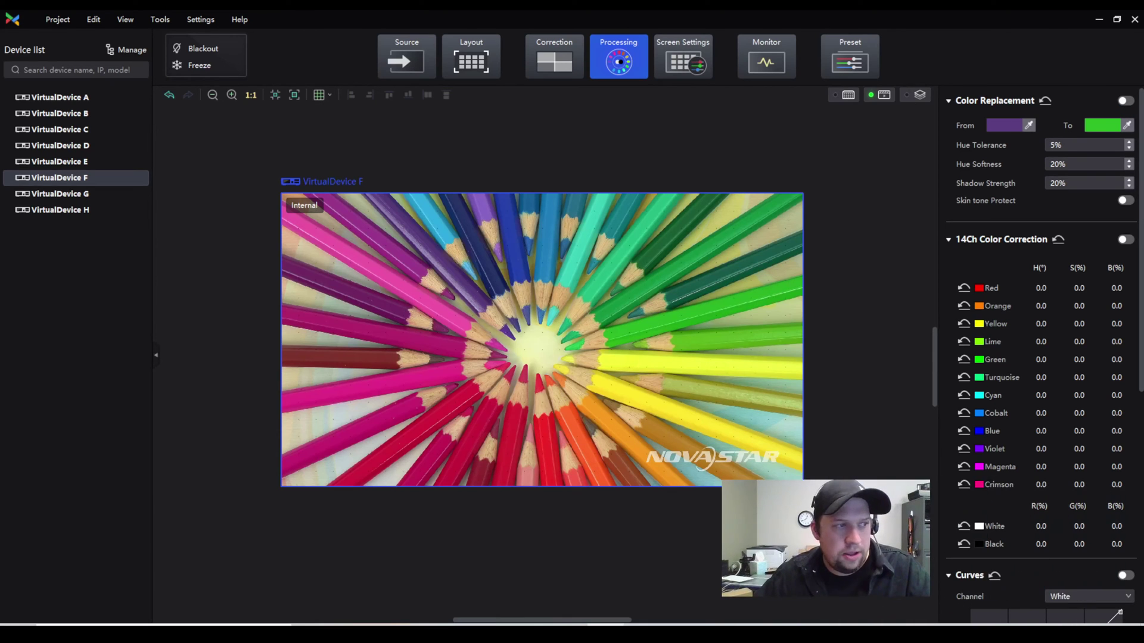
Go to Screen Settings showing brightness 100.0%, gamma 2.80 and 6500K colour temperature
scroll(1038, 413, "down", 5)
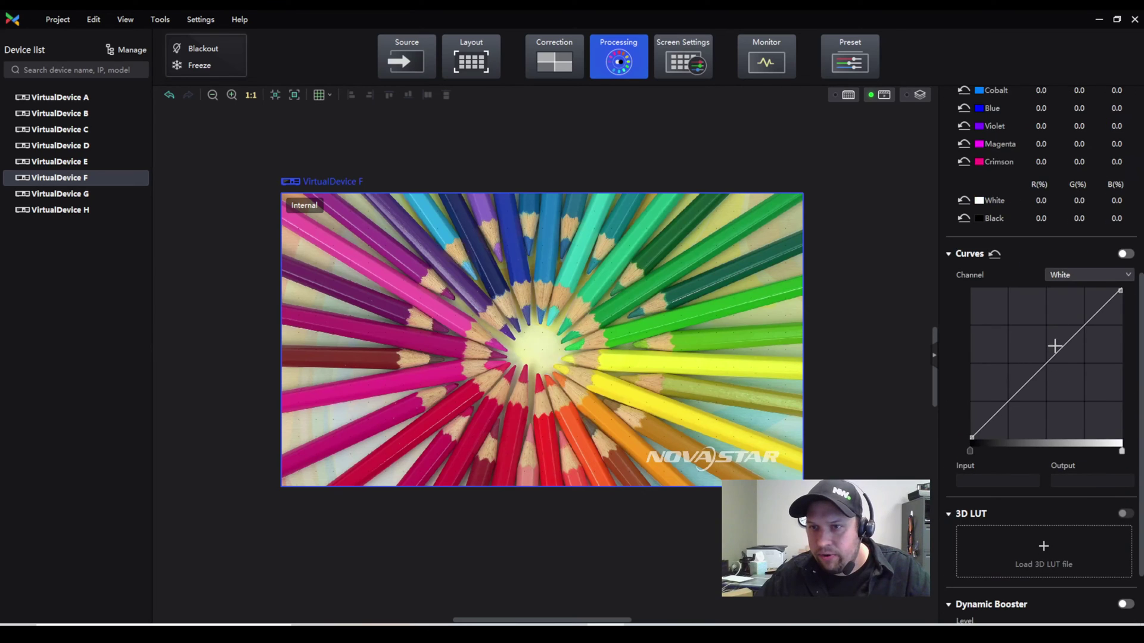
scroll(1055, 365, "down", 1)
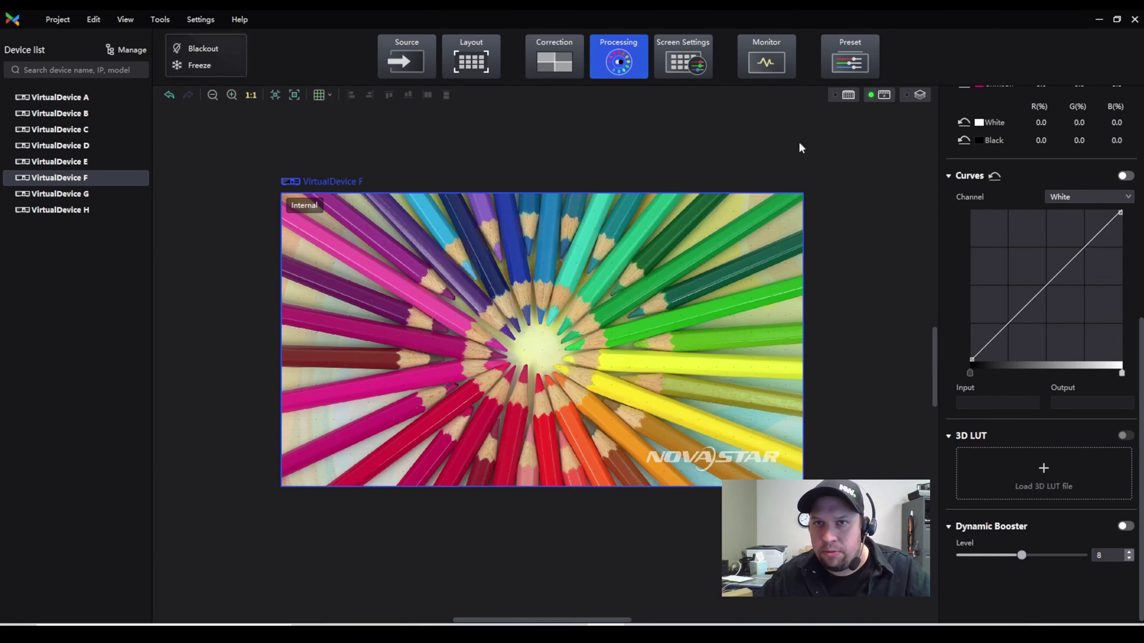
left_click(698, 70)
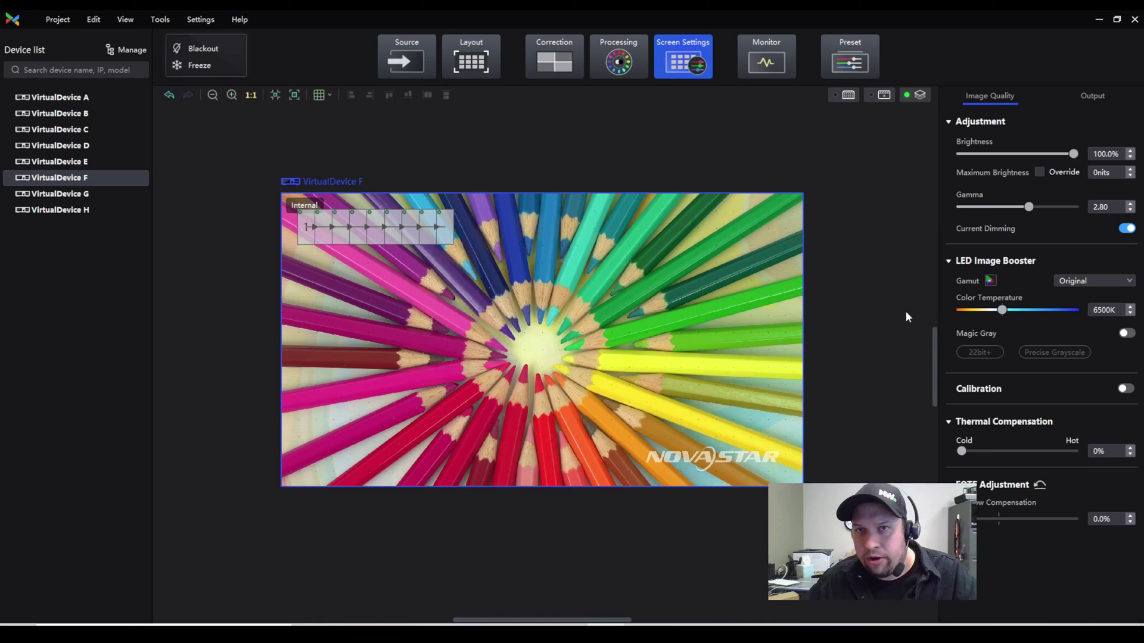
Show VirtualDevice F's video output settings and keep bit depth at 8bit
left_click(1094, 96)
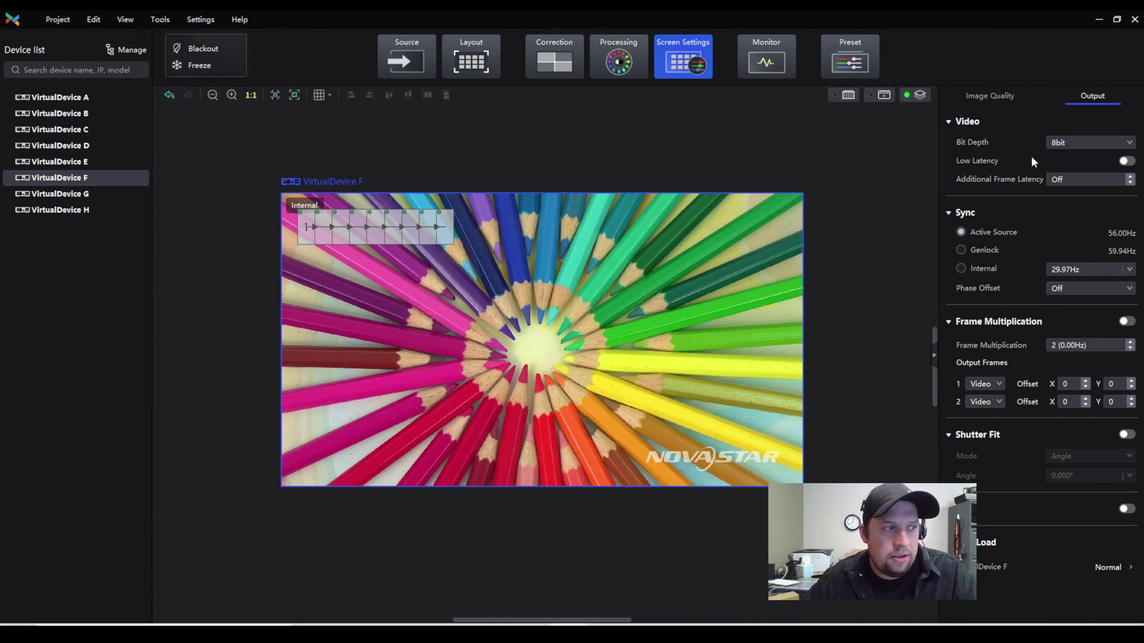
left_click(1068, 145)
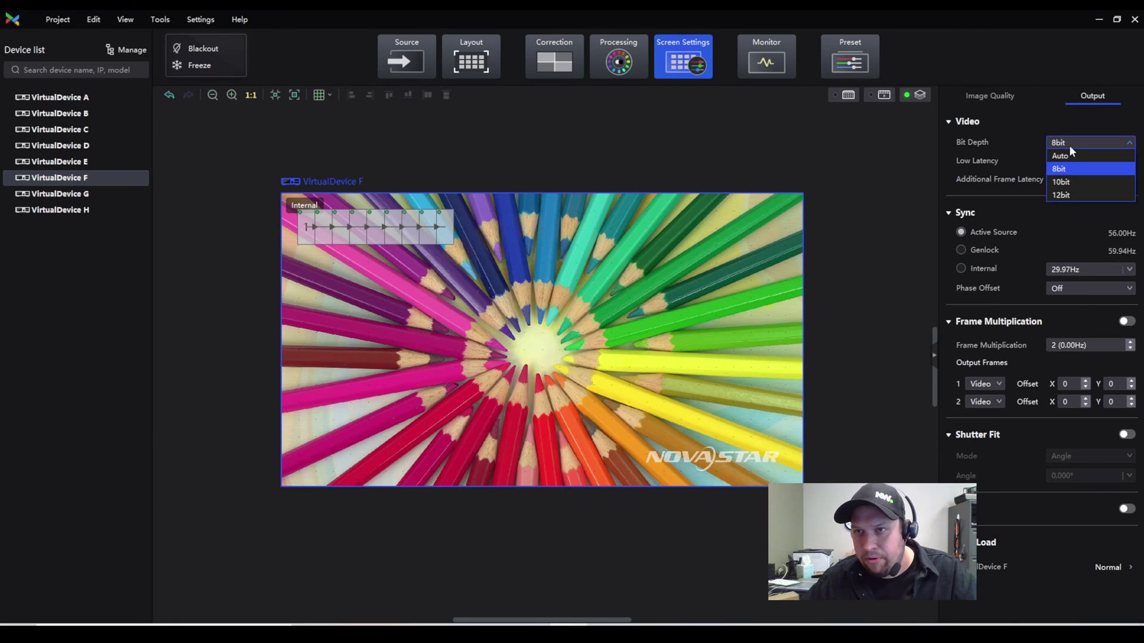
left_click(1038, 127)
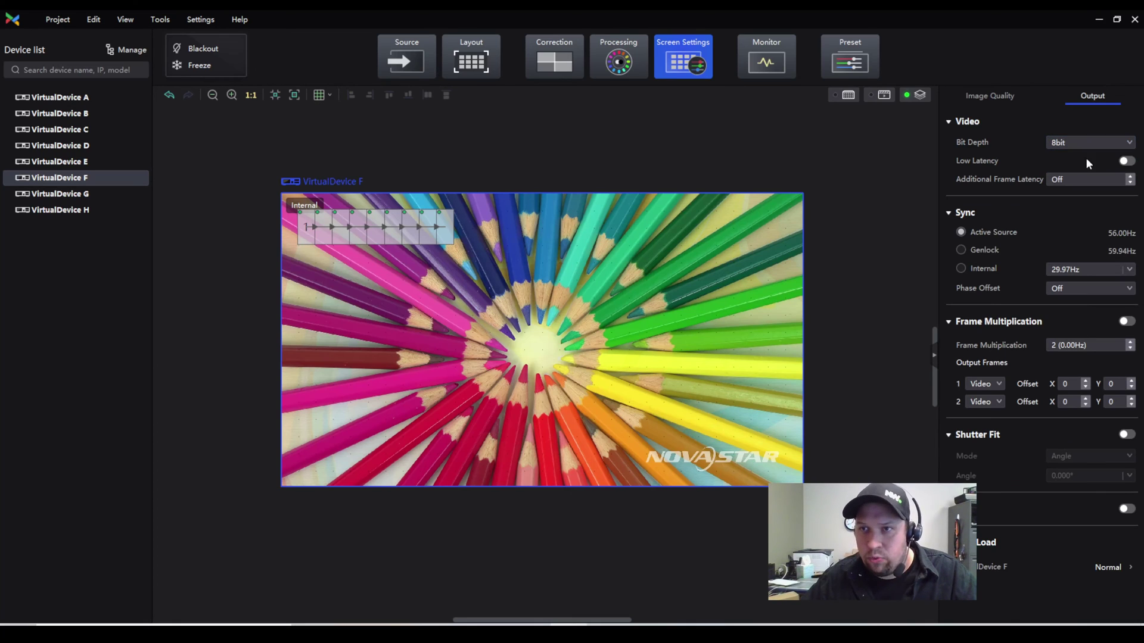
Toggle Low Latency on and off, and step Additional Frame Latency to 2 Frames and back to Off
left_click(1133, 182)
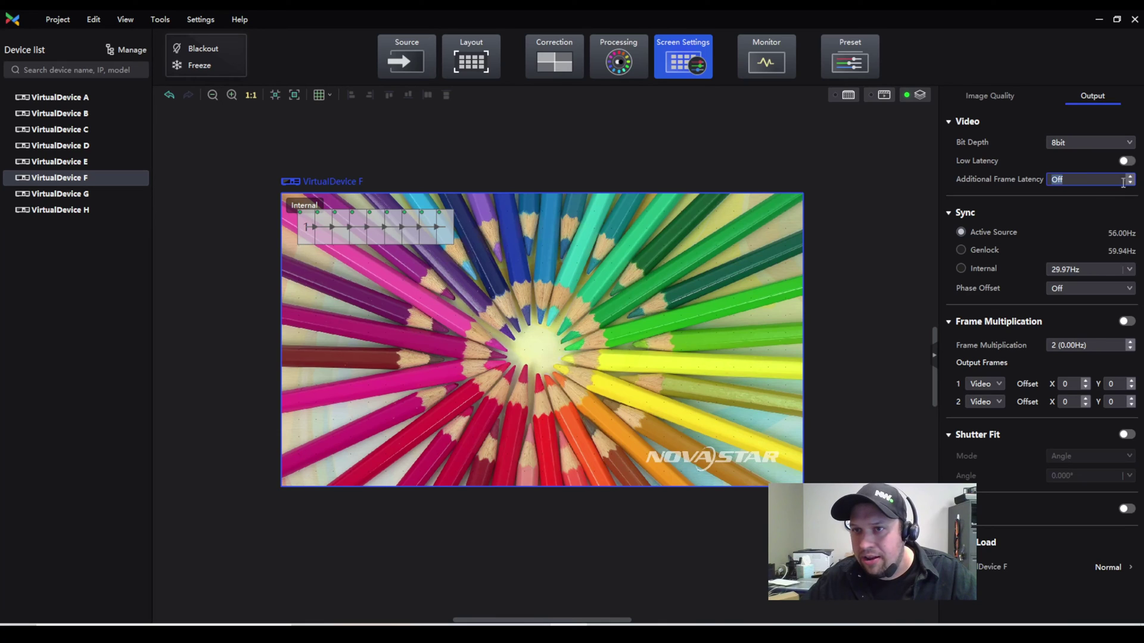
left_click(1129, 162)
left_click(1124, 162)
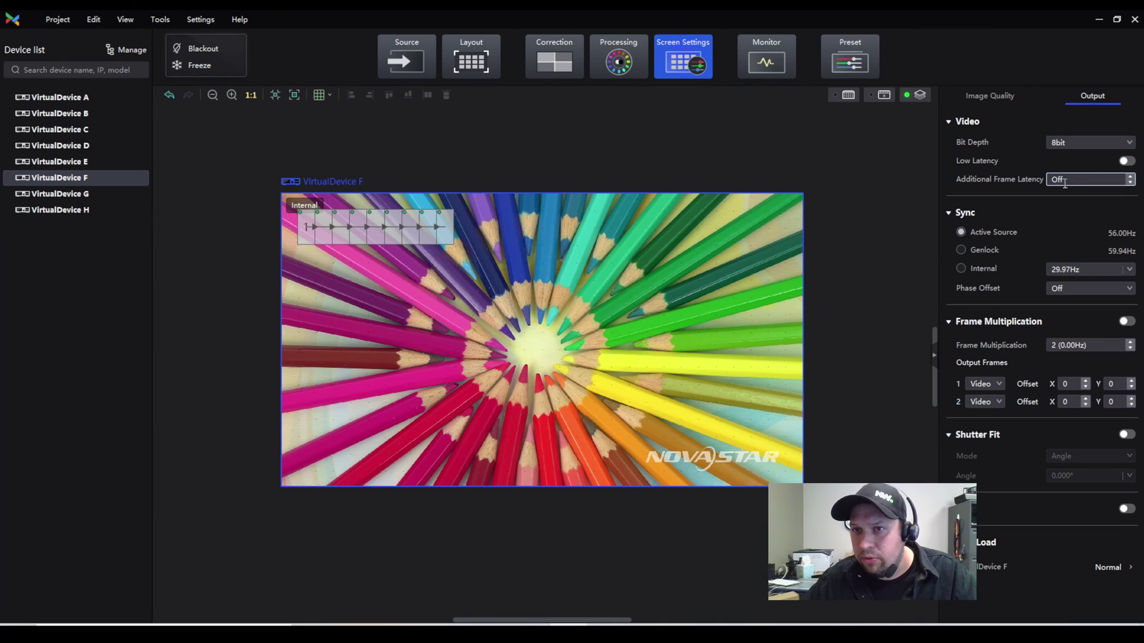
left_click(1129, 177)
left_click(1129, 177)
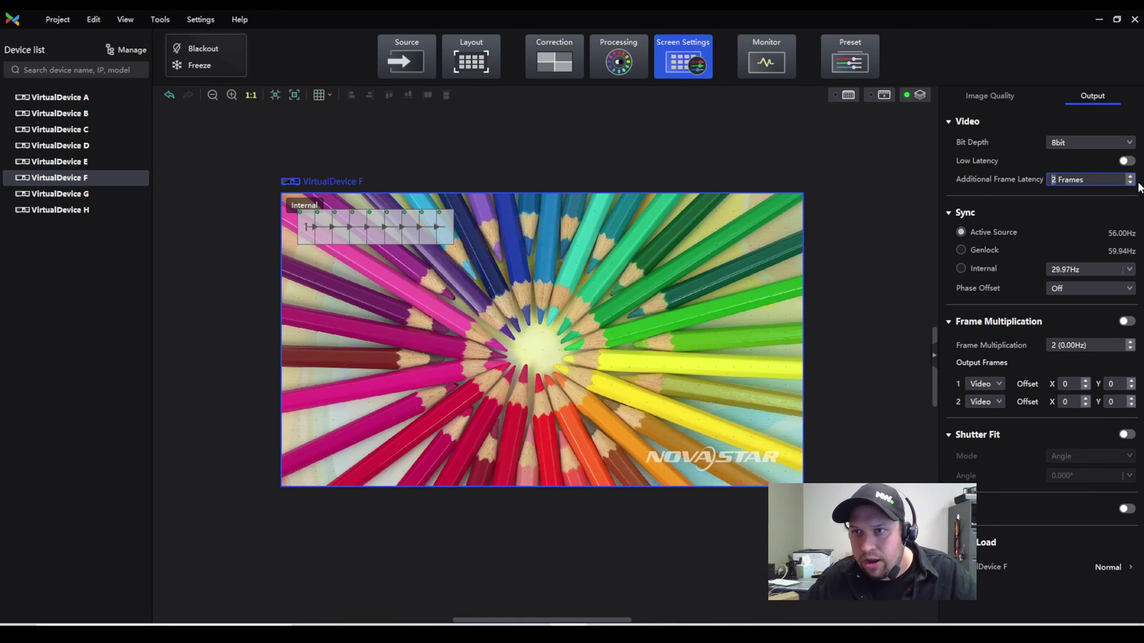
left_click(1129, 183)
left_click(1129, 183)
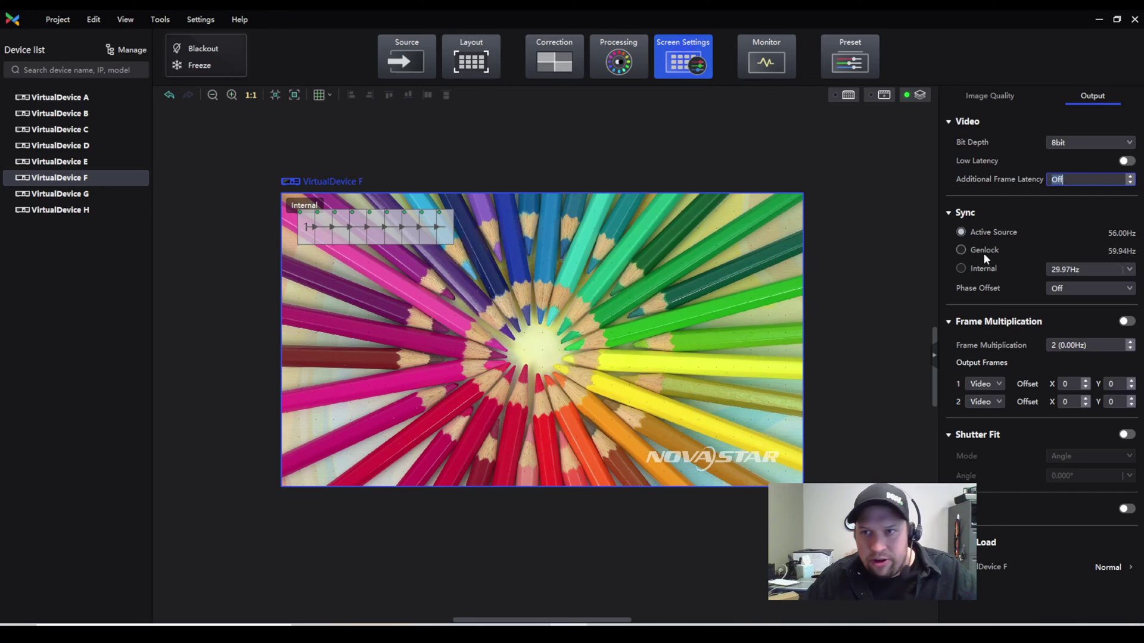
Leave frame latency at Off and set the internal sync rate to 47.95Hz
left_click(963, 238)
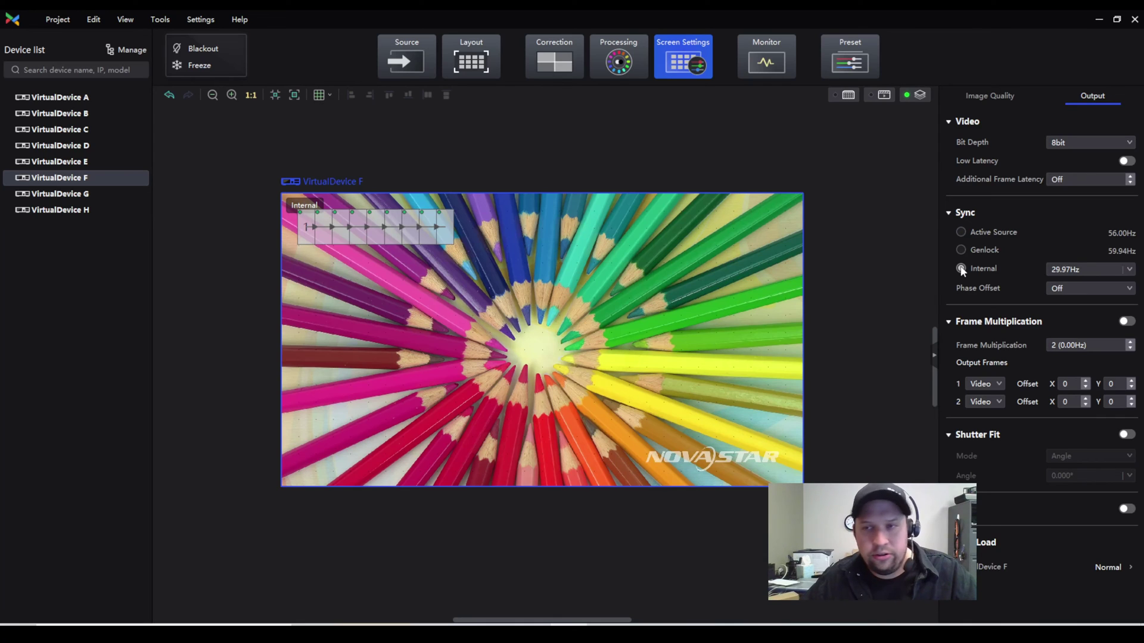
left_click(1128, 271)
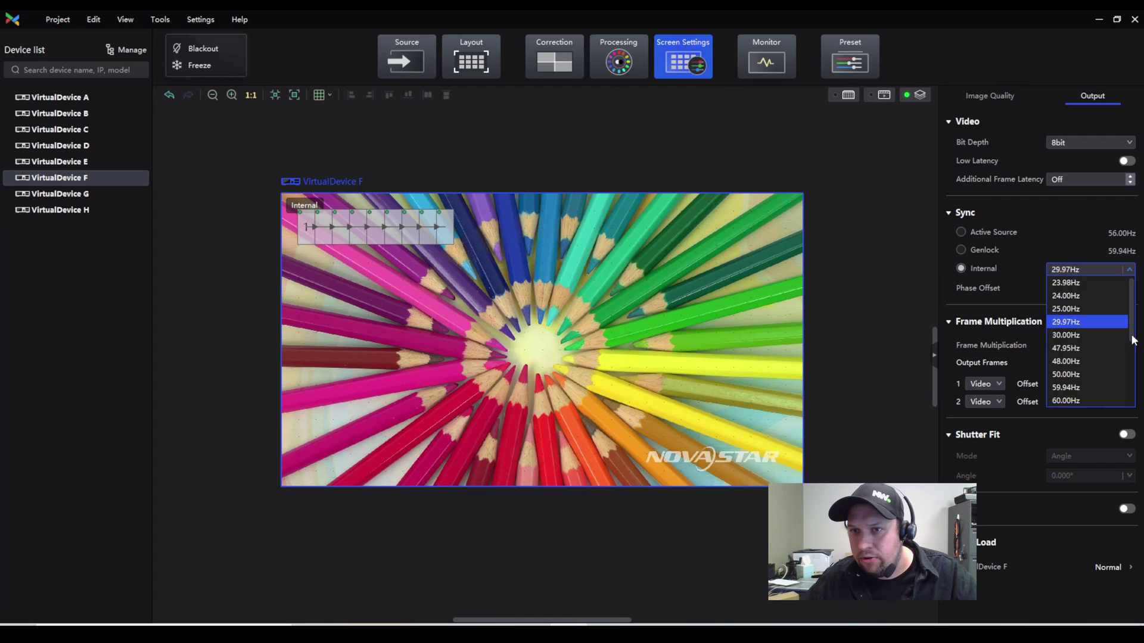
scroll(1135, 358, "down", 1)
scroll(1134, 358, "up", 3)
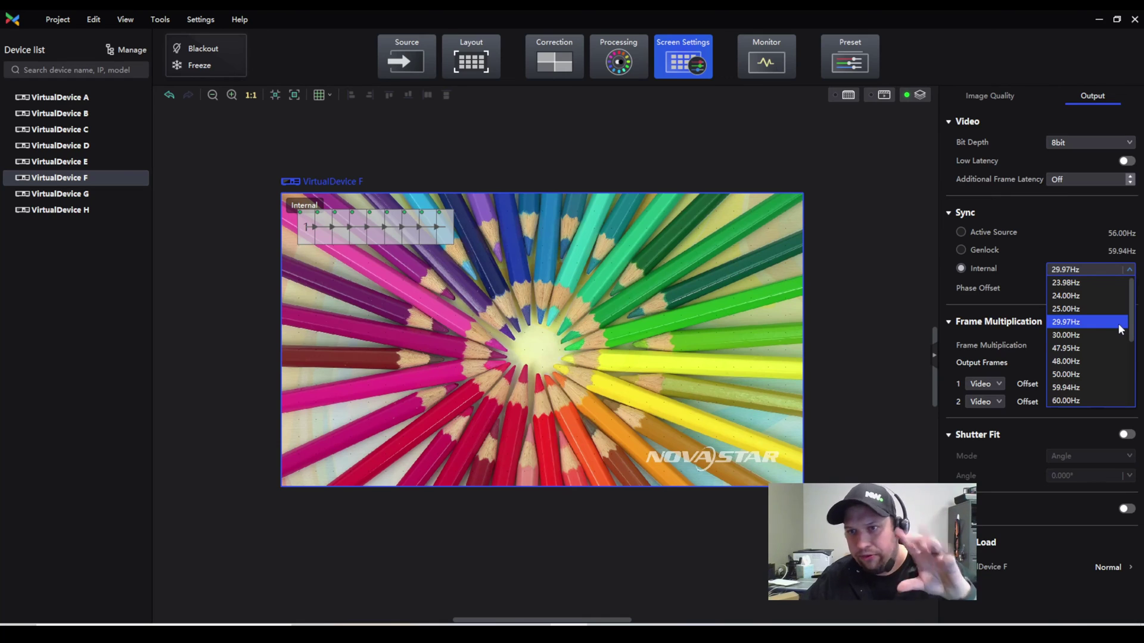
left_click(1109, 348)
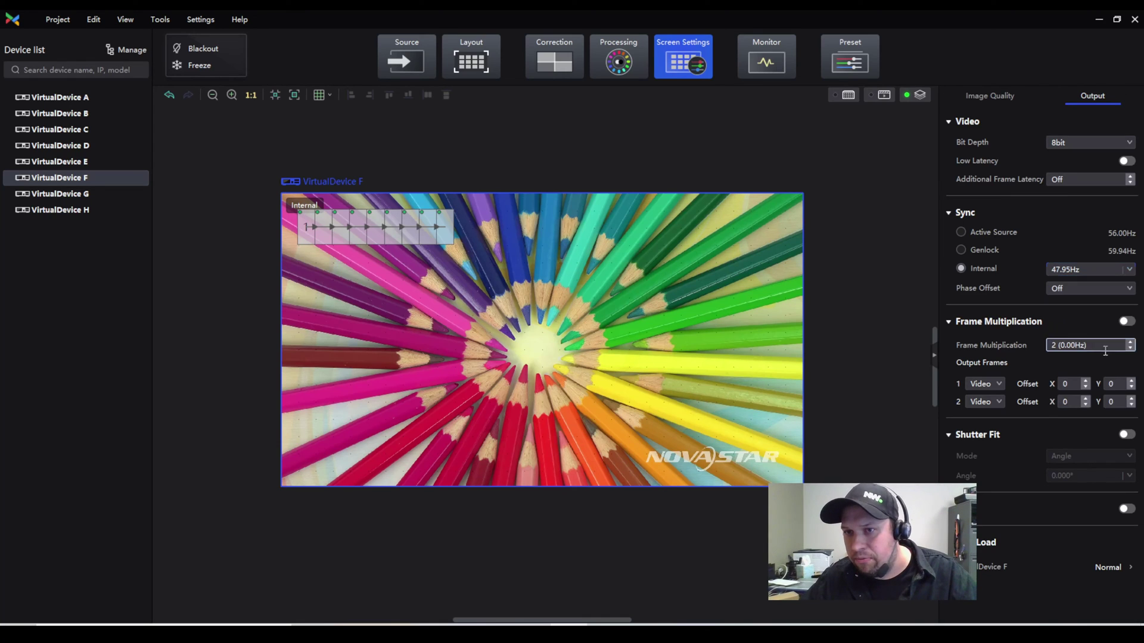
Sync output to Active Source with Absolute phase offset, after trying Angle and Fraction, and enable Shutter Fit
left_click(960, 232)
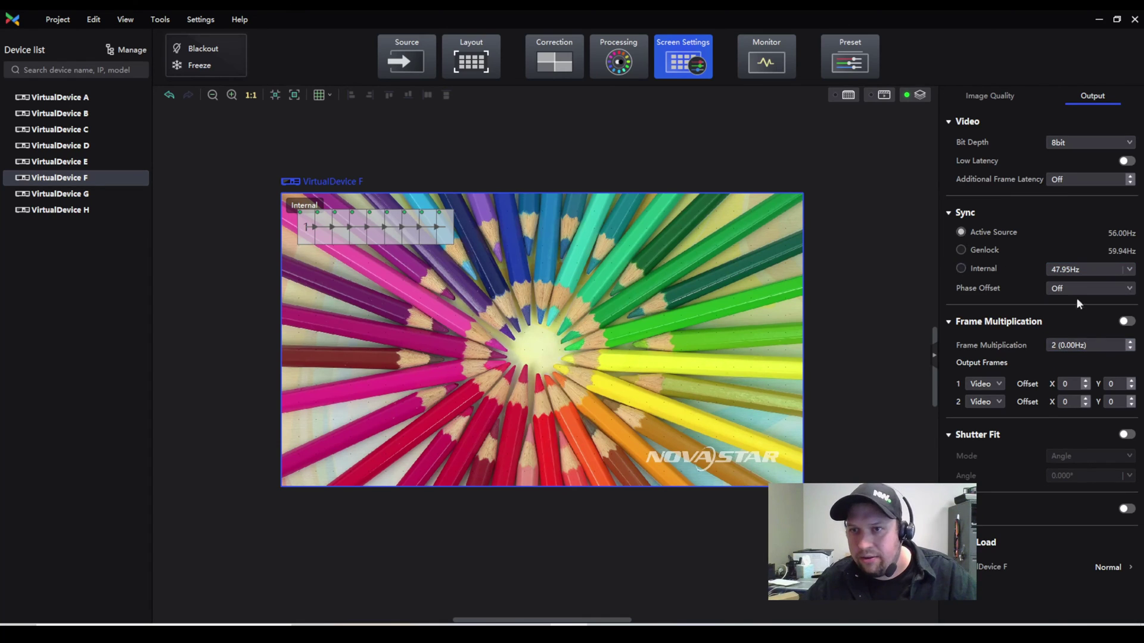
left_click(1084, 290)
left_click(1081, 314)
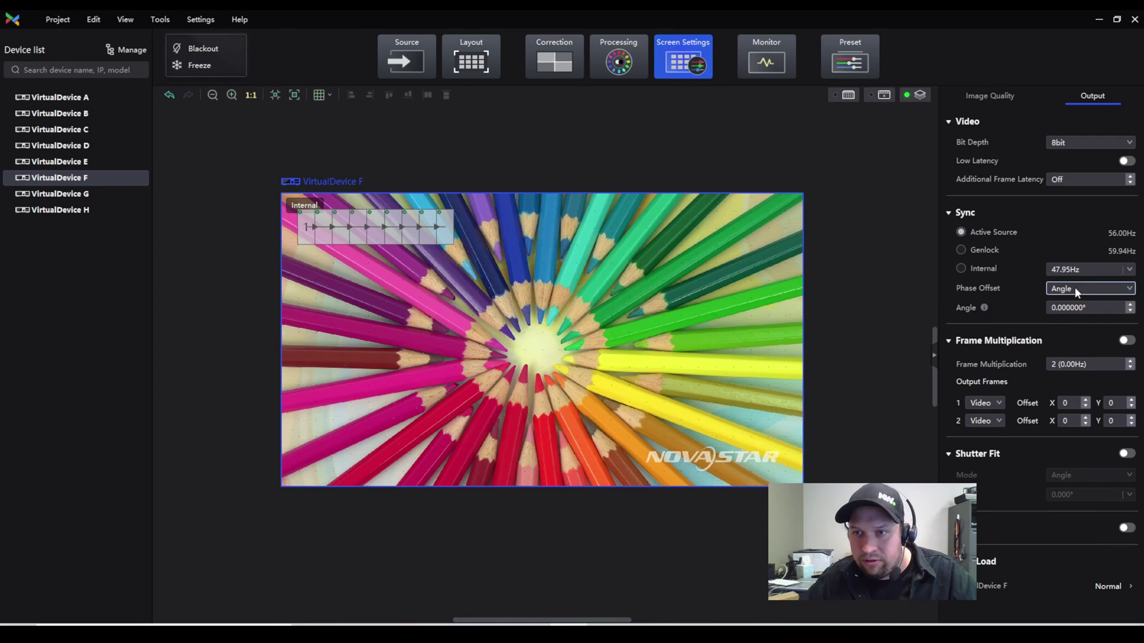
left_click(1075, 287)
left_click(1085, 328)
left_click(1084, 289)
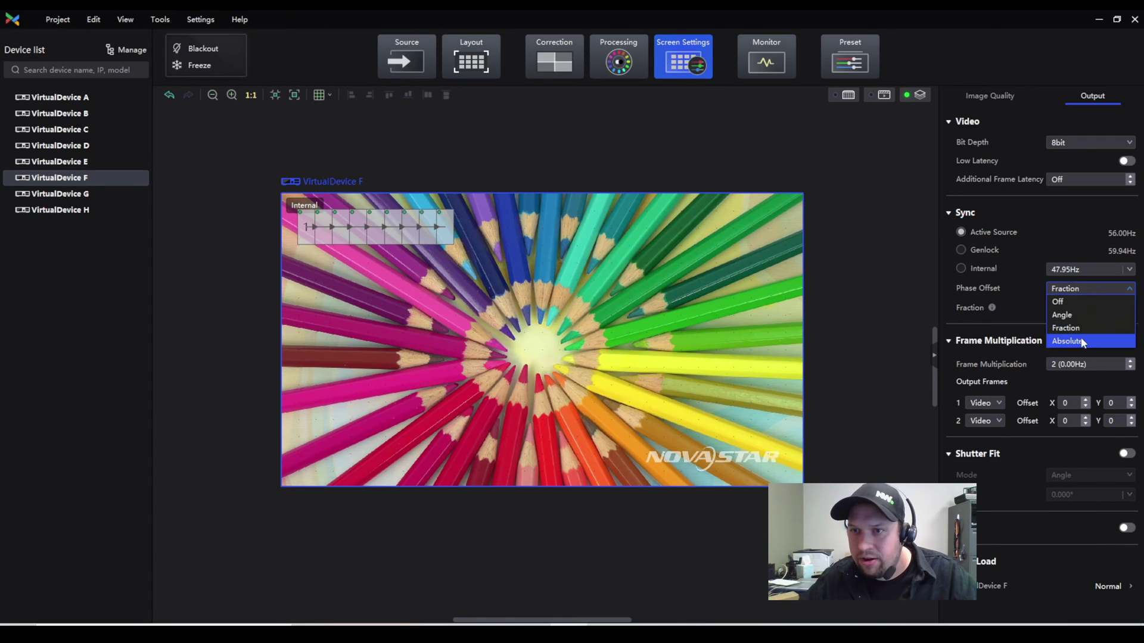
left_click(1081, 341)
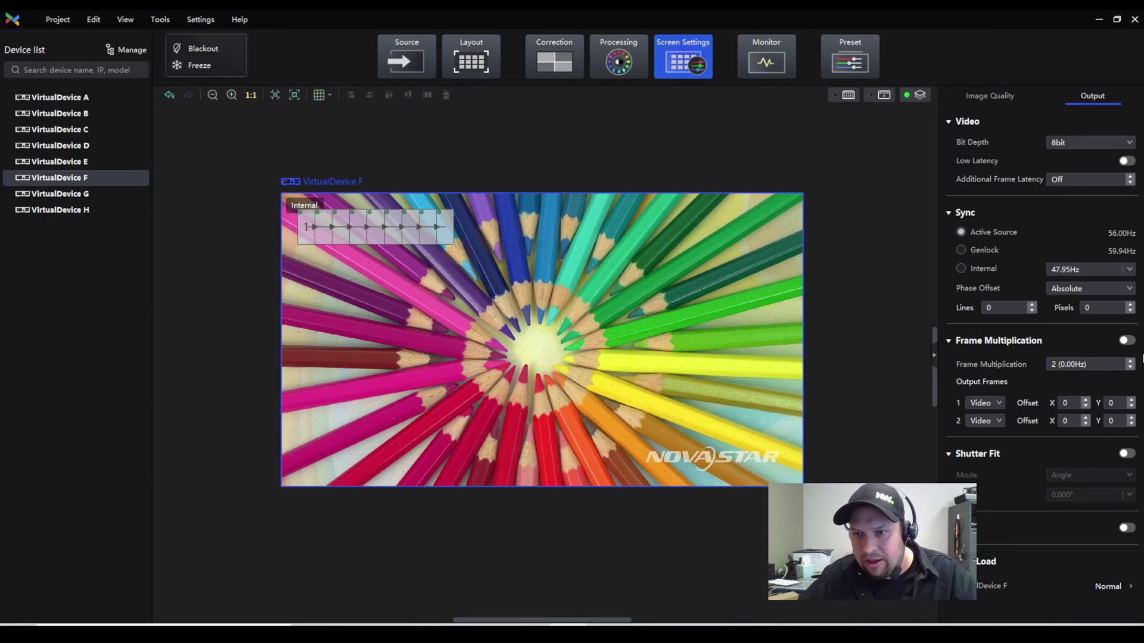
left_click(1126, 454)
left_click(1108, 477)
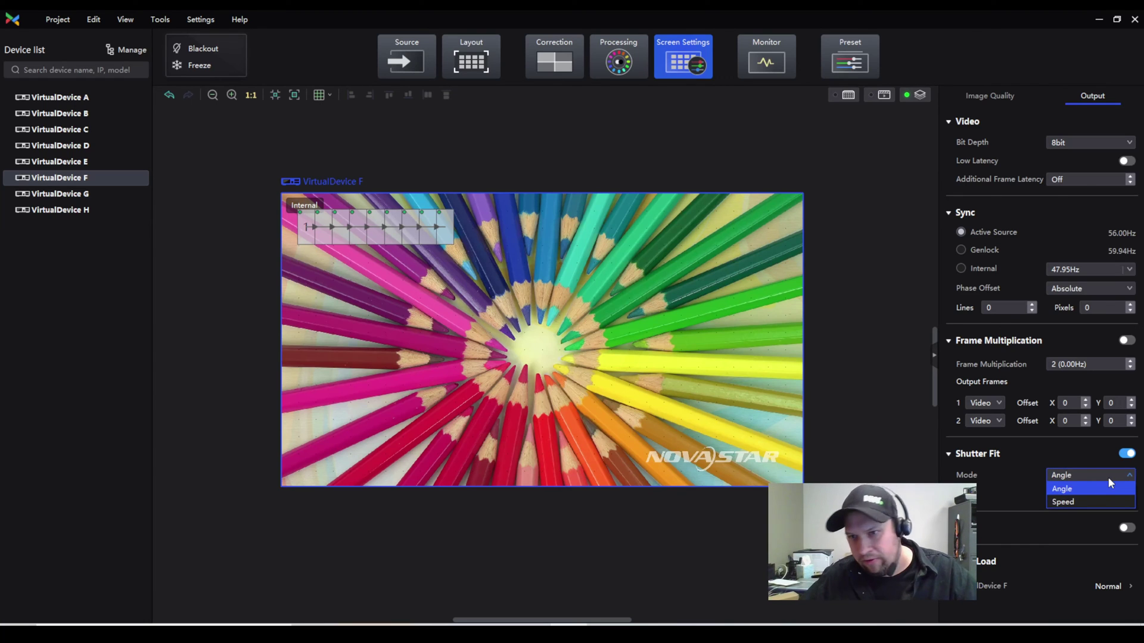
Keep Shutter Fit mode at Angle with 0.000°, then switch Shutter Fit back off
left_click(1108, 484)
left_click(1124, 496)
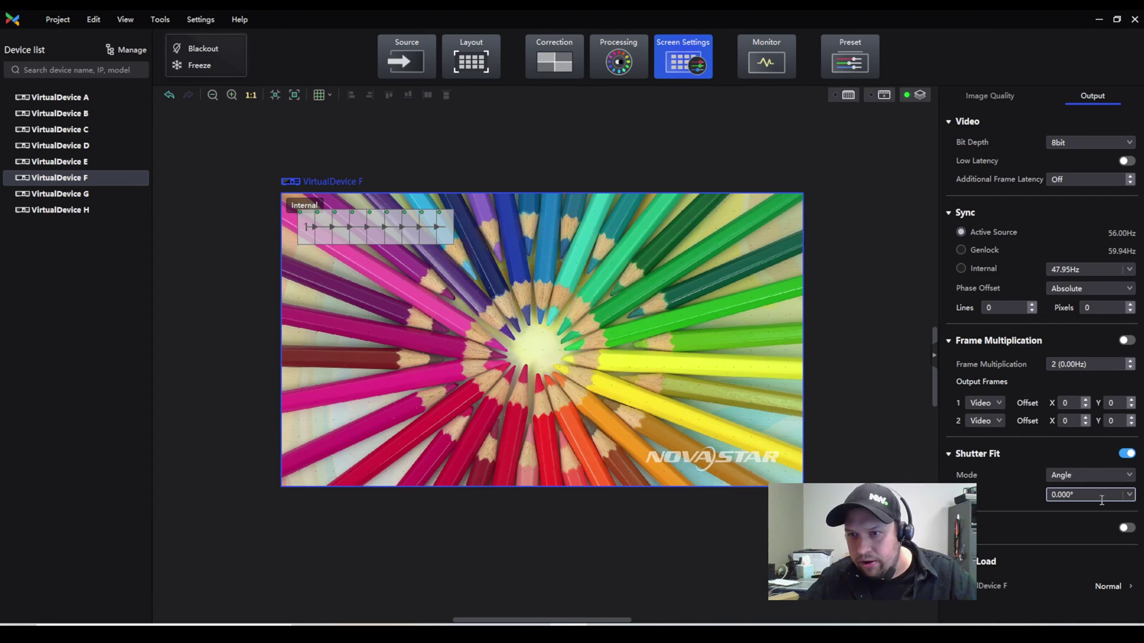
left_click(1124, 496)
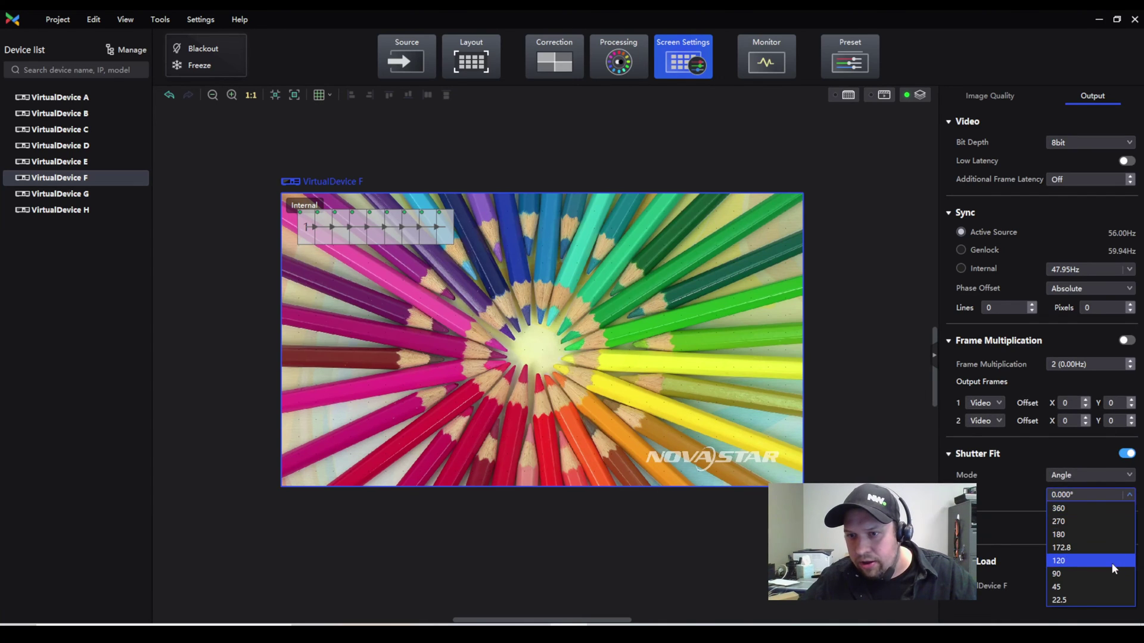
left_click(1066, 452)
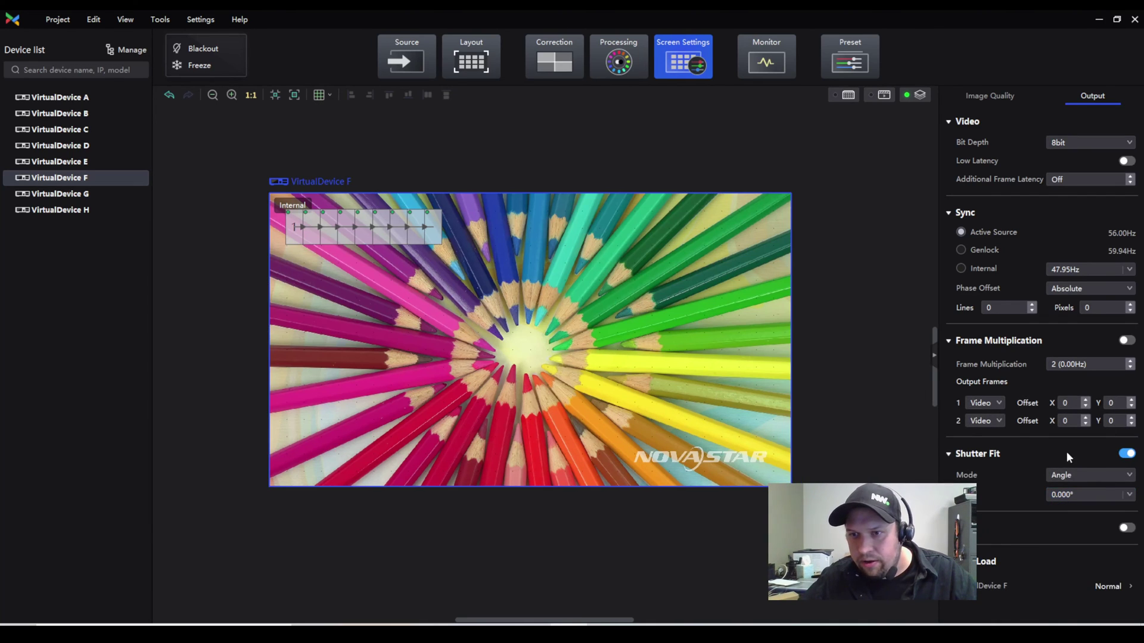
left_click(1126, 453)
Turn on 3D output, which uses the Side-by-Side source format
left_click(1127, 527)
scroll(984, 494, "down", 2)
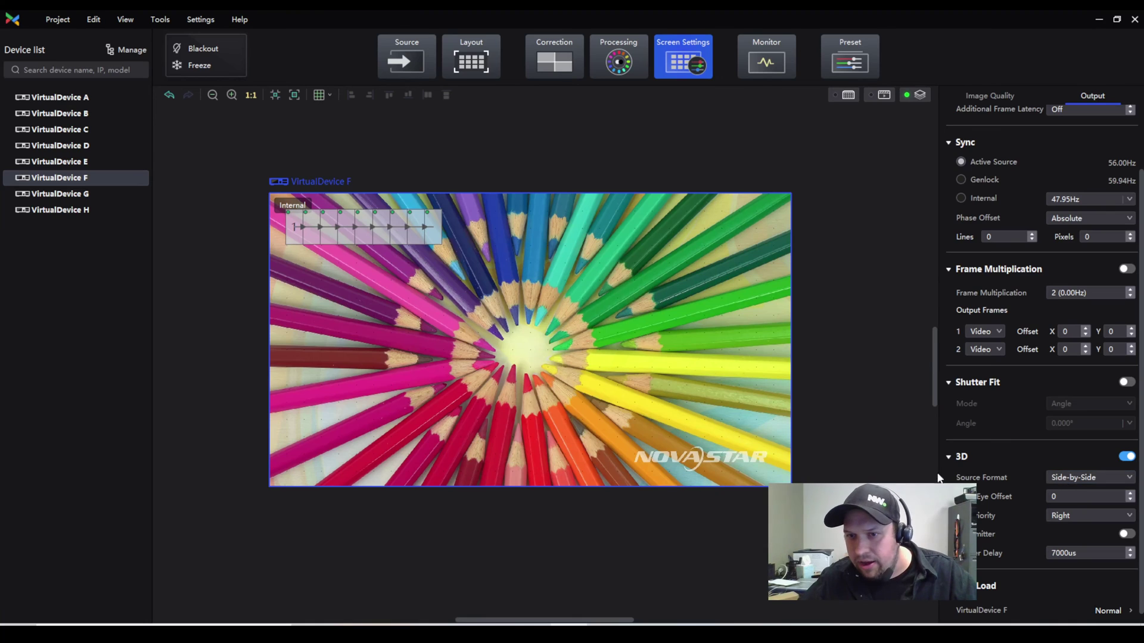
scroll(948, 456, "up", 2)
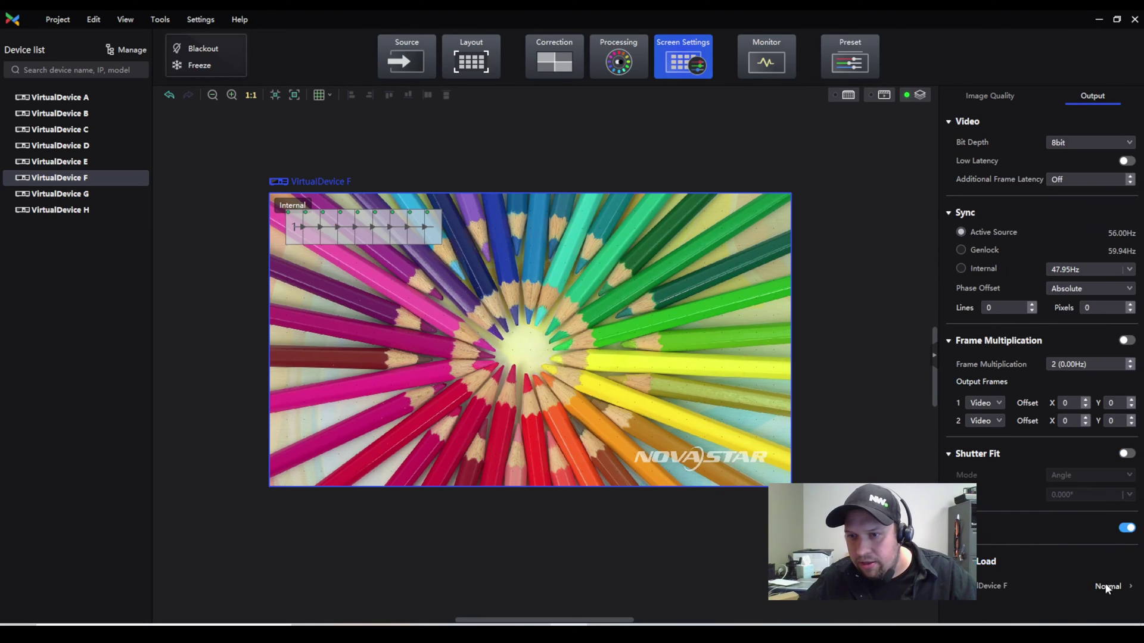
View cabinet monitoring as a temperature colour map, then as good/warning/error health status
left_click(766, 72)
mouse_move(363, 227)
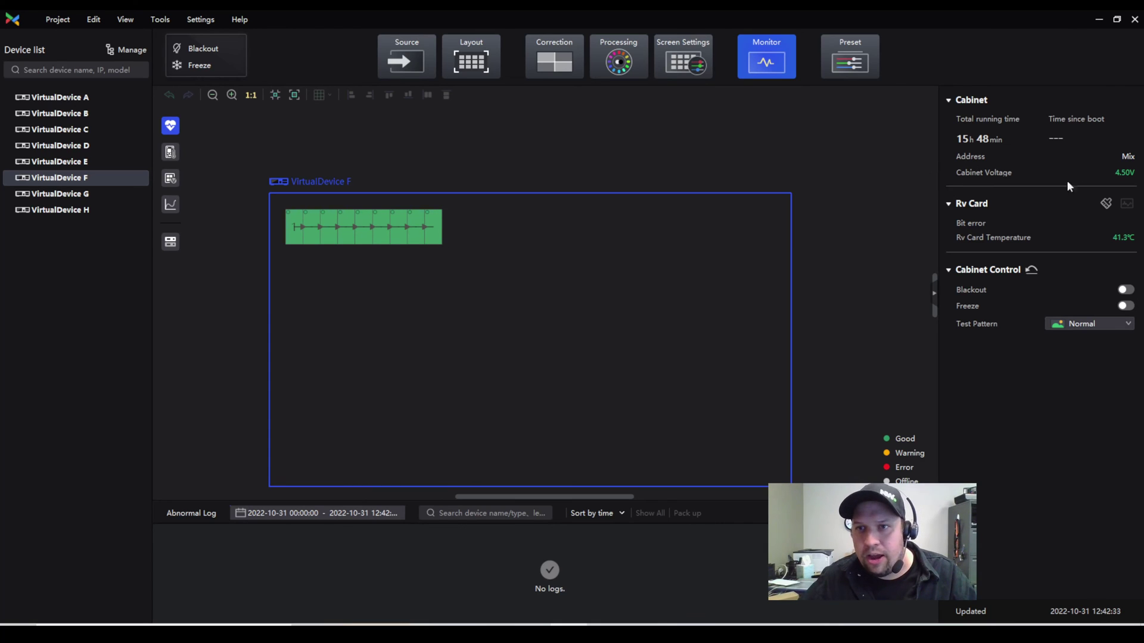
left_click(170, 153)
left_click(169, 179)
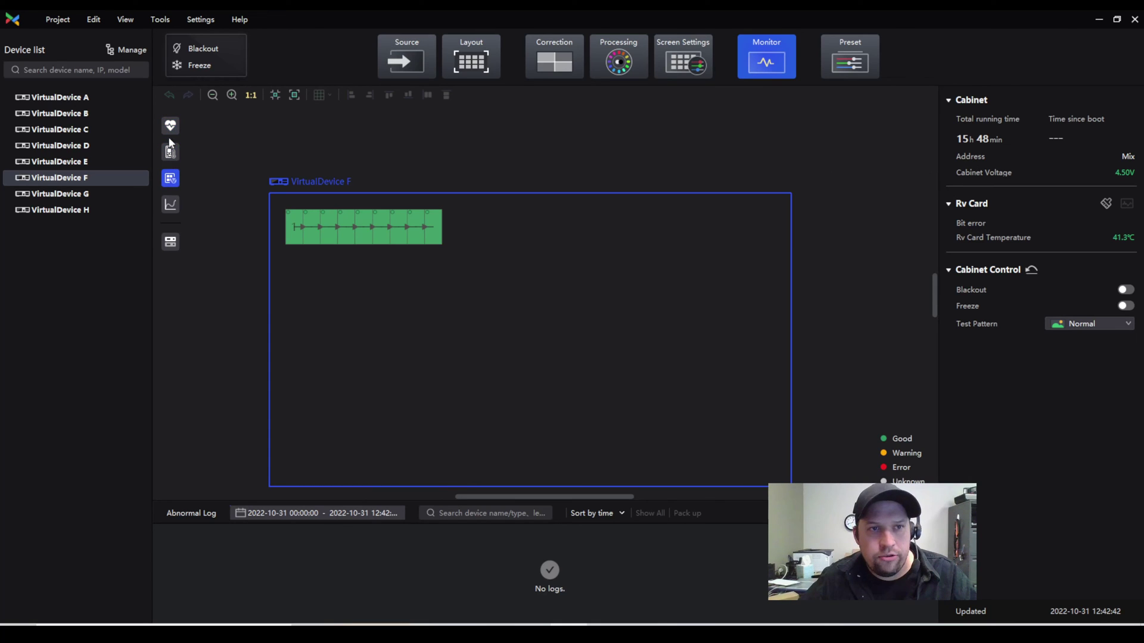
On the Preset page, start a new preset in slot 1, then cancel without saving
left_click(835, 45)
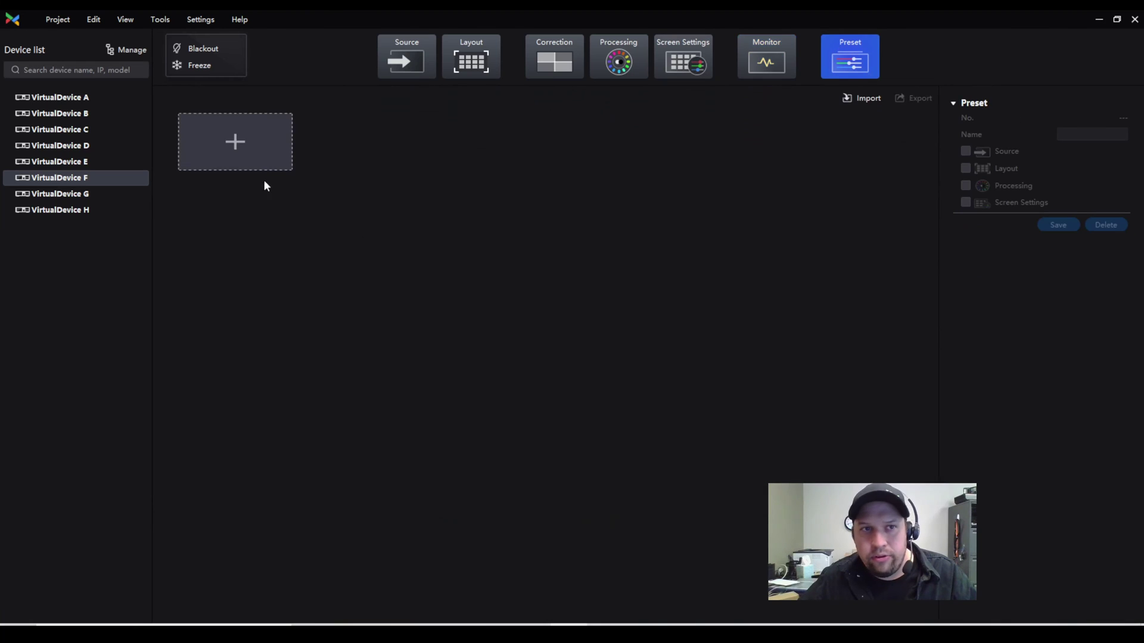
left_click(235, 147)
scroll(829, 347, "down", 3)
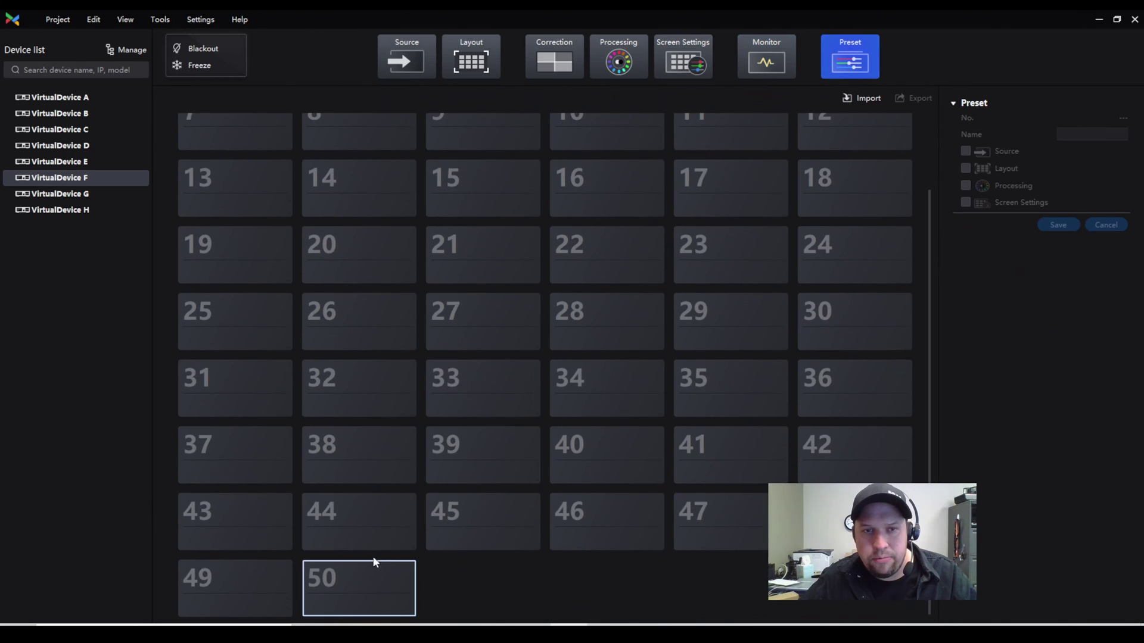
scroll(375, 562, "up", 3)
left_click(241, 162)
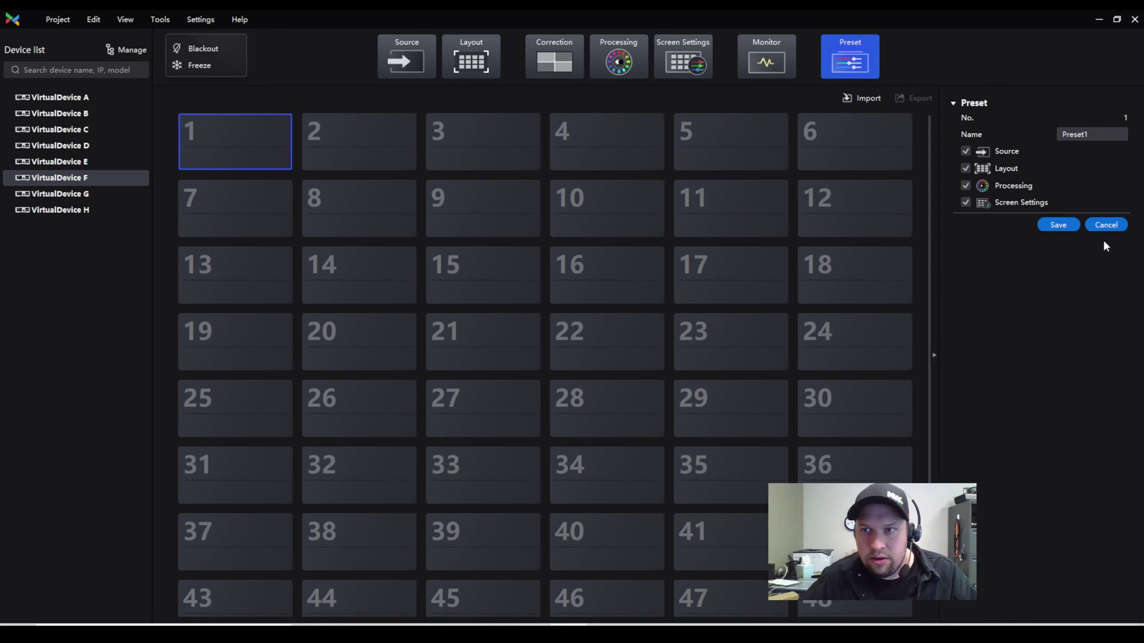
left_click(1102, 225)
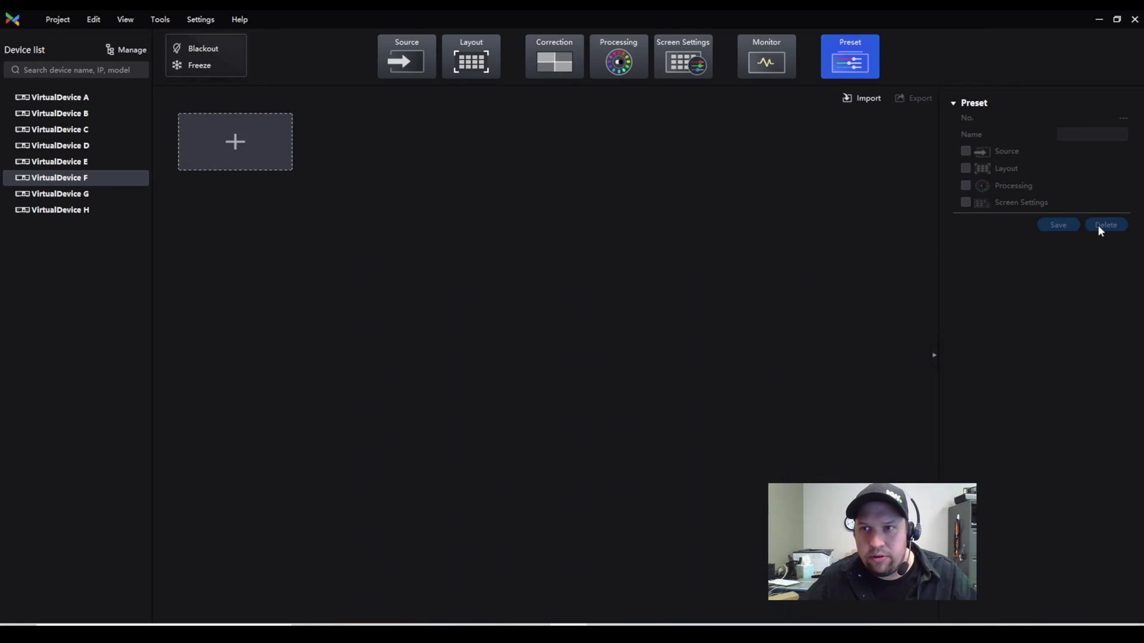
Switch VirtualDevice F's working mode to All-In-One Controller
left_click(423, 56)
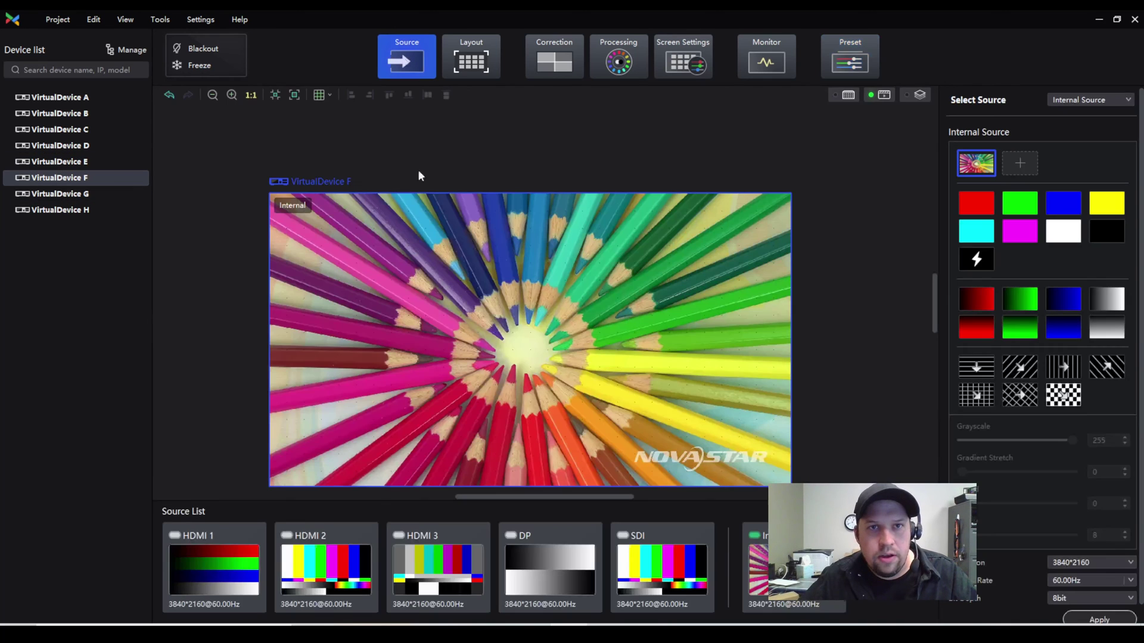
right_click(71, 182)
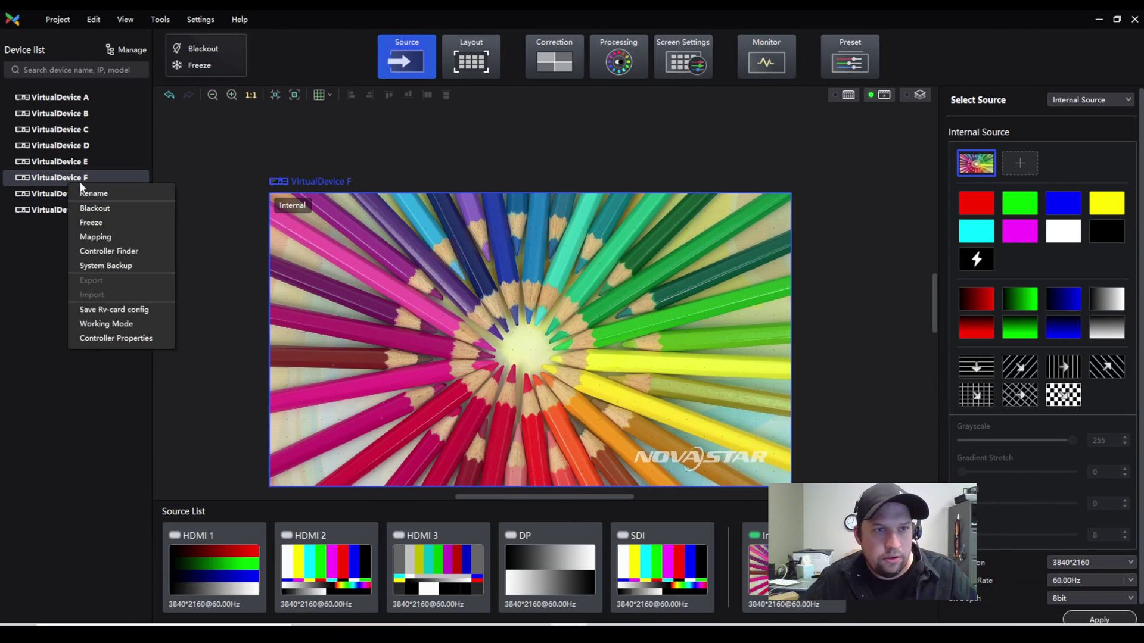
left_click(117, 323)
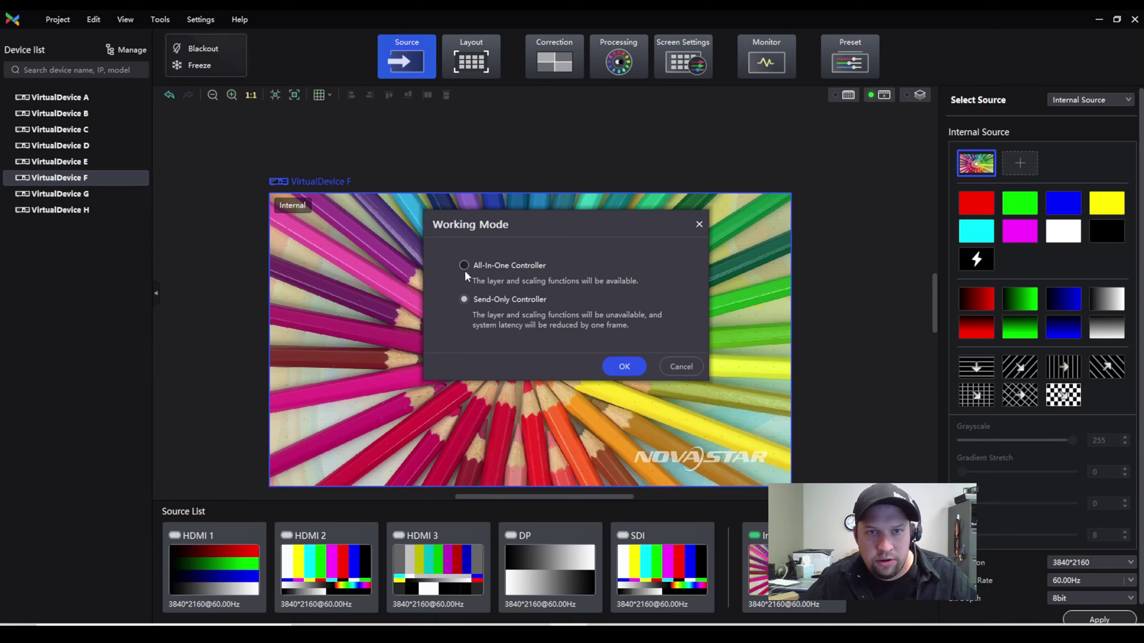
left_click(613, 369)
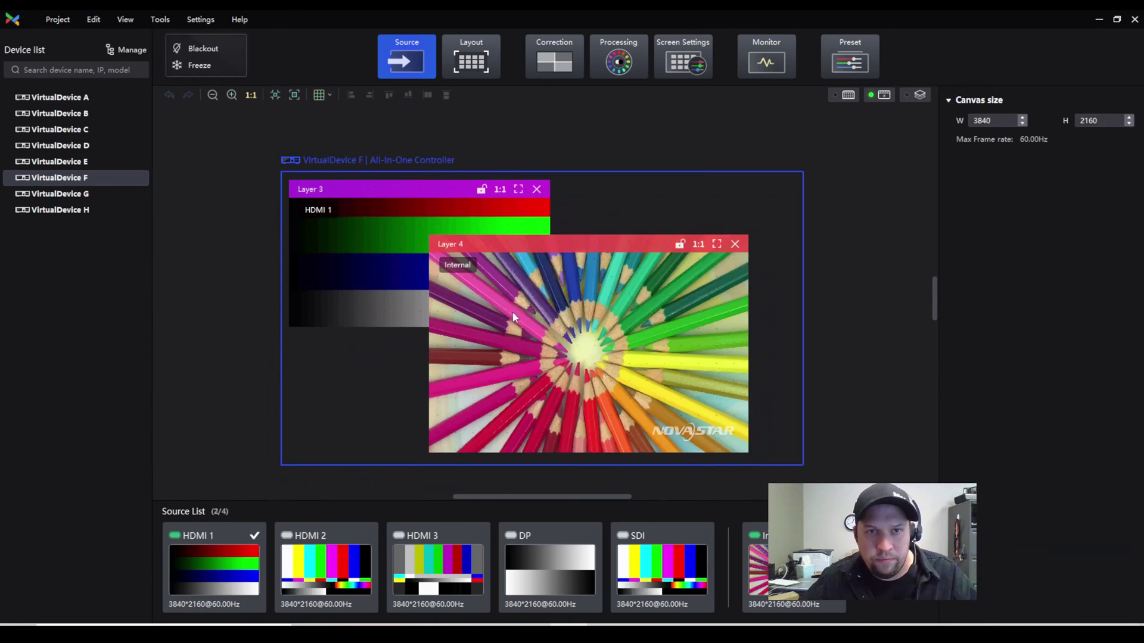
Reposition Layers 3 and 4 on the canvas and delete Layer 3
left_click_drag(512, 312, 570, 288)
left_click_drag(383, 227, 364, 243)
key("Delete")
left_click_drag(648, 324, 454, 289)
Delete Layer 4 and set the canvas size to 2200 × 1440
key("Delete")
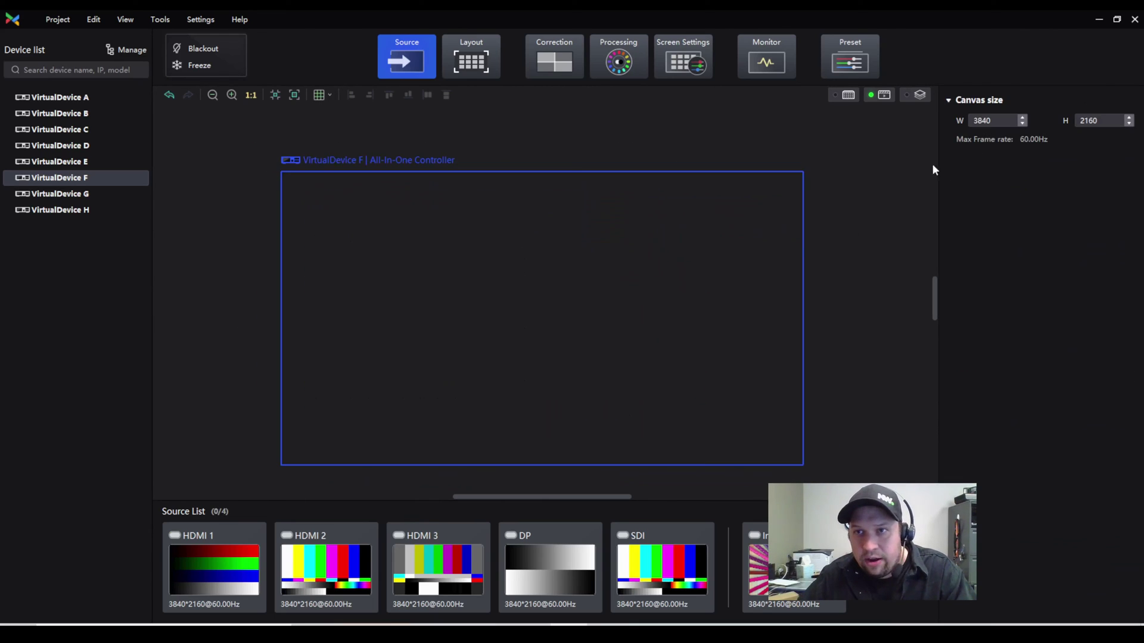
double_click(990, 120)
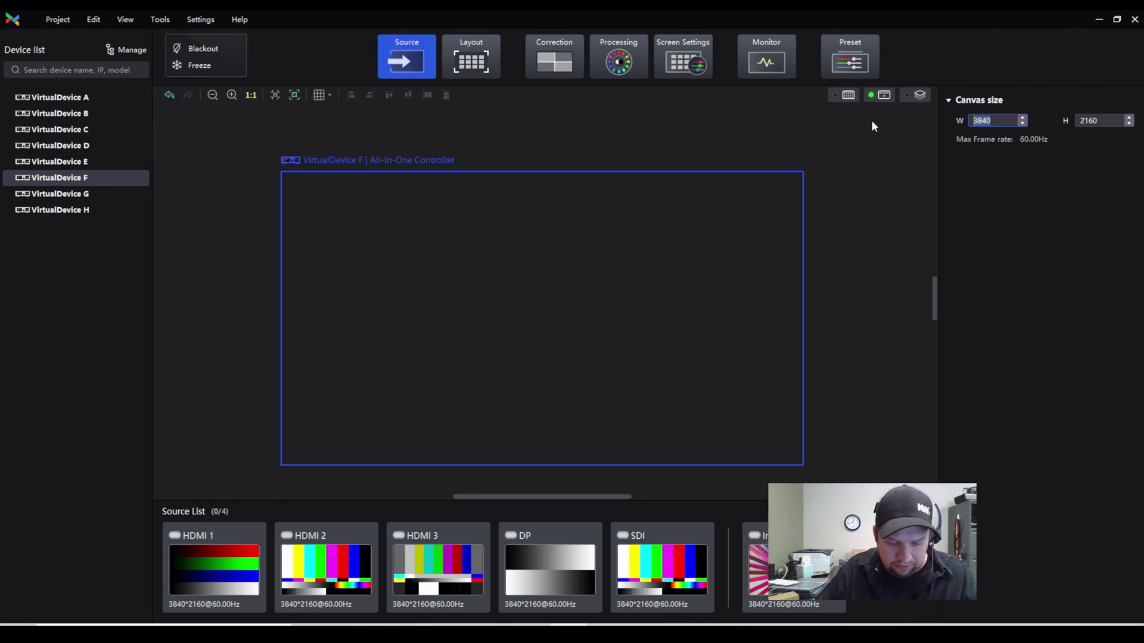
type("2200")
key("Tab")
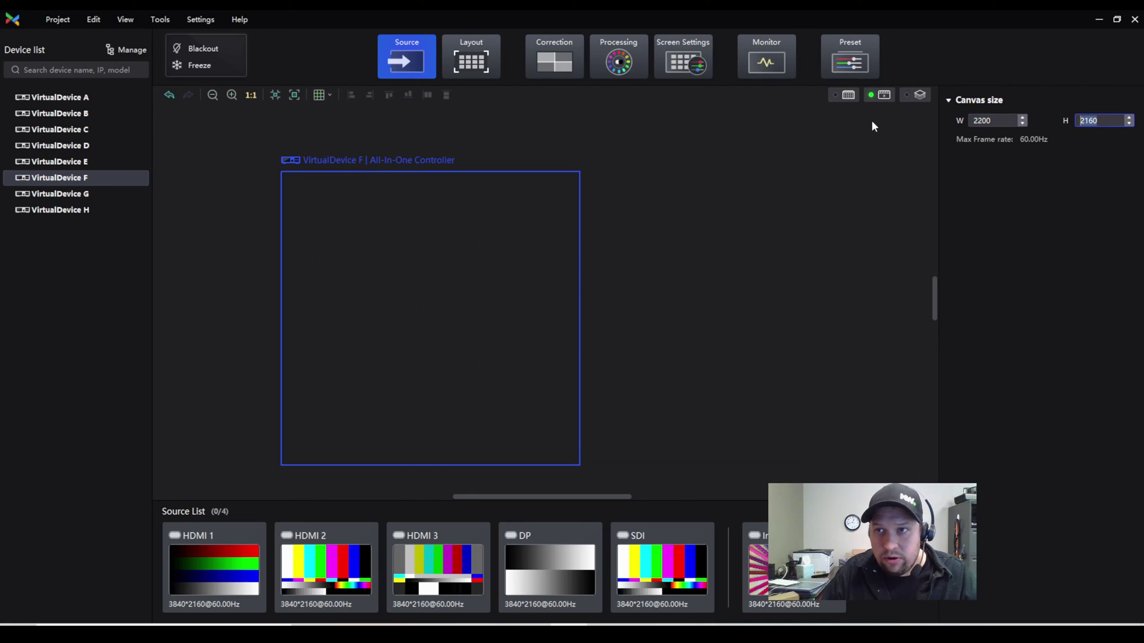
type("1440")
left_click(872, 122)
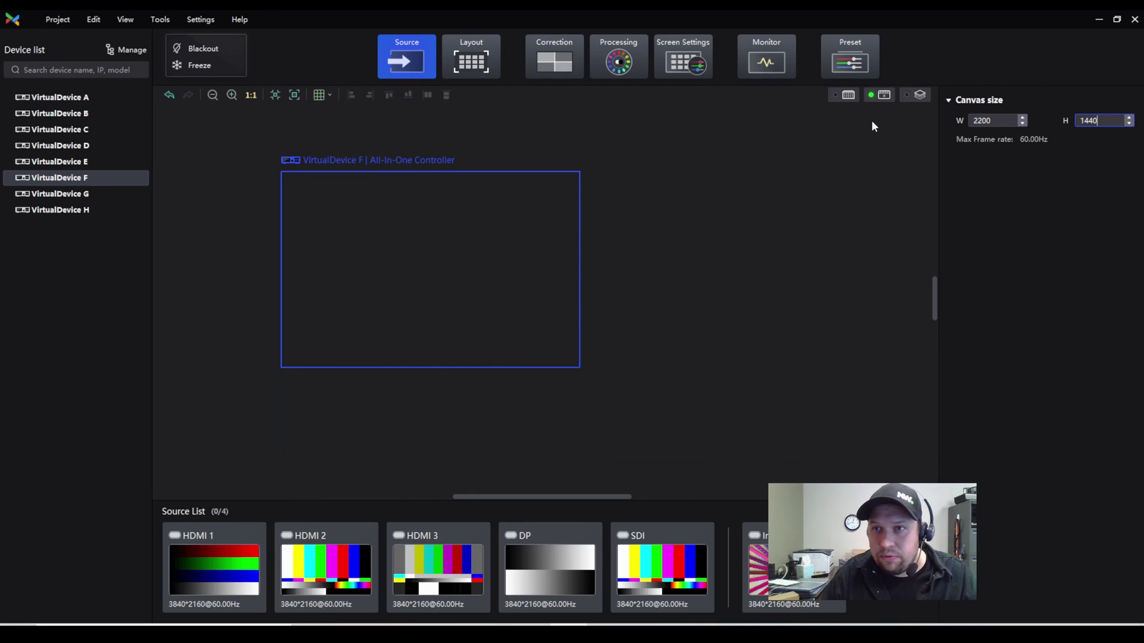
Try wider canvas widths of 8192 and then 12500
double_click(992, 121)
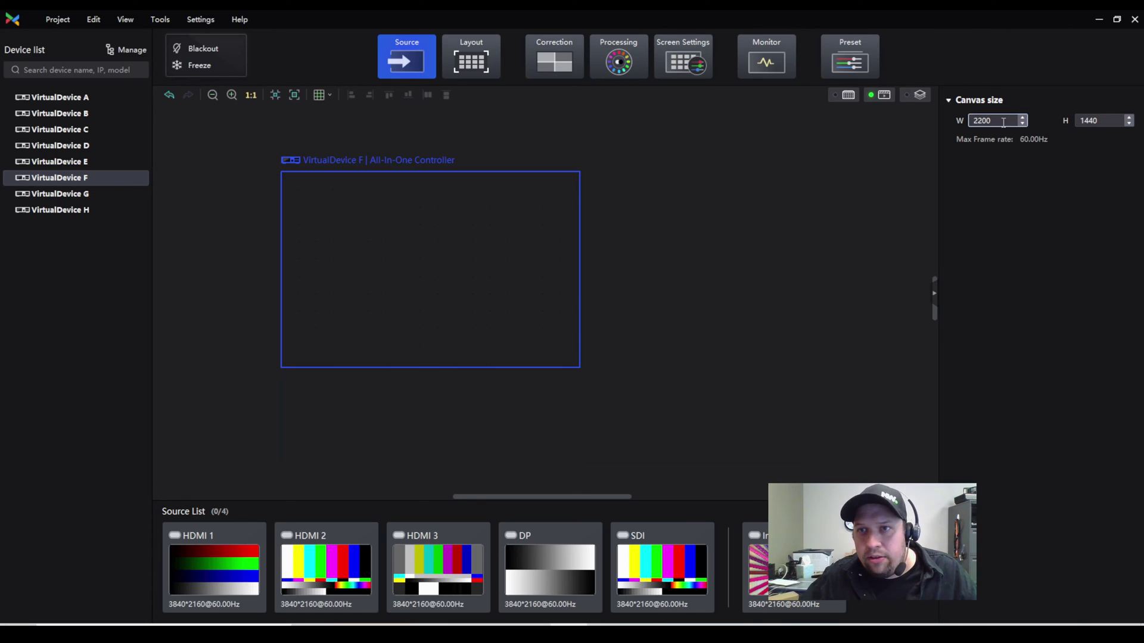
type("8192")
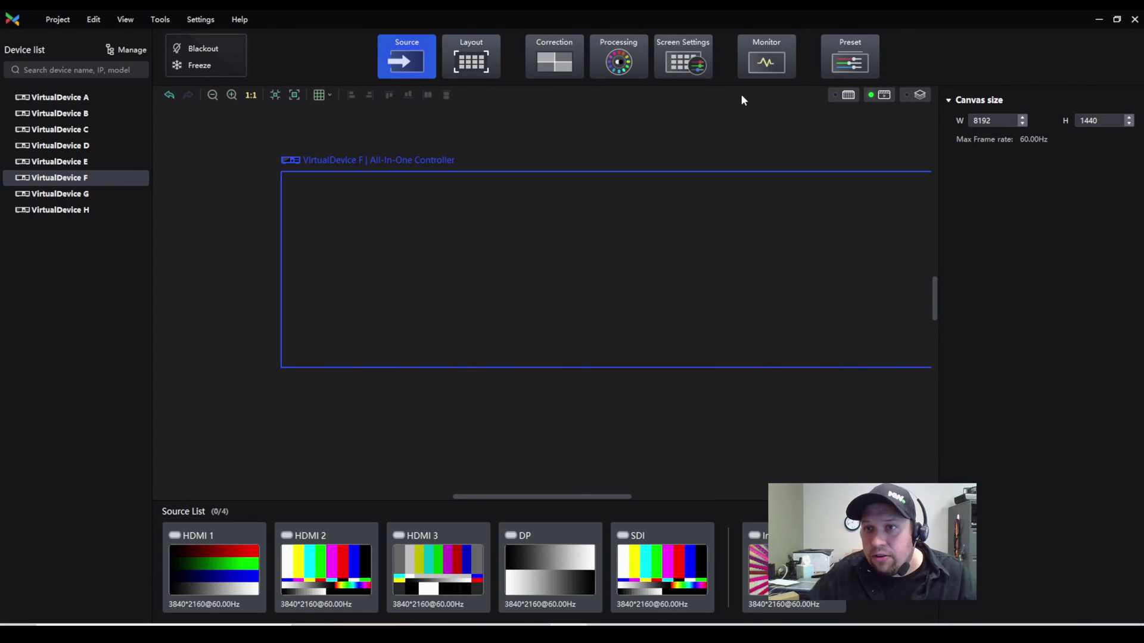
double_click(992, 121)
type("1")
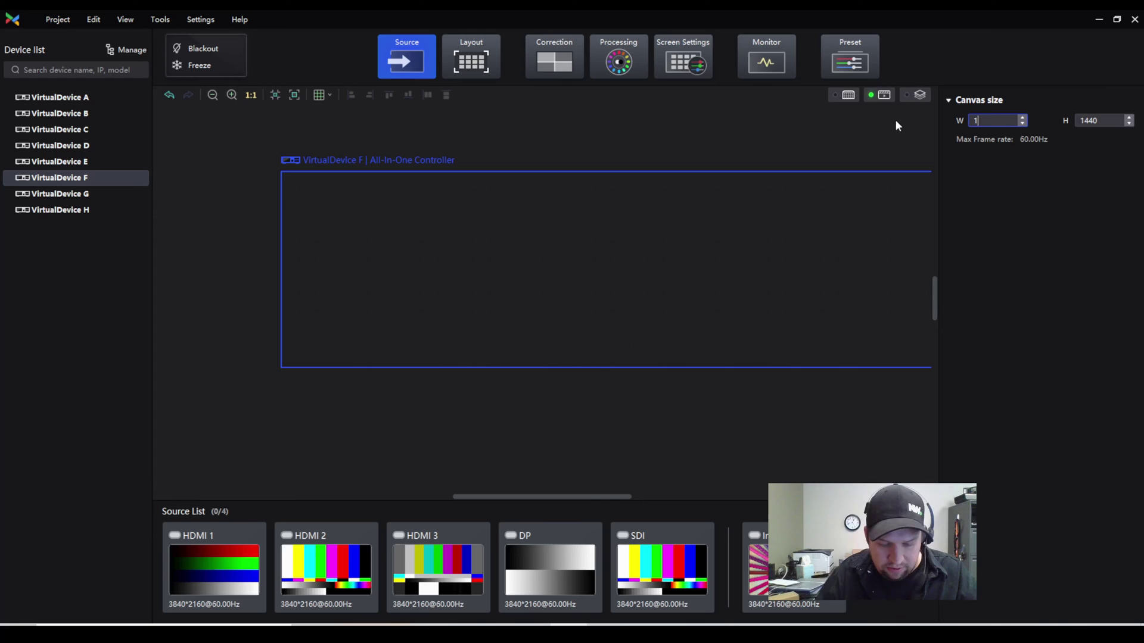
type("2500")
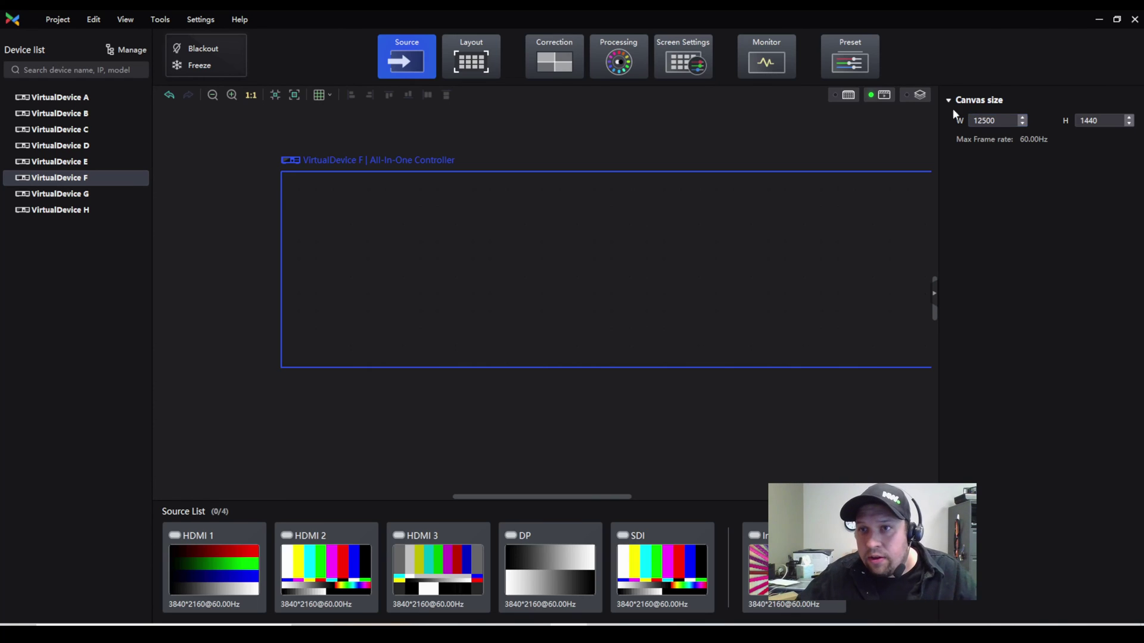
left_click(1129, 123)
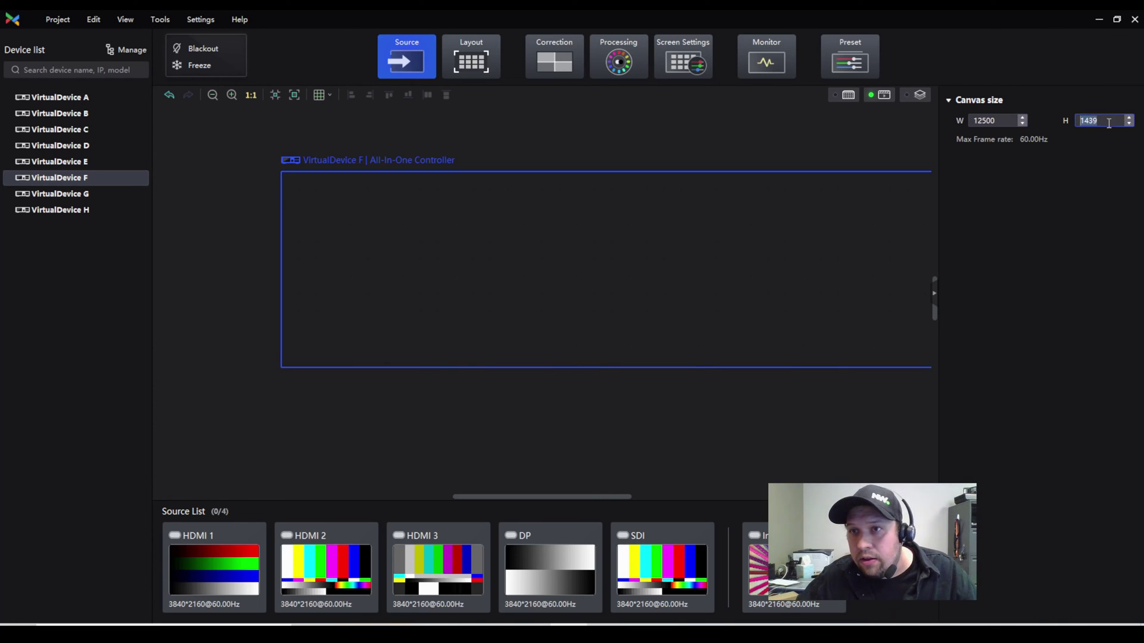
type("24")
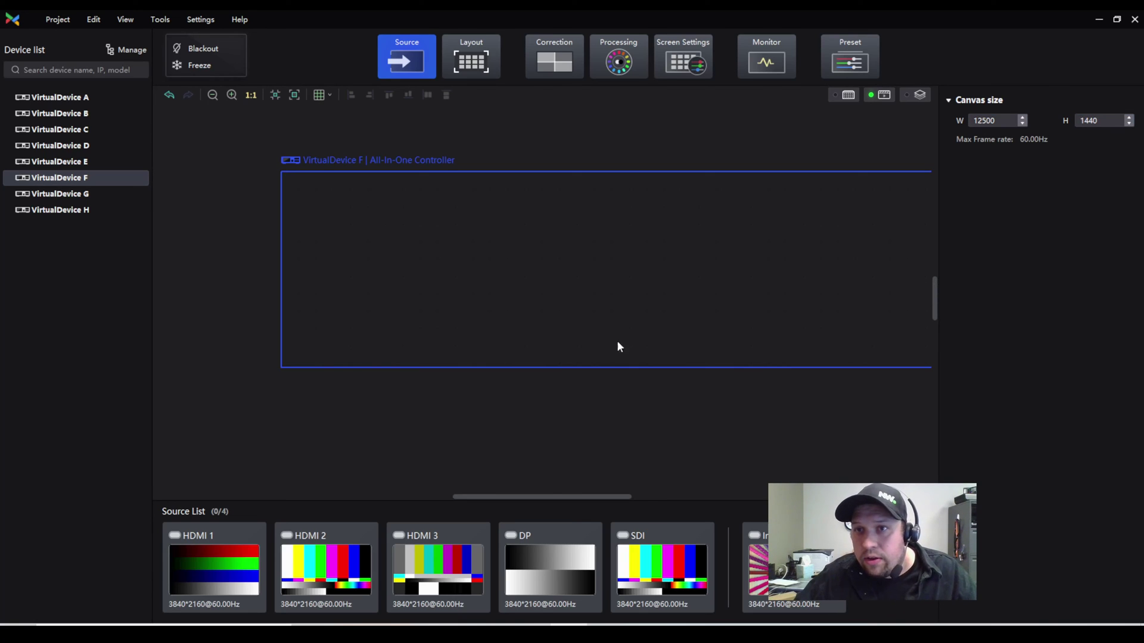
scroll(617, 343, "down", 2)
scroll(602, 366, "up", 2)
left_click_drag(581, 497, 584, 462)
Set the canvas back to 3840 × 2160
double_click(1007, 121)
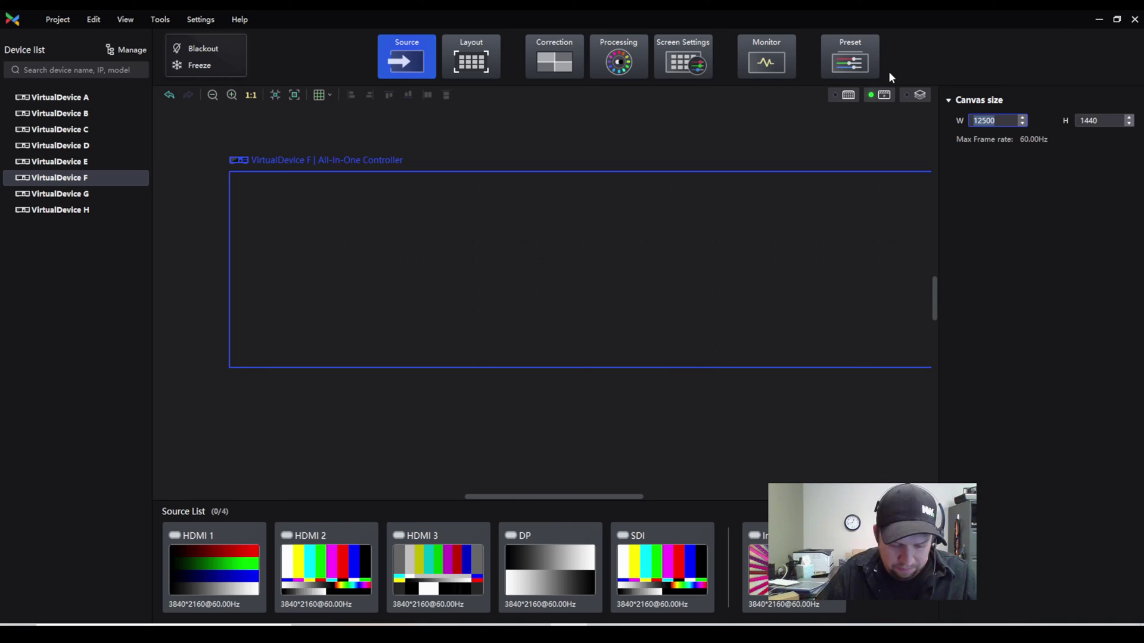
type("3840")
key("Tab")
type("2")
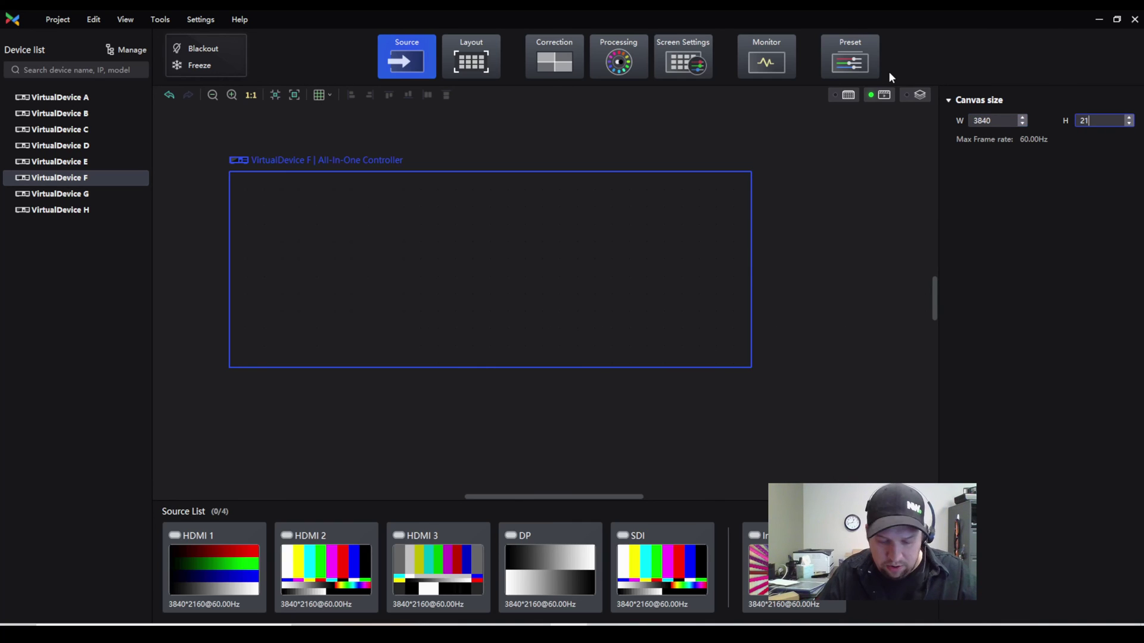
key("Return")
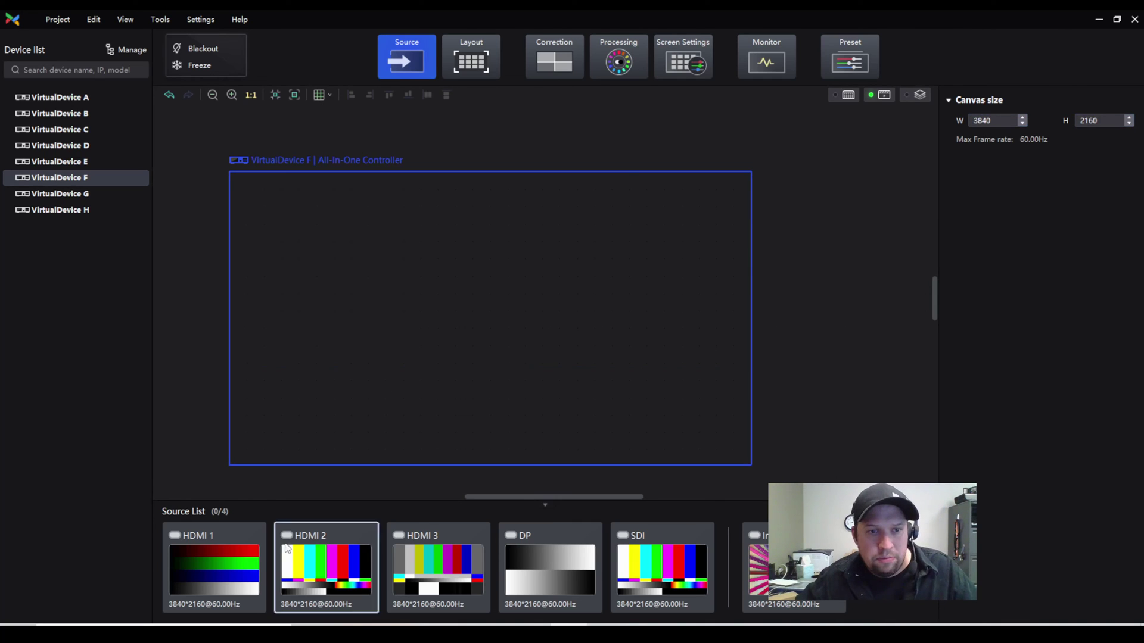
double_click(175, 551)
left_click_drag(350, 207, 479, 290)
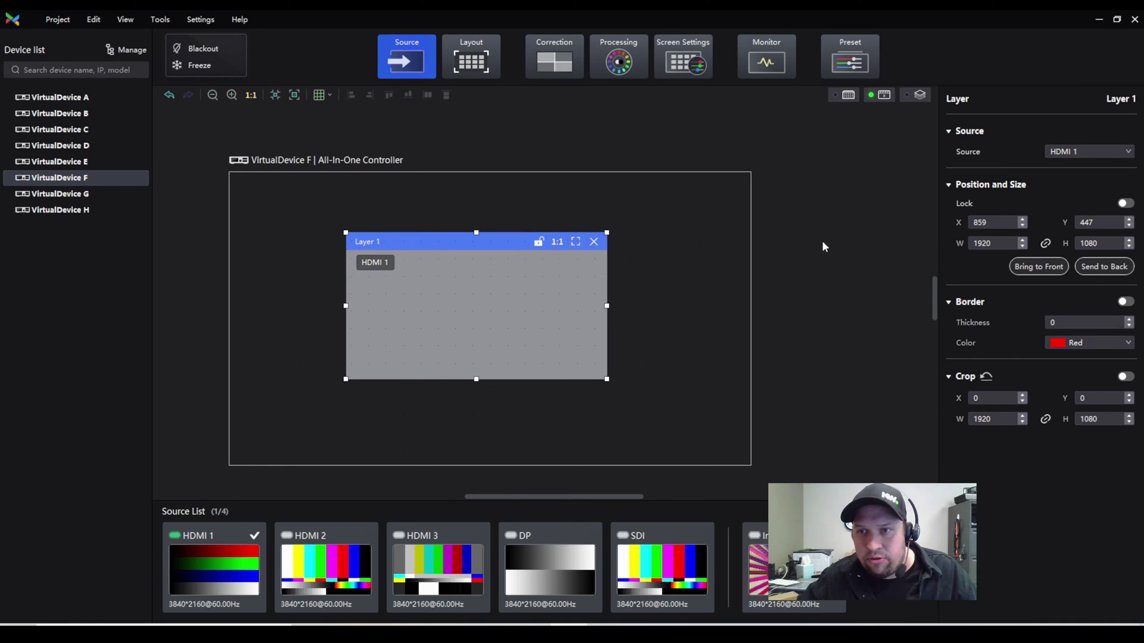
left_click(1126, 301)
left_click(1129, 320)
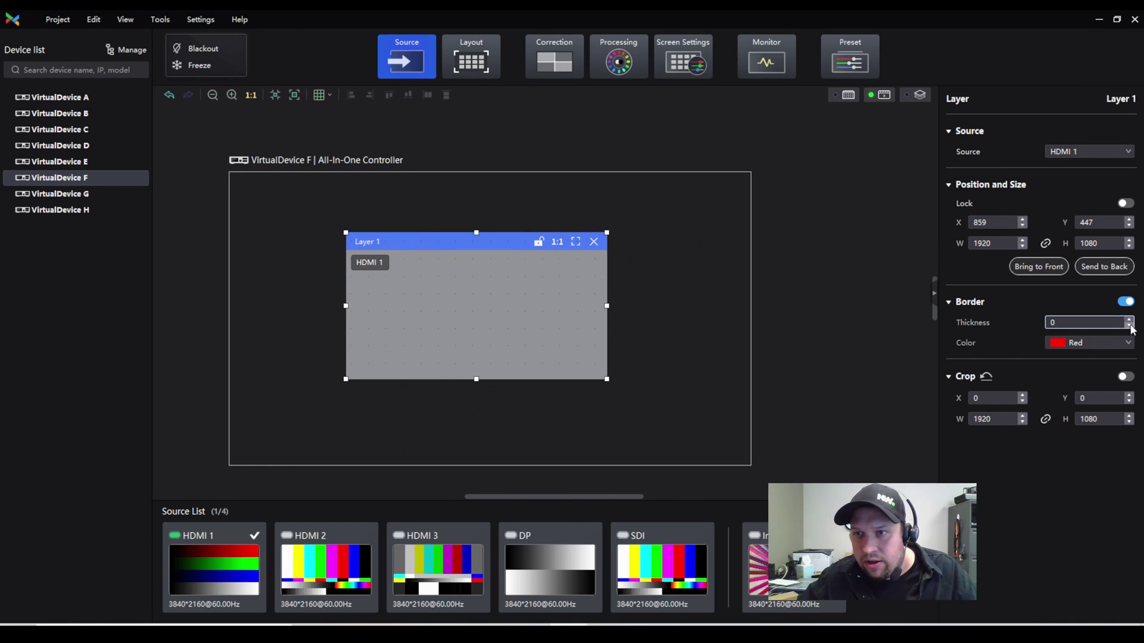
left_click(1129, 320)
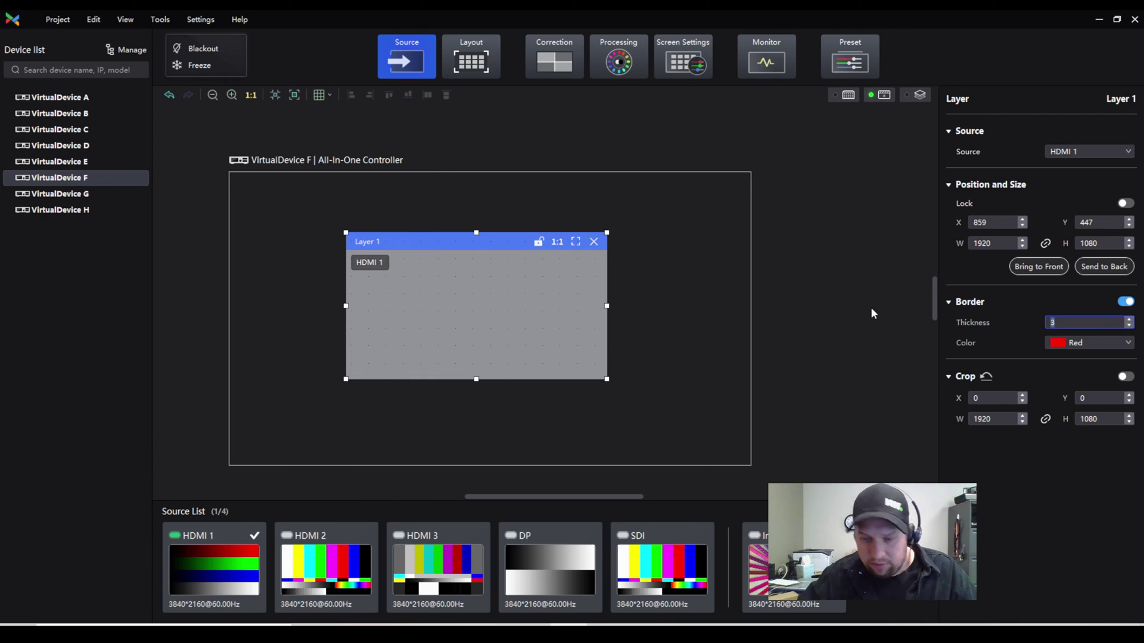
type("10")
key("Return")
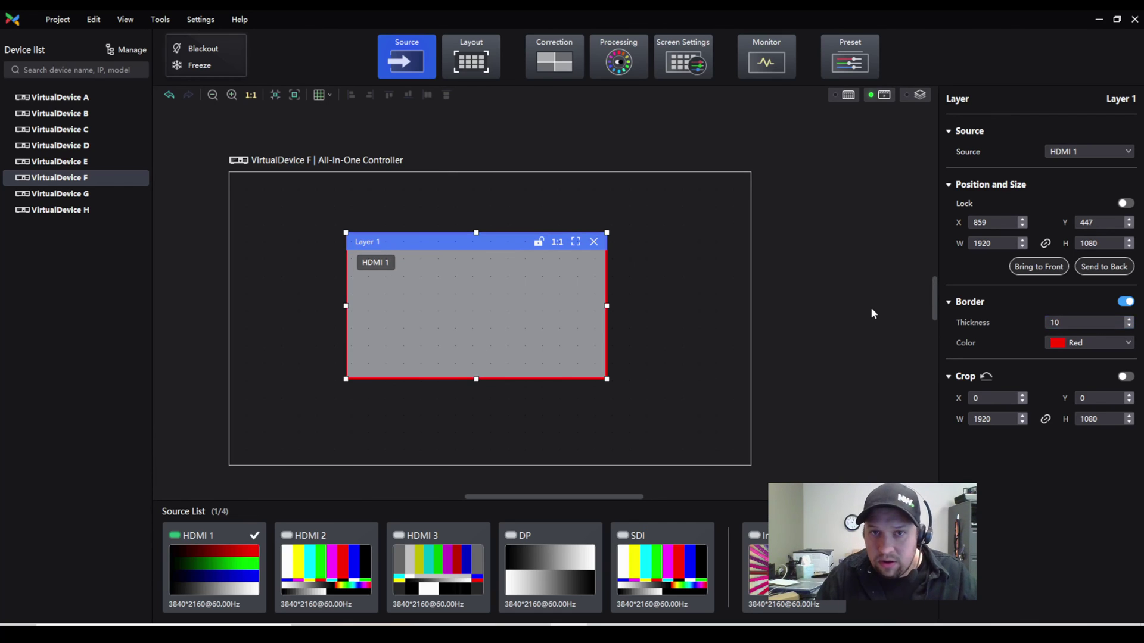
left_click(1093, 343)
left_click(1075, 435)
left_click_drag(408, 300, 294, 242)
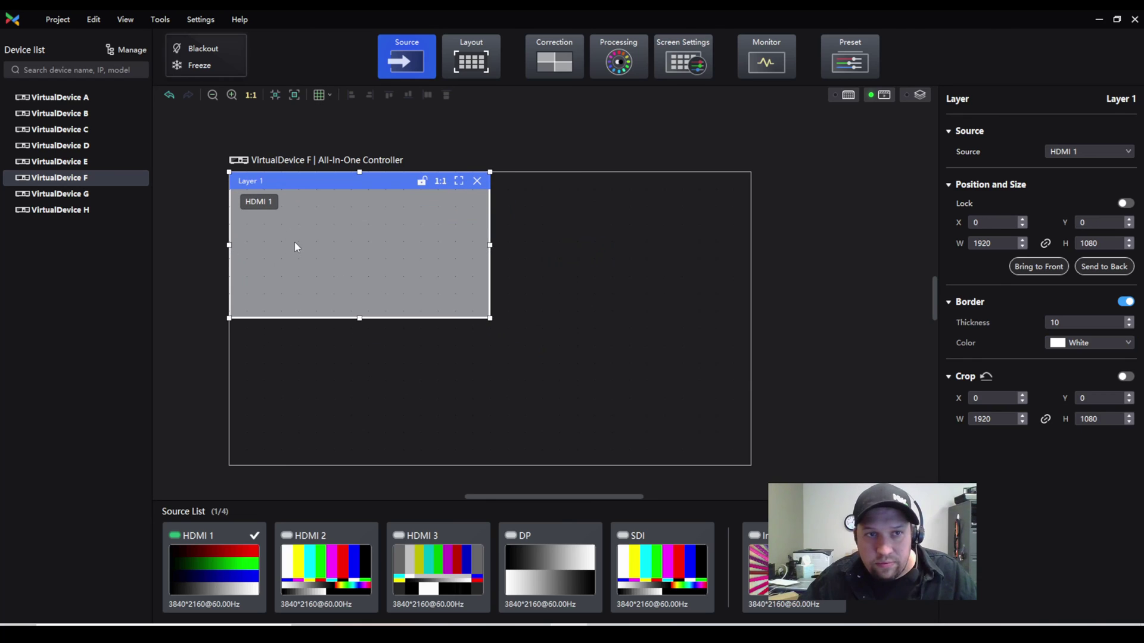
left_click(1125, 376)
left_click(1010, 397)
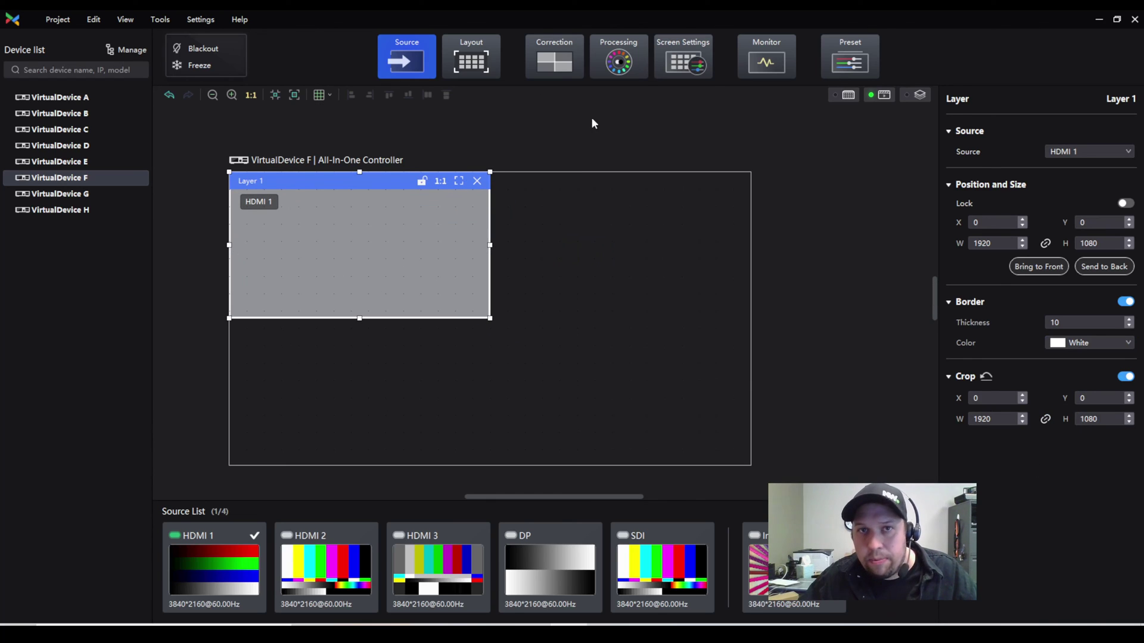
mouse_move(387, 195)
left_mouse_down()
mouse_move(441, 256)
mouse_move(396, 197)
left_mouse_up()
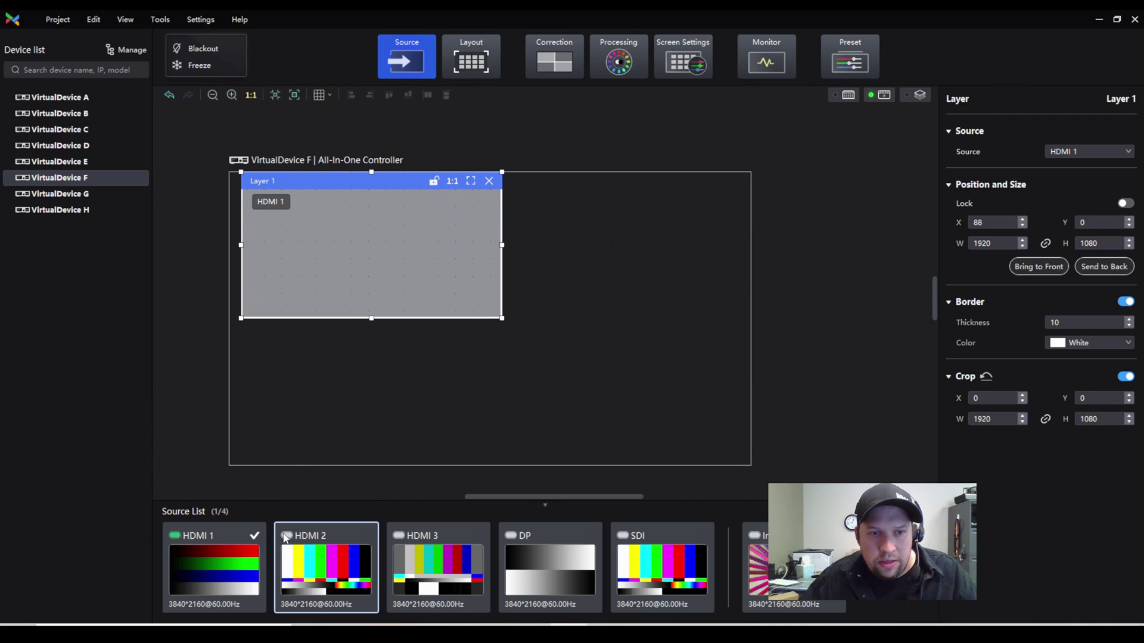
left_click_drag(326, 569, 609, 291)
left_click_drag(438, 569, 374, 327)
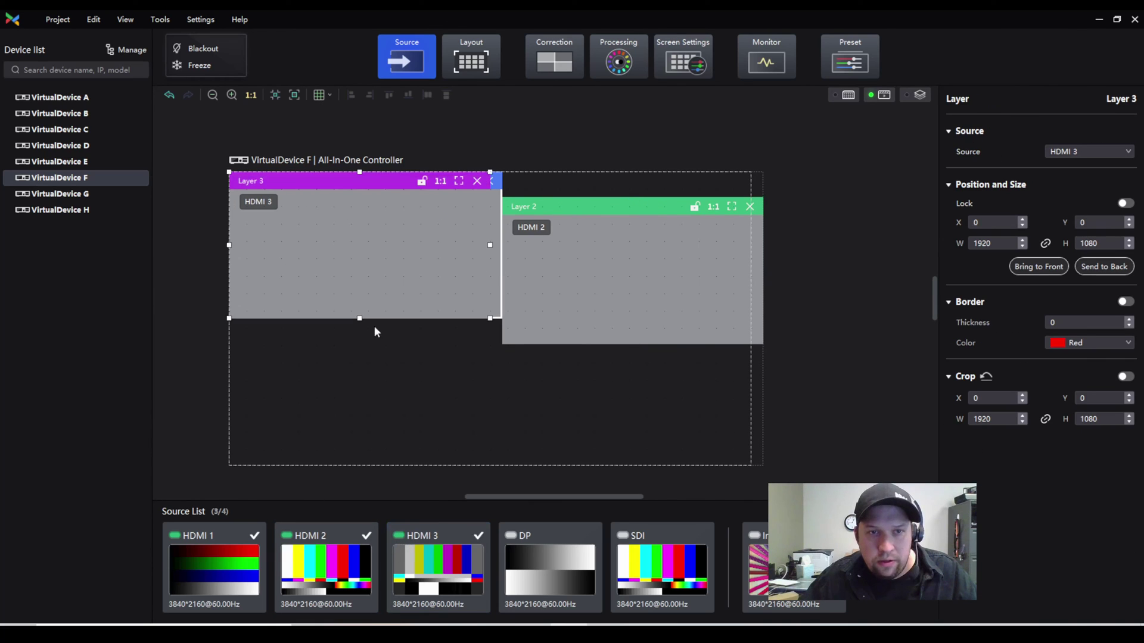
left_click_drag(355, 234, 317, 398)
left_click_drag(550, 569, 545, 398)
double_click(628, 540)
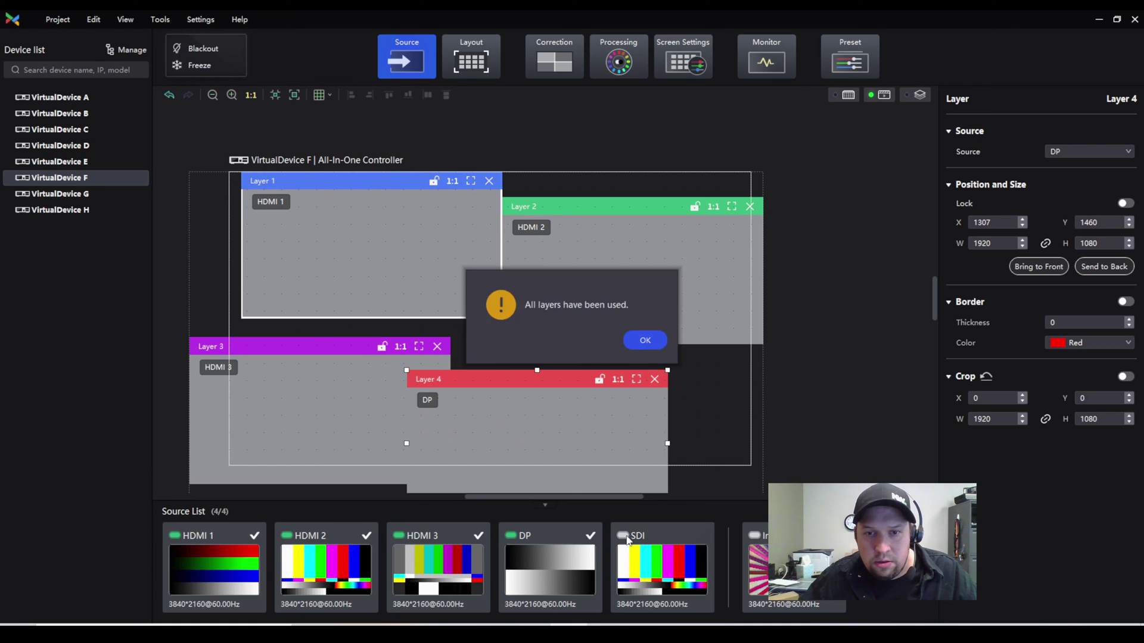
left_click(664, 348)
left_click_drag(582, 416, 645, 357)
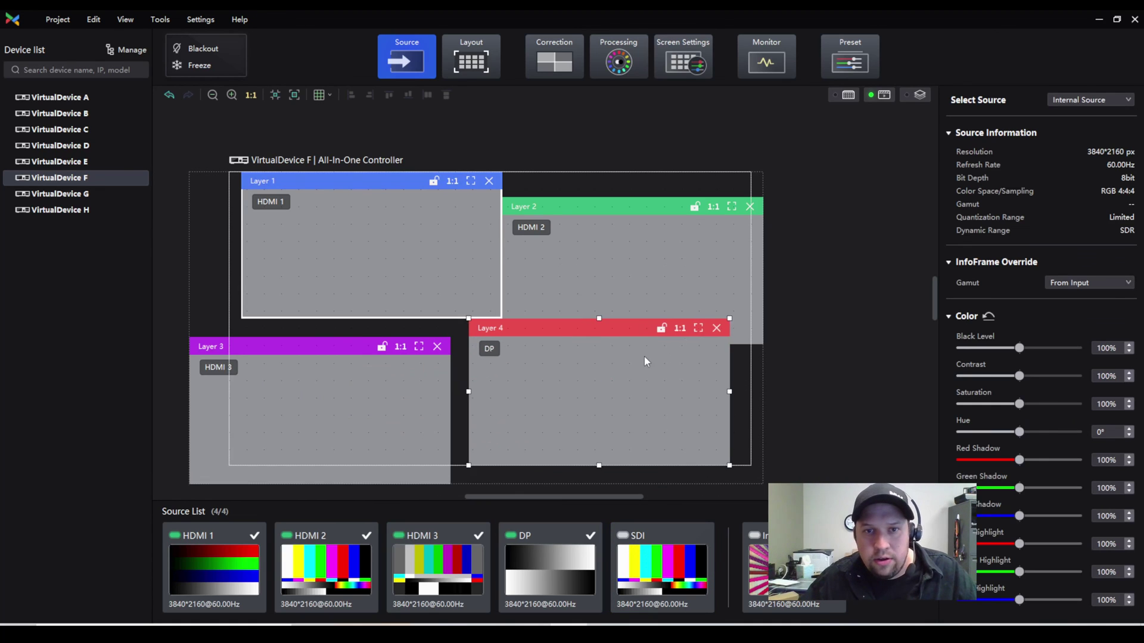
left_click_drag(357, 366, 420, 326)
left_click(417, 280)
left_click(744, 396)
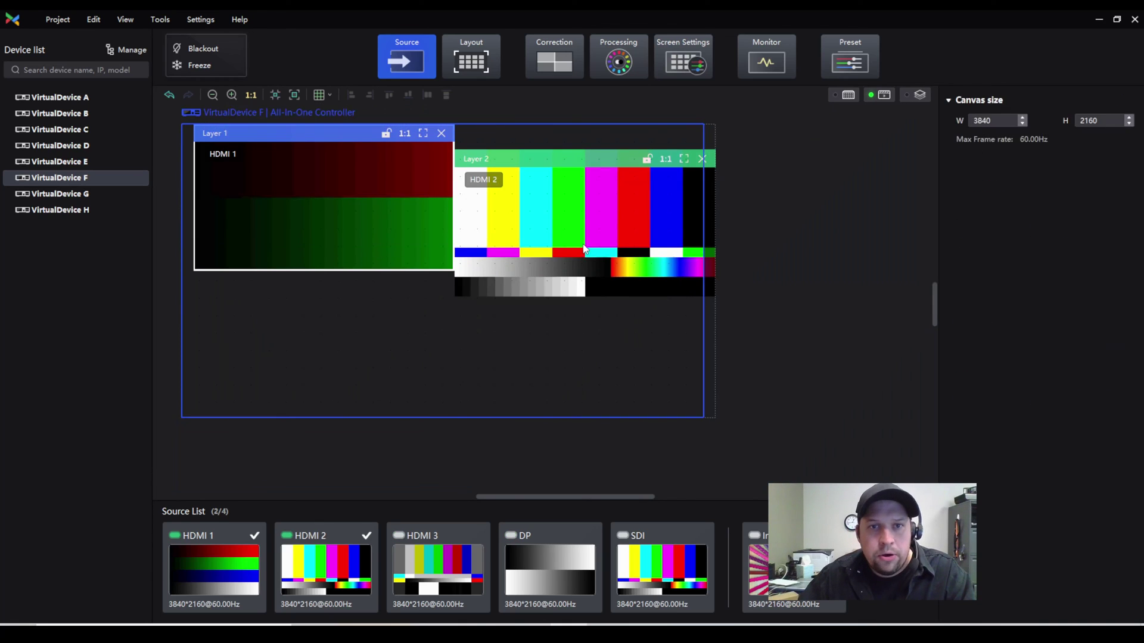
Open Tools > Maintain, select the VirtualDevice F controller, and list its 256 VC-1 cabinets
left_click(159, 19)
left_click(169, 42)
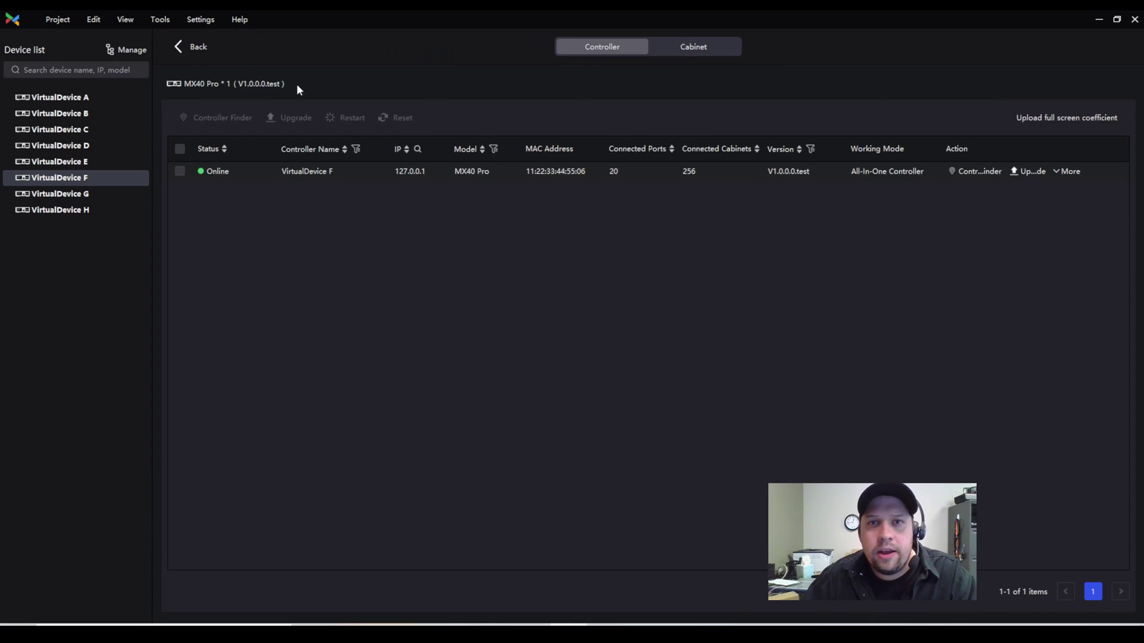
left_click(180, 171)
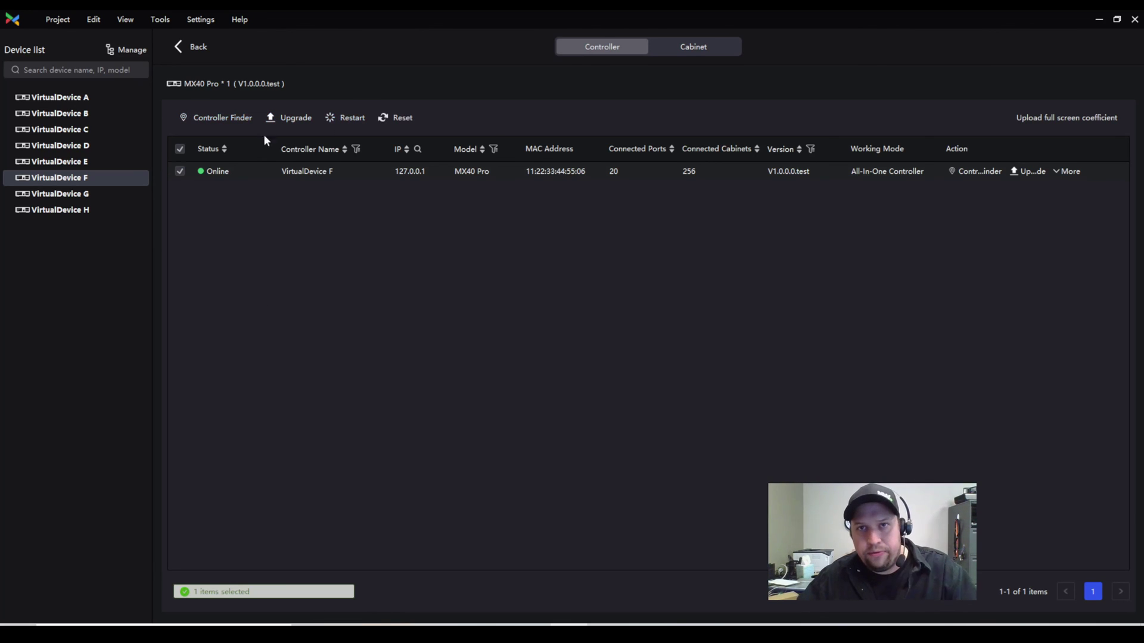
left_click(694, 48)
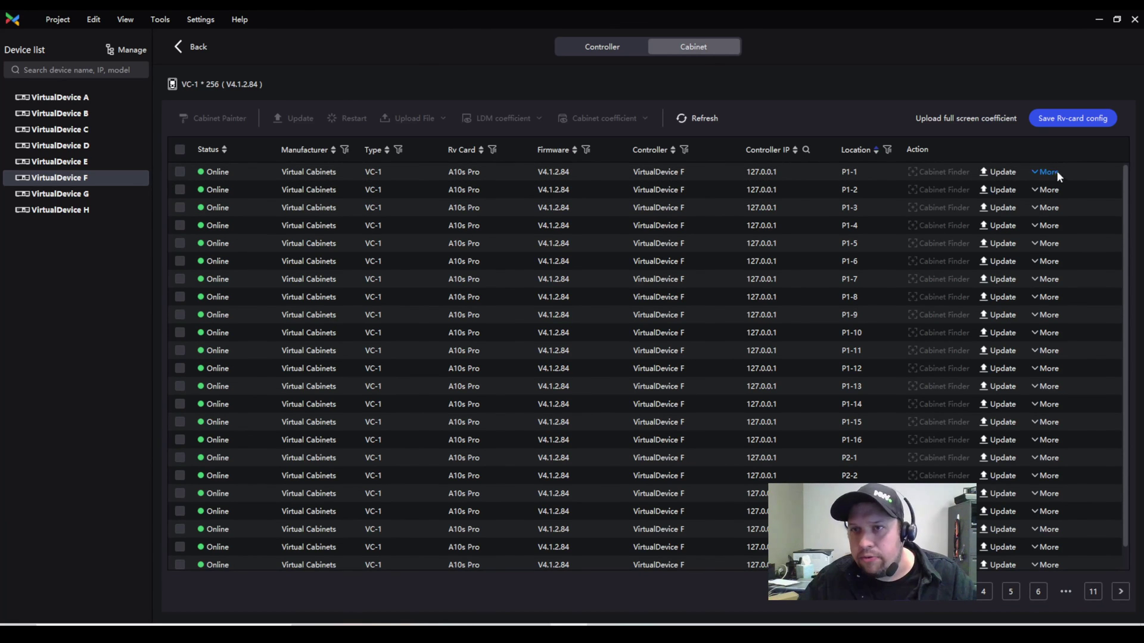
Check cabinet P1-1's More menu, select all 256 cabinets, and view the Upload File options
left_click(1050, 172)
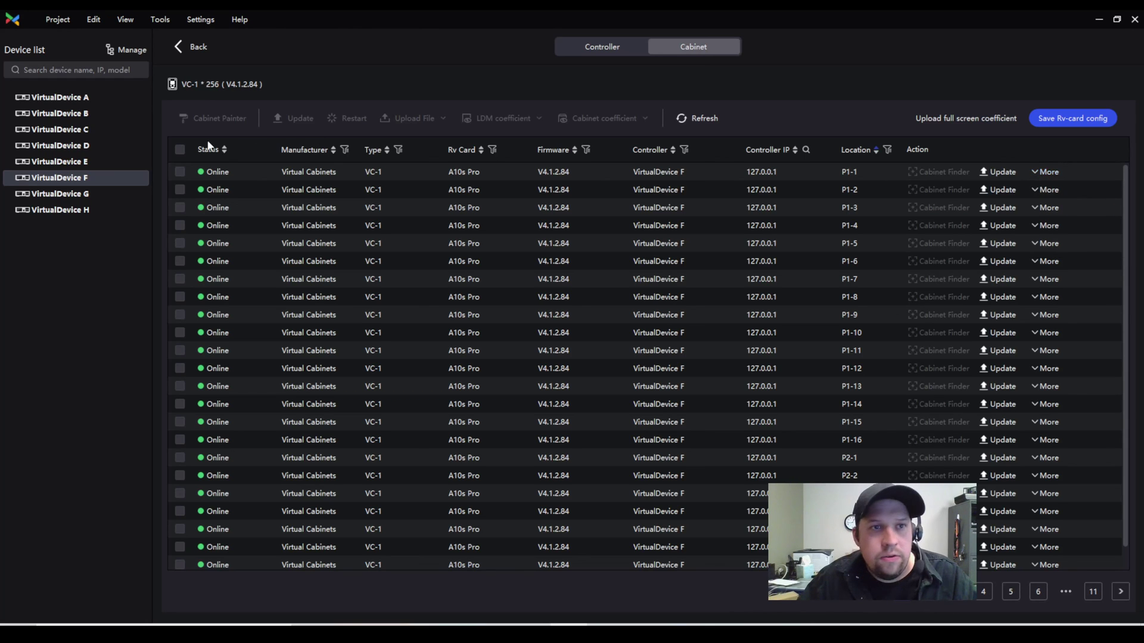
left_click(179, 149)
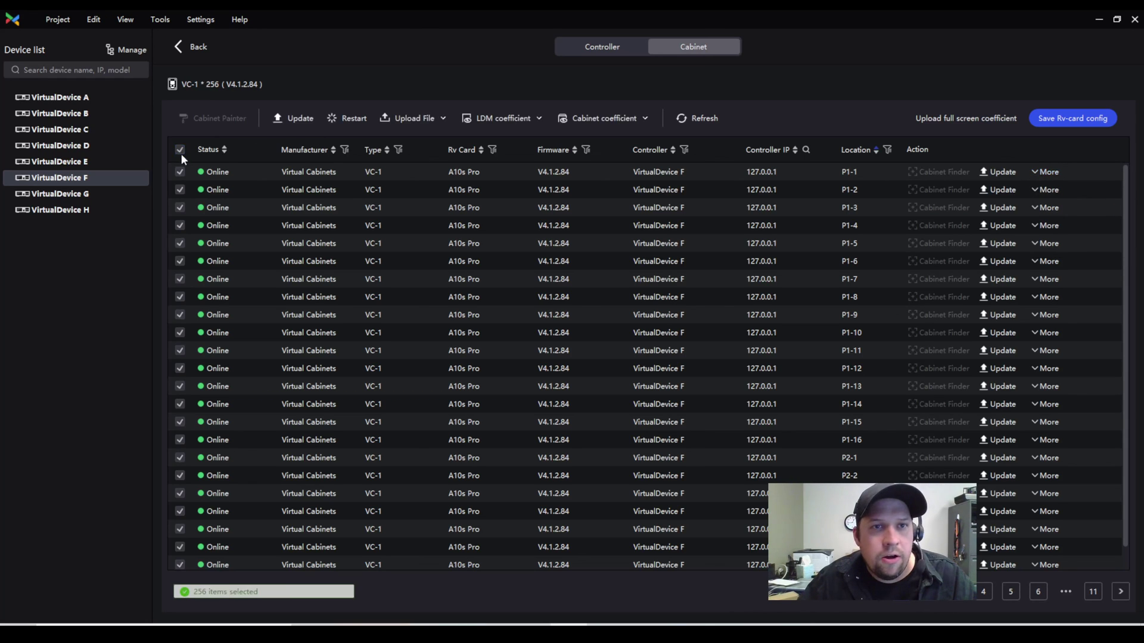
left_click(430, 117)
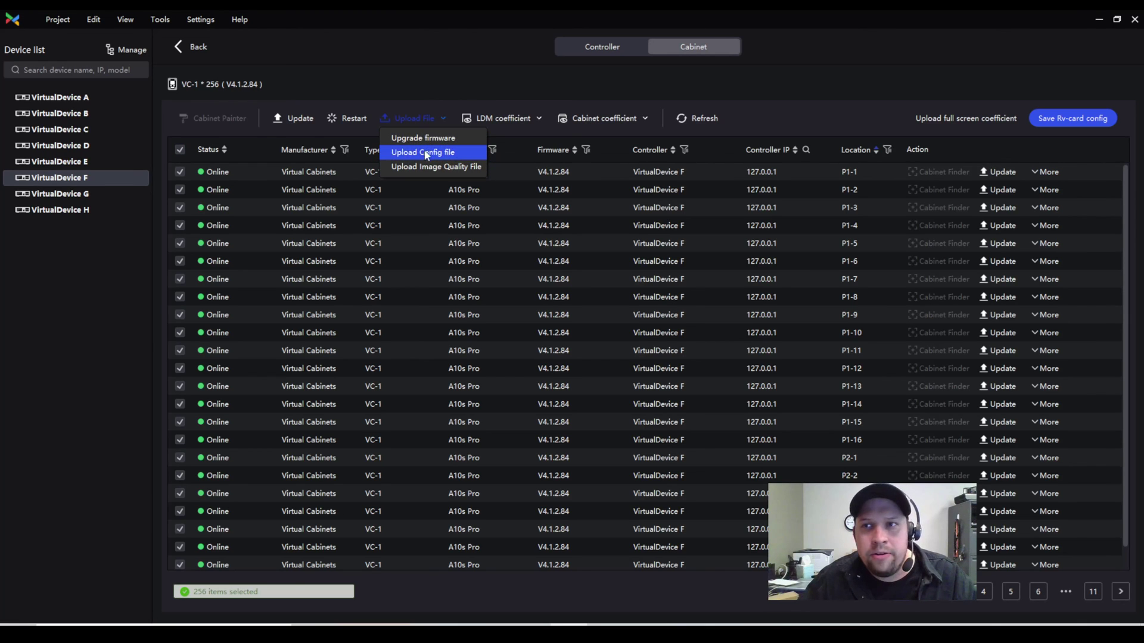